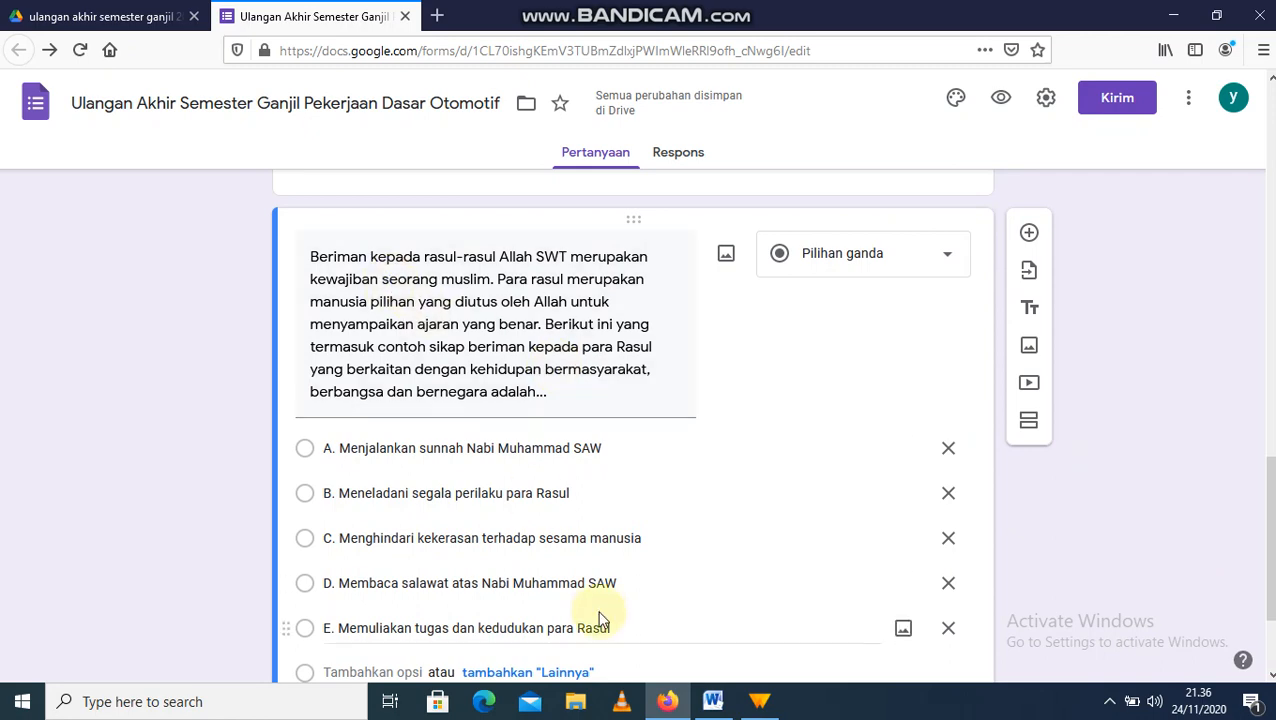
Step: Switch to the Word exam document, scroll through the questions back to question 1, and start a Windows search
left_click(712, 701)
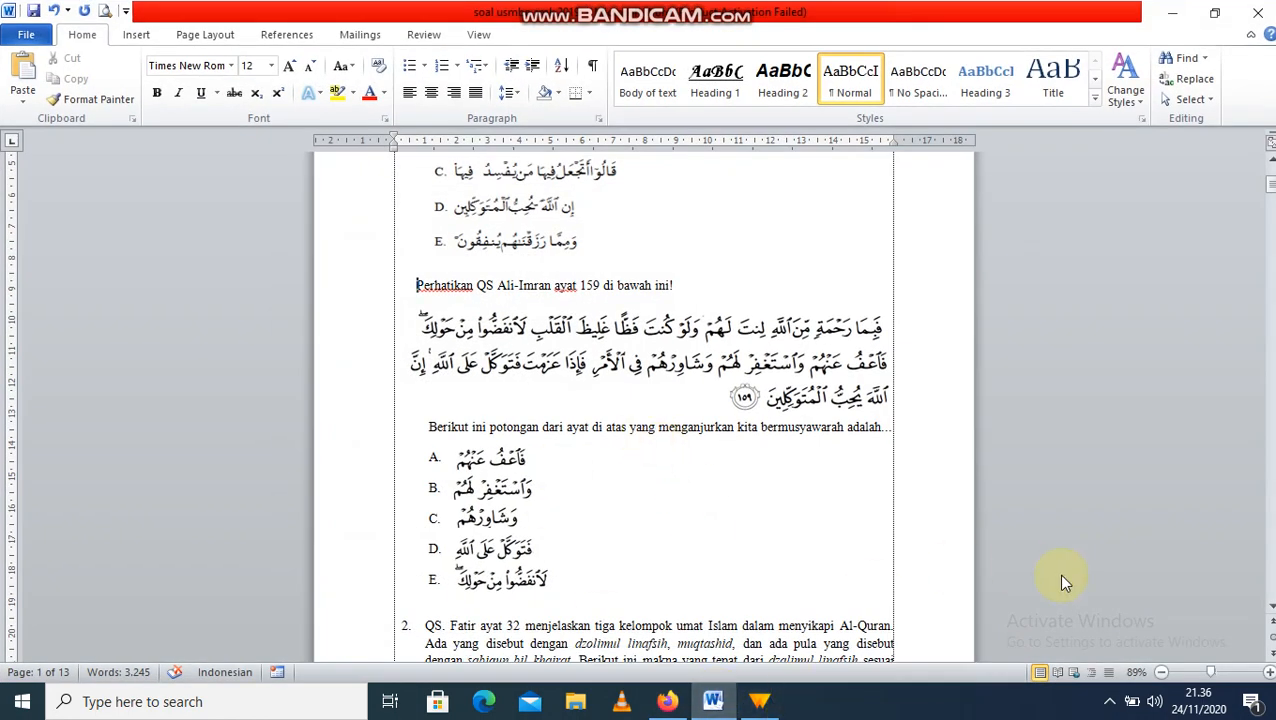
left_click_drag(1271, 192, 1271, 206)
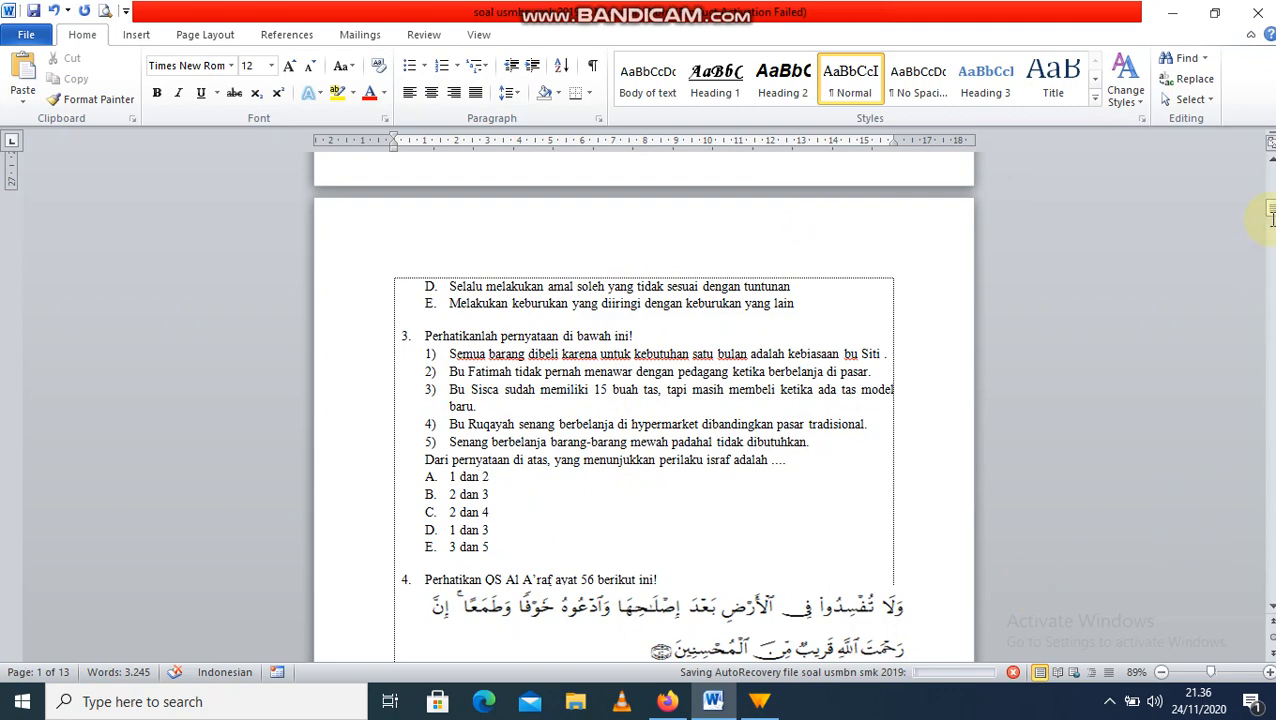
left_click_drag(1272, 205, 1271, 172)
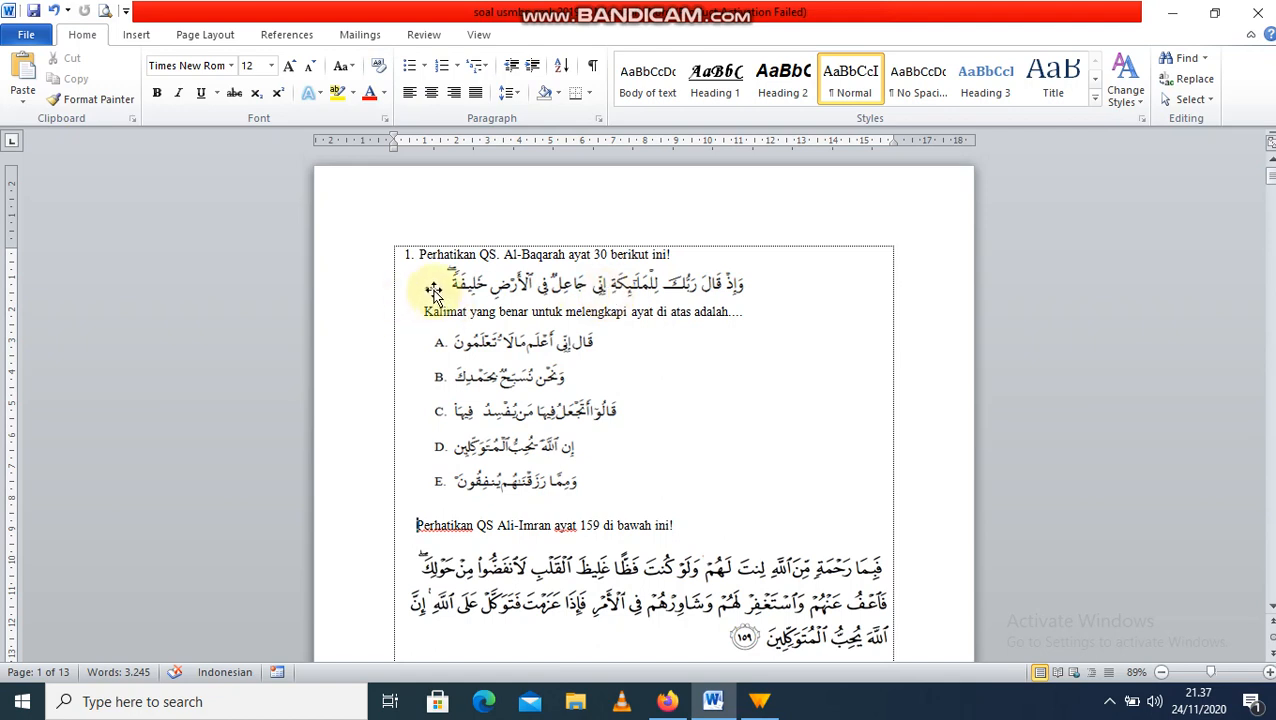
left_click(162, 705)
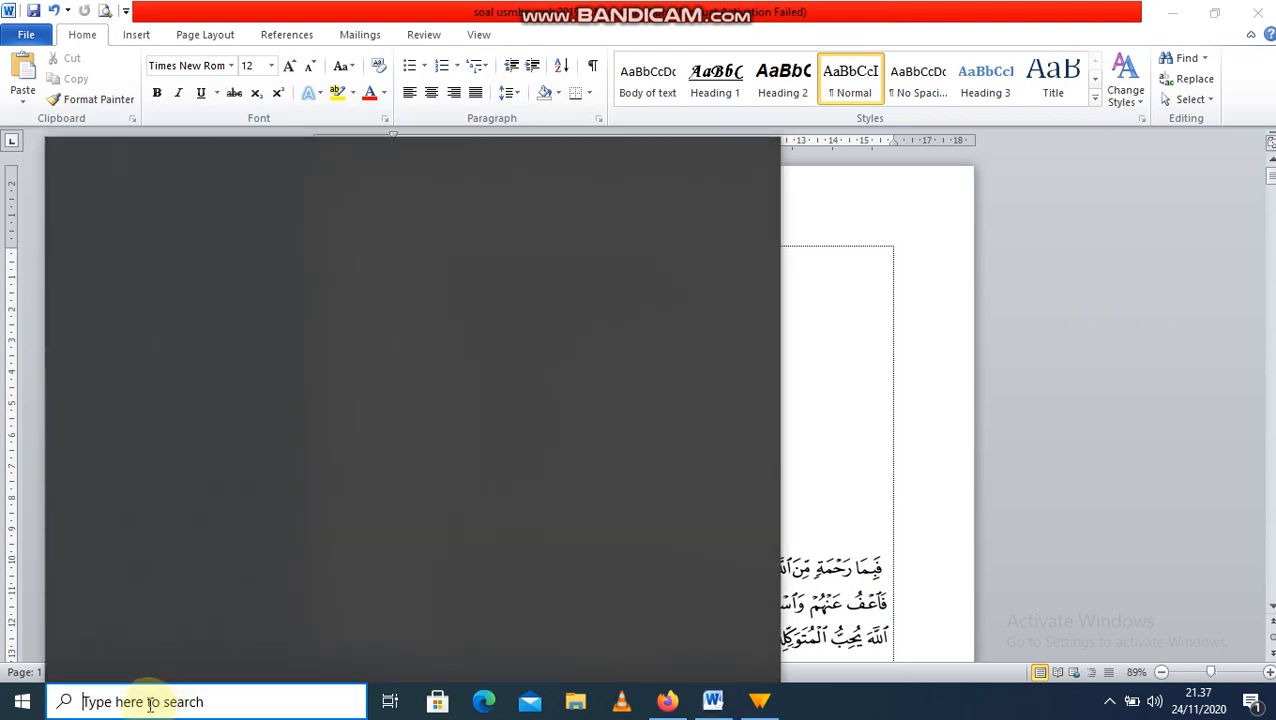
type("sna")
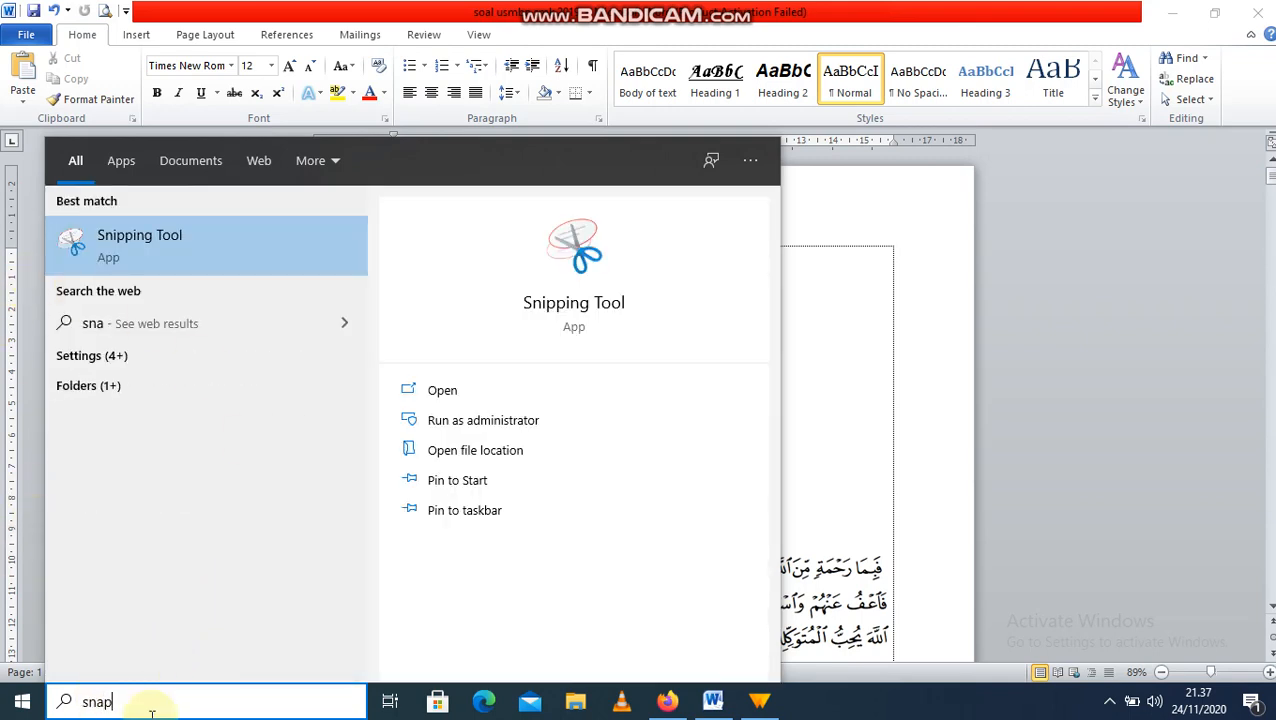
type("p")
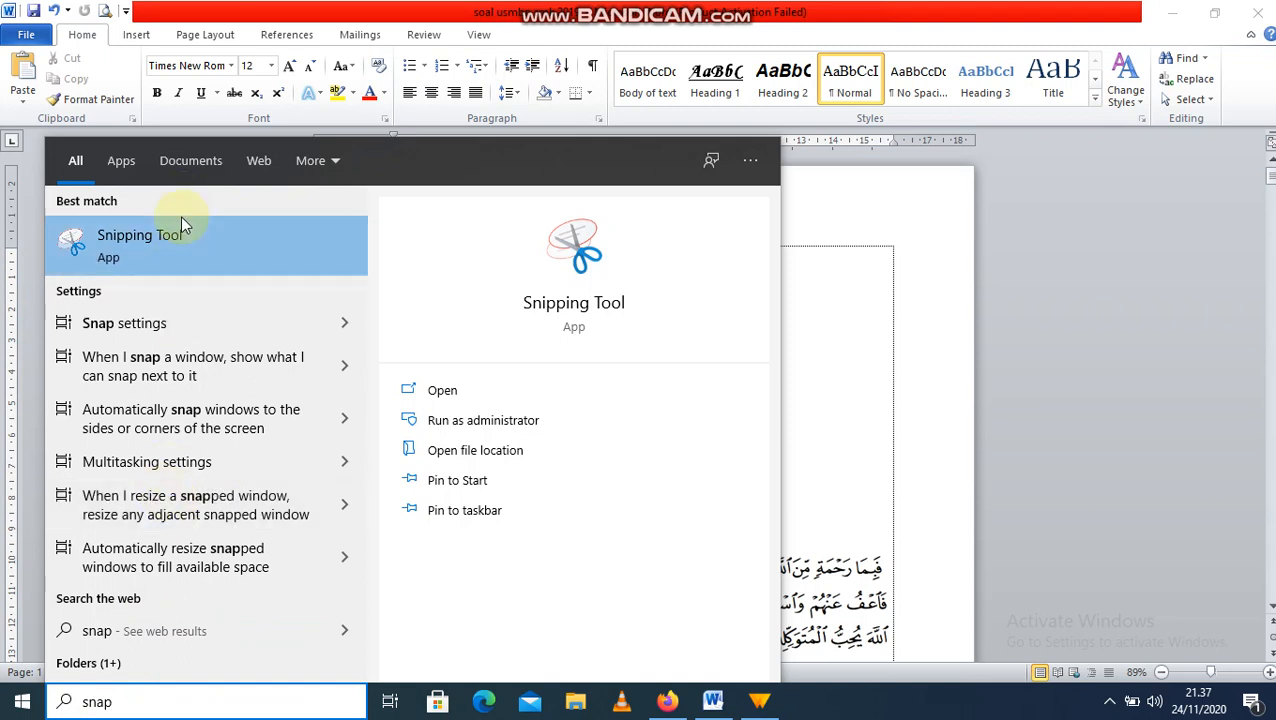
left_click(181, 245)
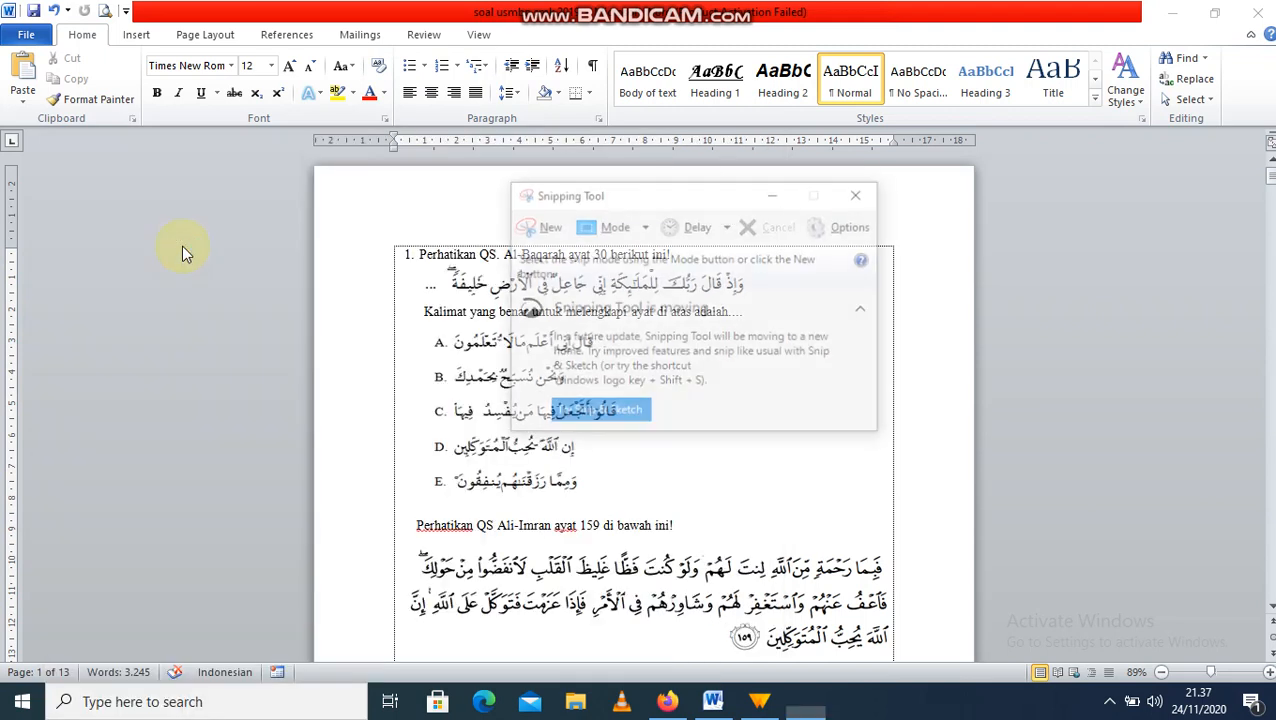
left_click(546, 232)
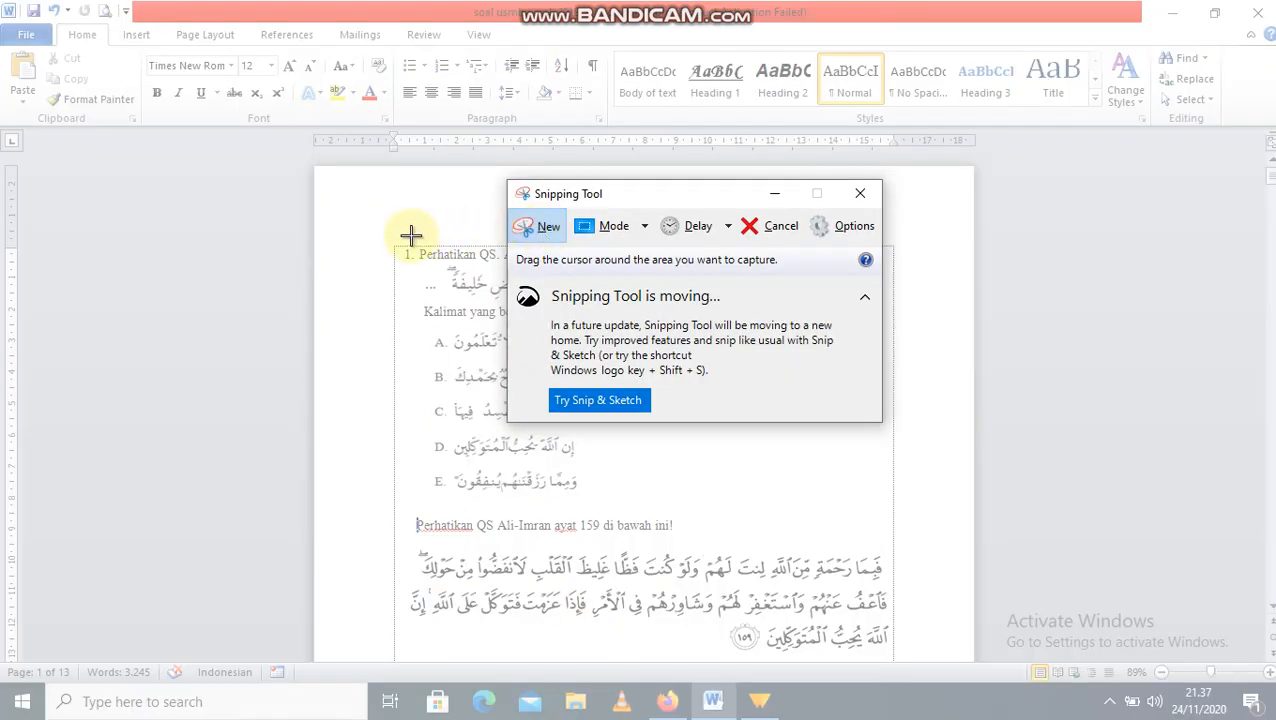
left_click_drag(419, 247, 800, 499)
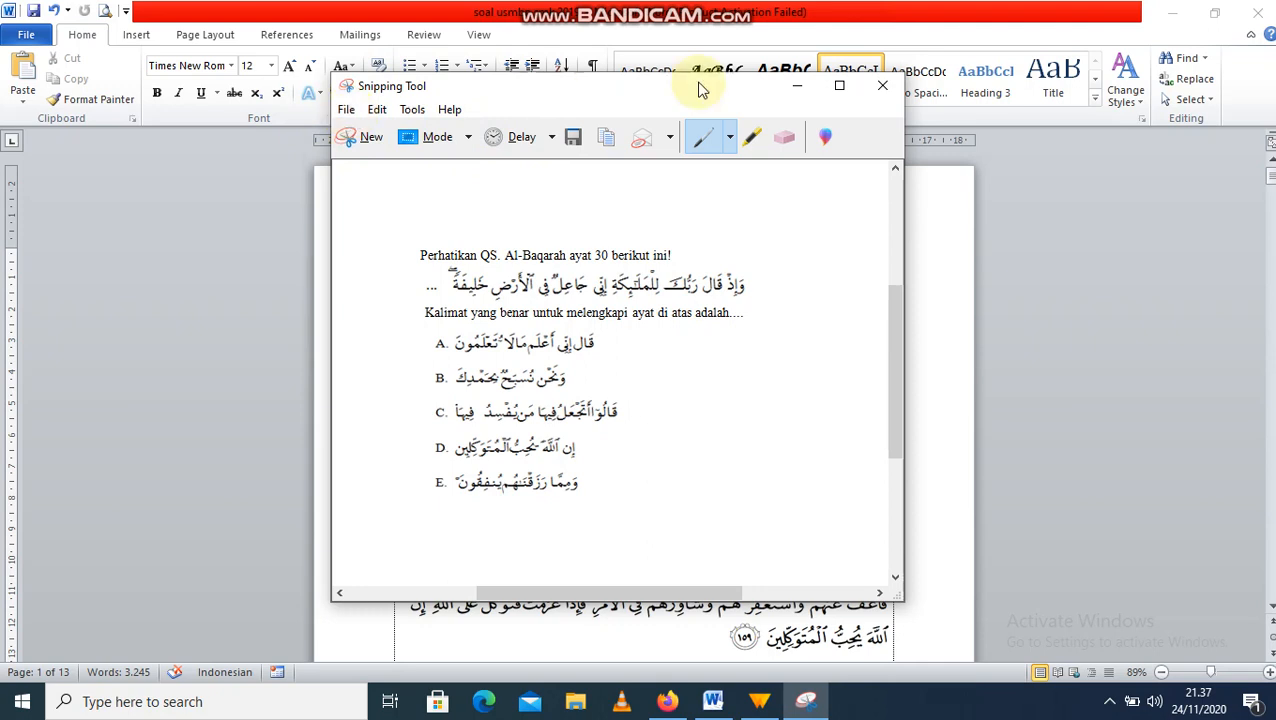
left_click(876, 92)
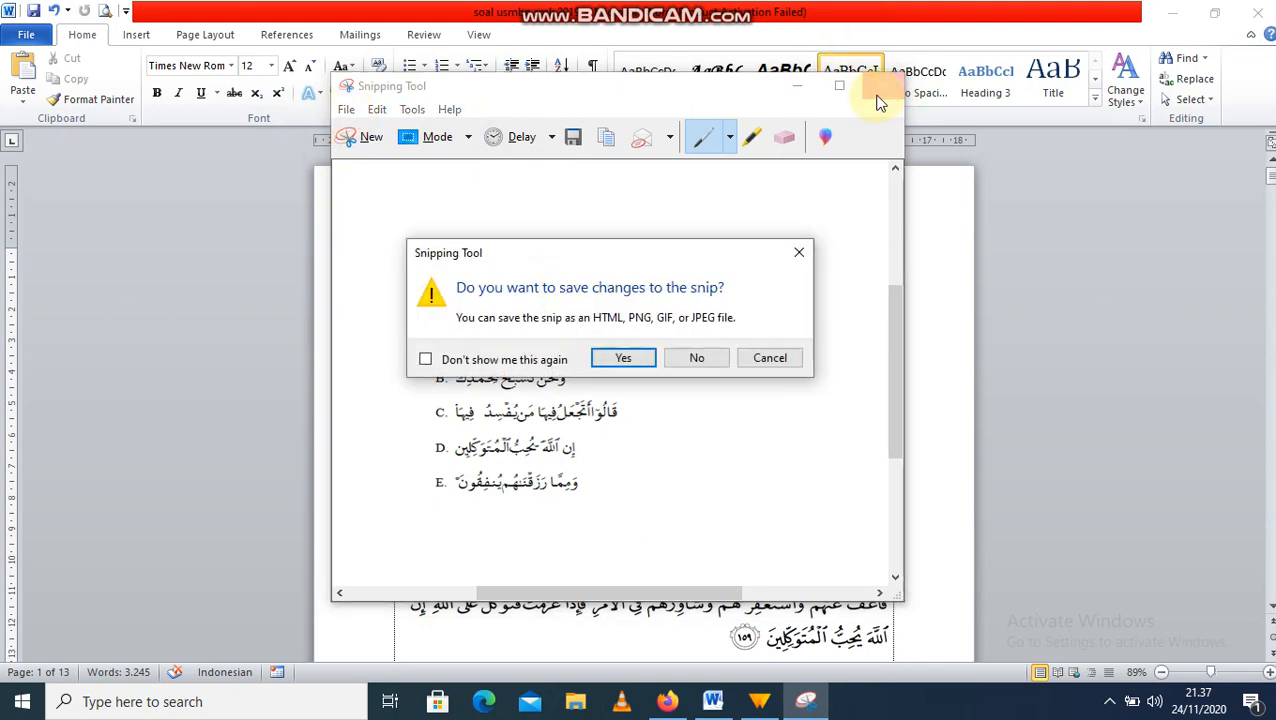
left_click(688, 374)
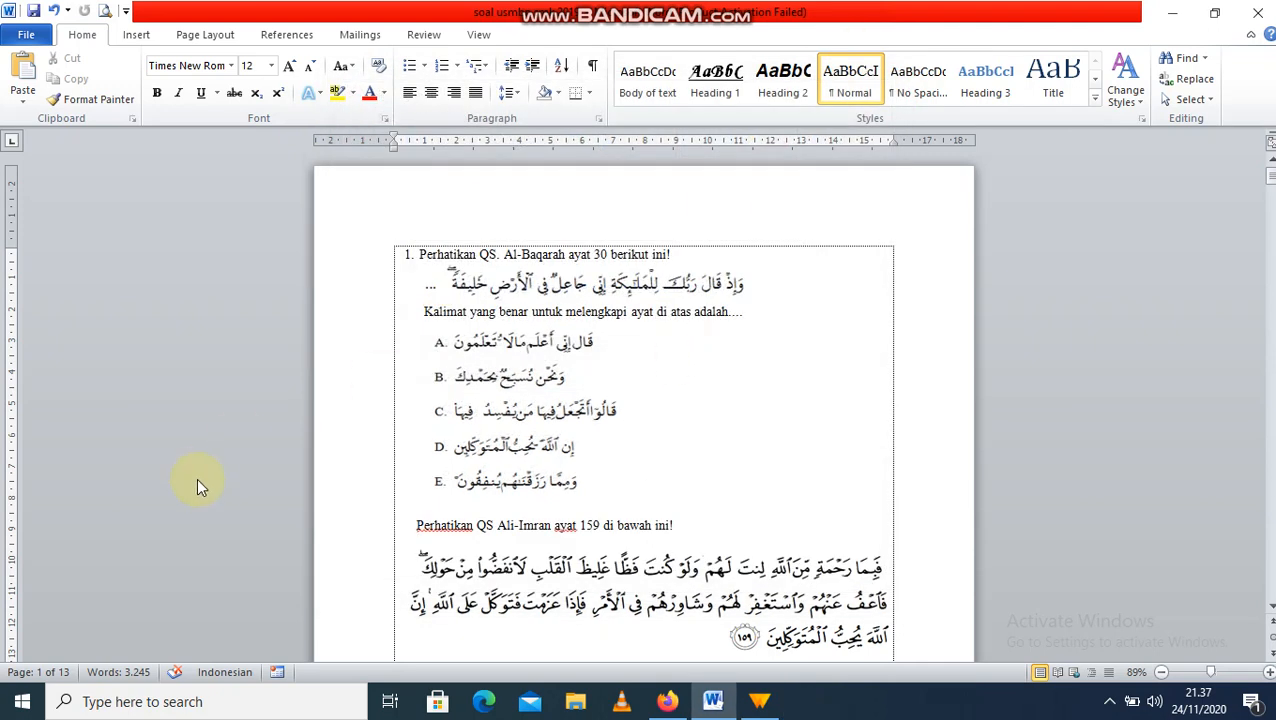
Step: Launch Snipping Tool via an 'sn' search and snip question 1 with its five options
left_click(135, 701)
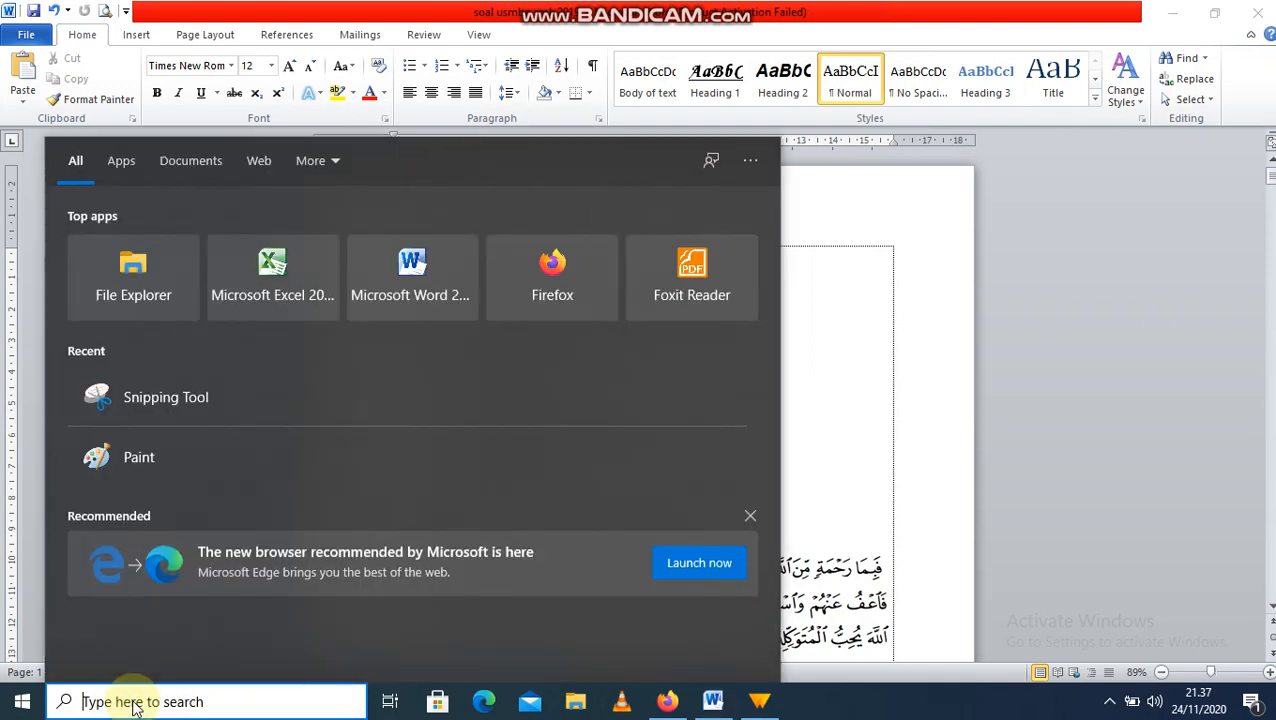
type("sn")
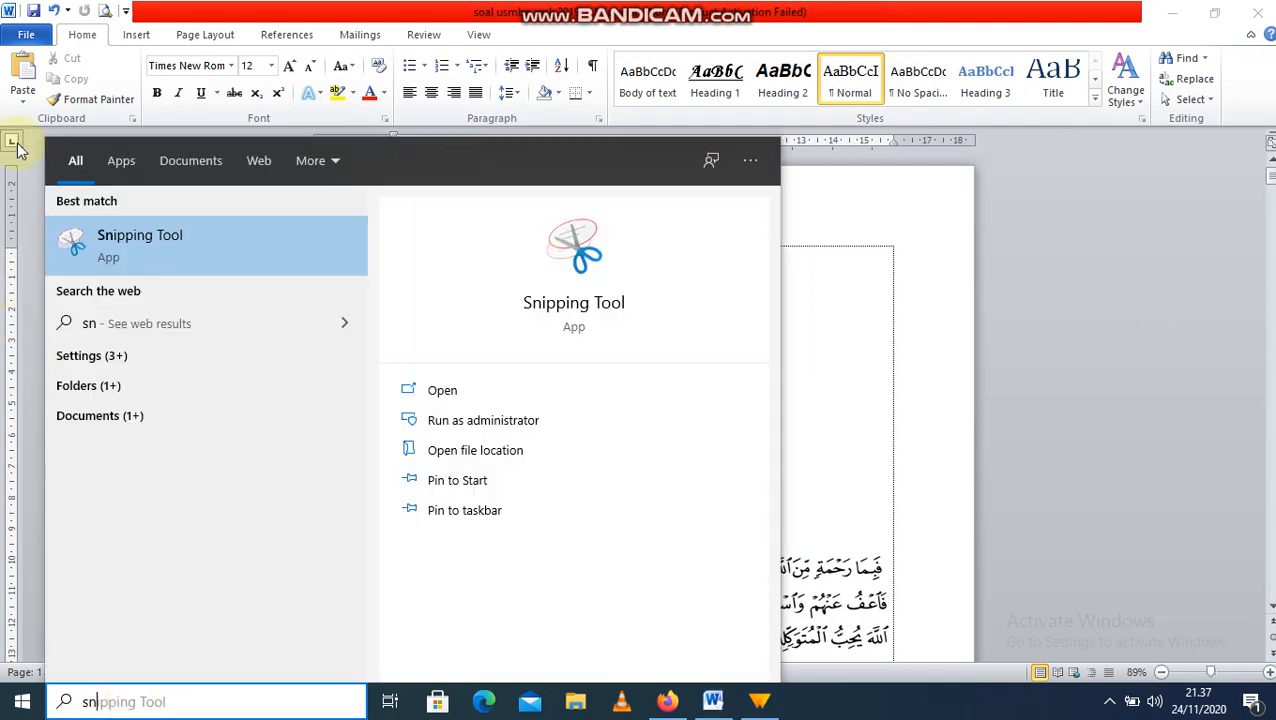
left_click(138, 235)
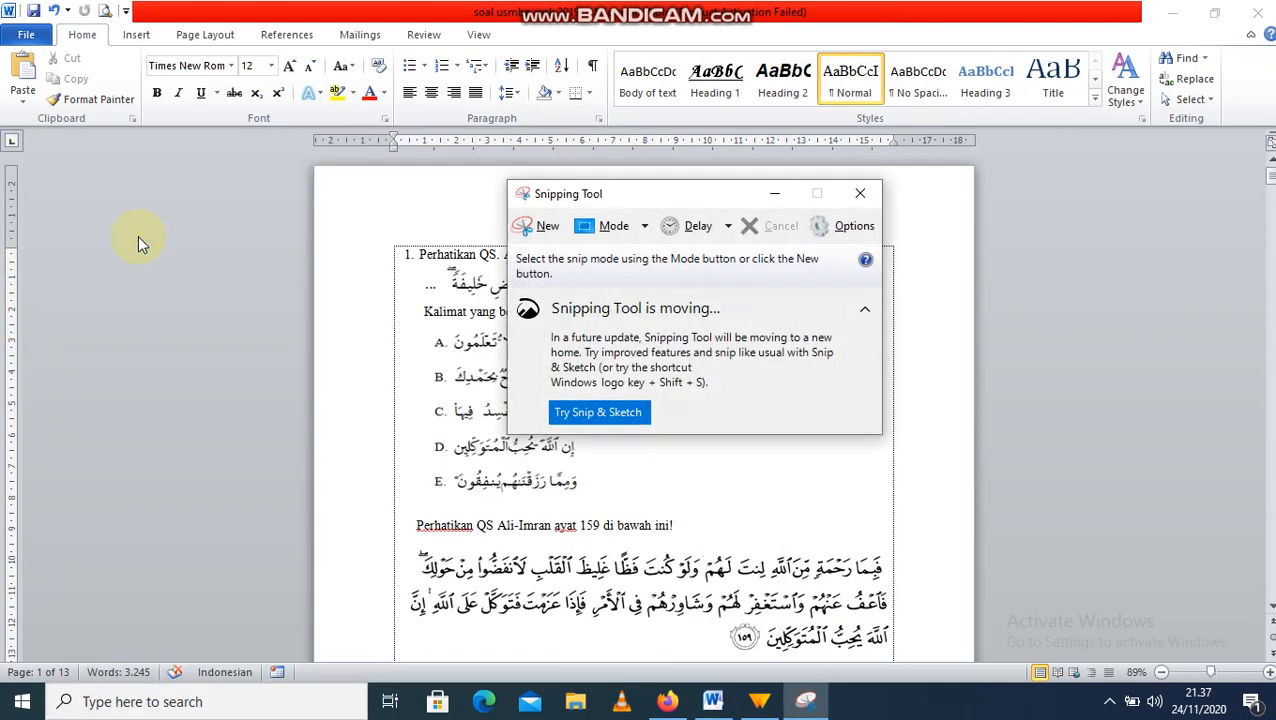
left_click(557, 227)
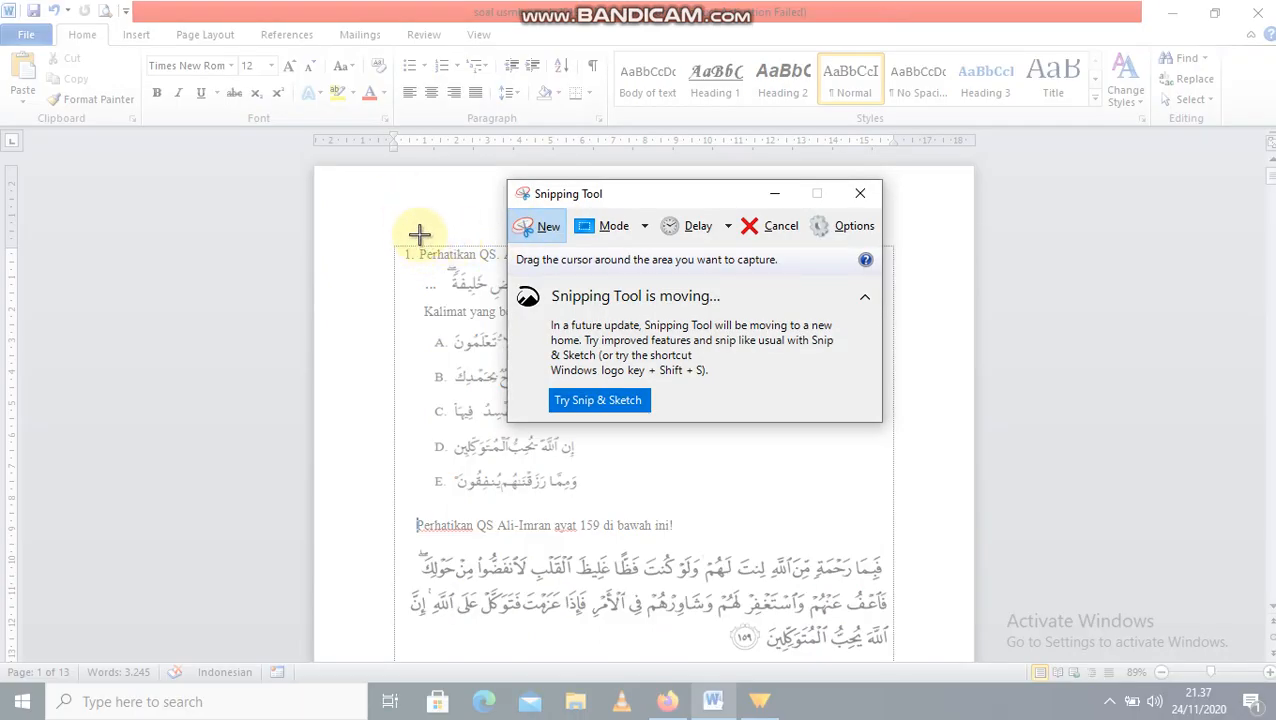
left_click_drag(418, 241, 777, 503)
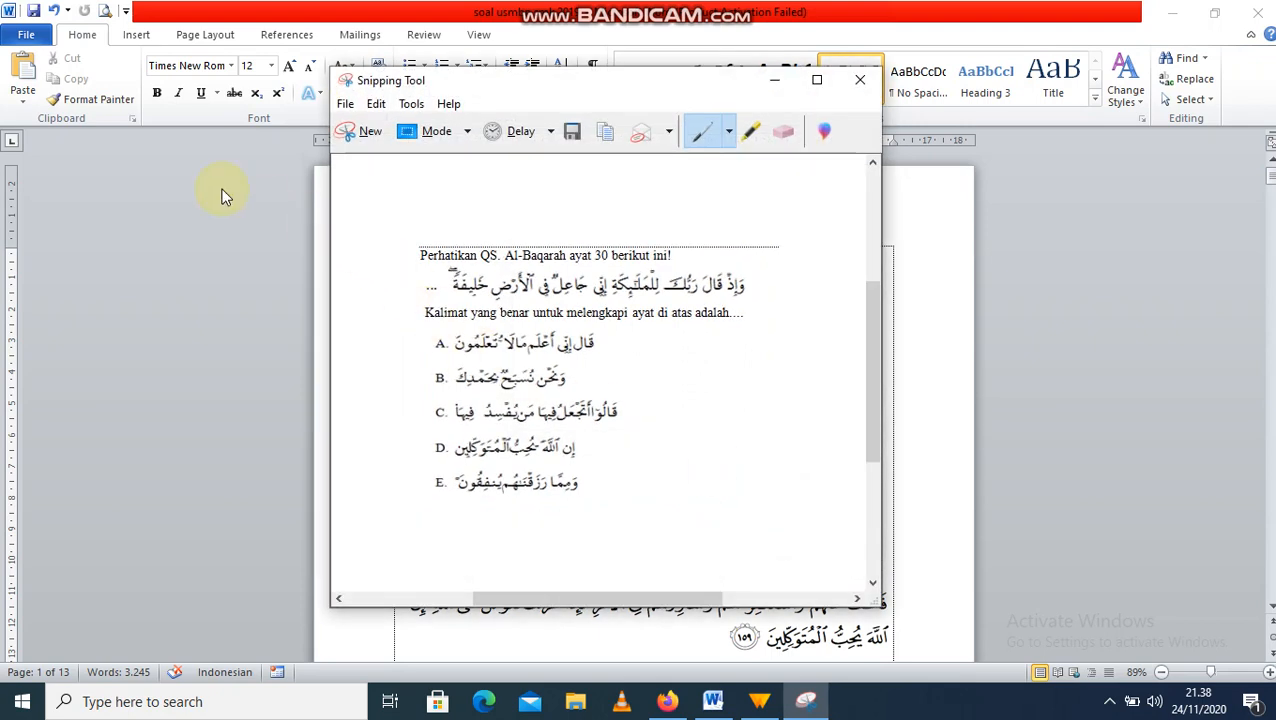
Step: Save the snip as PNG 'soal no 5' in Documents > soal ujian semster ganjil, then close Snipping Tool
left_click(345, 105)
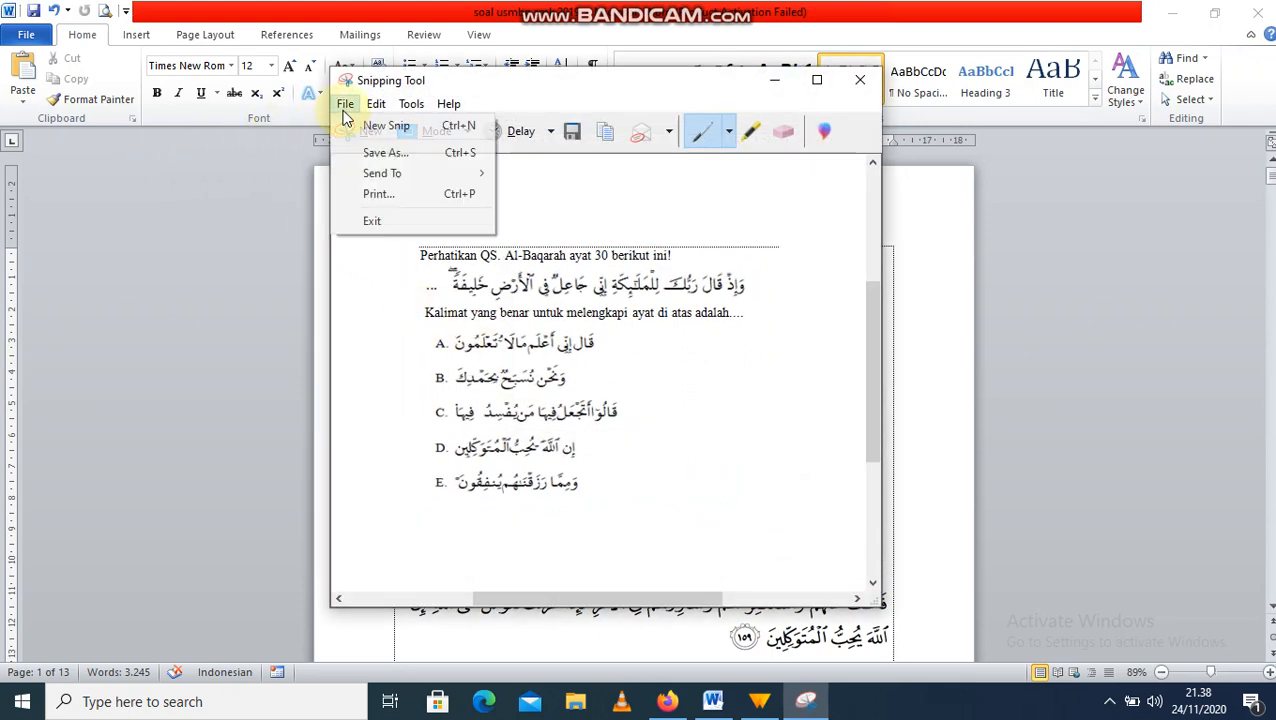
left_click(380, 155)
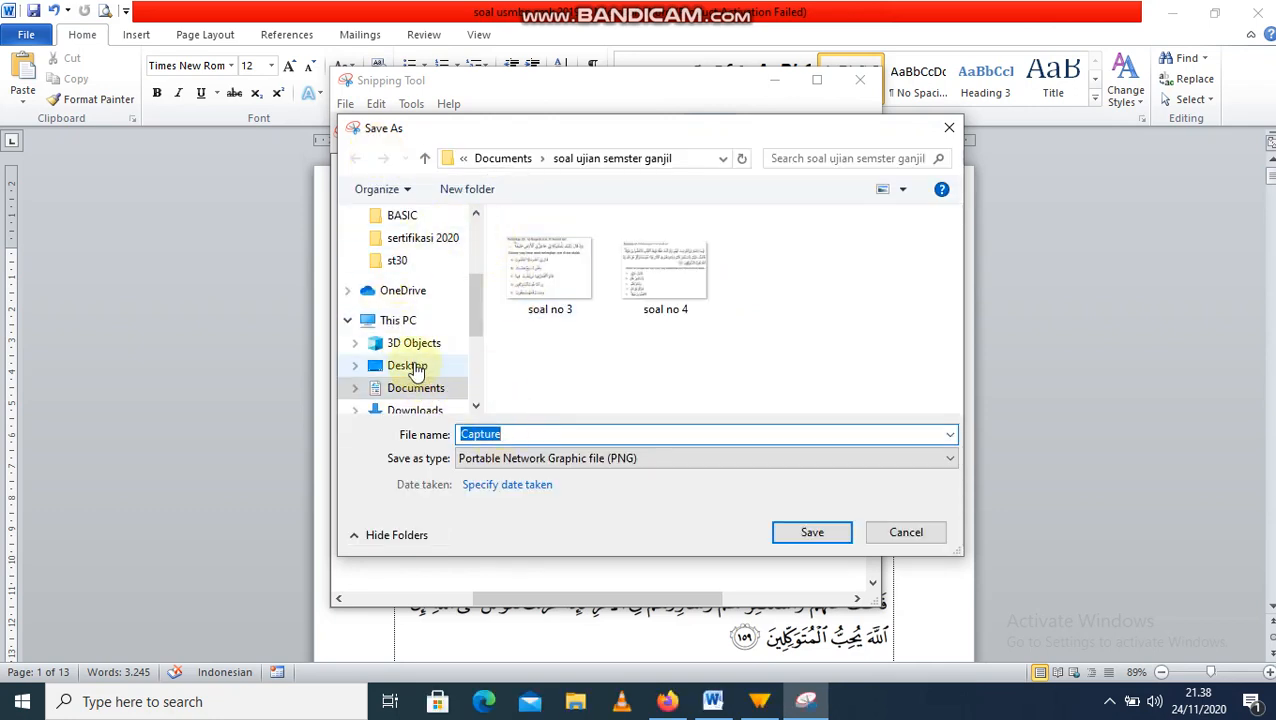
left_click(405, 366)
left_click(418, 390)
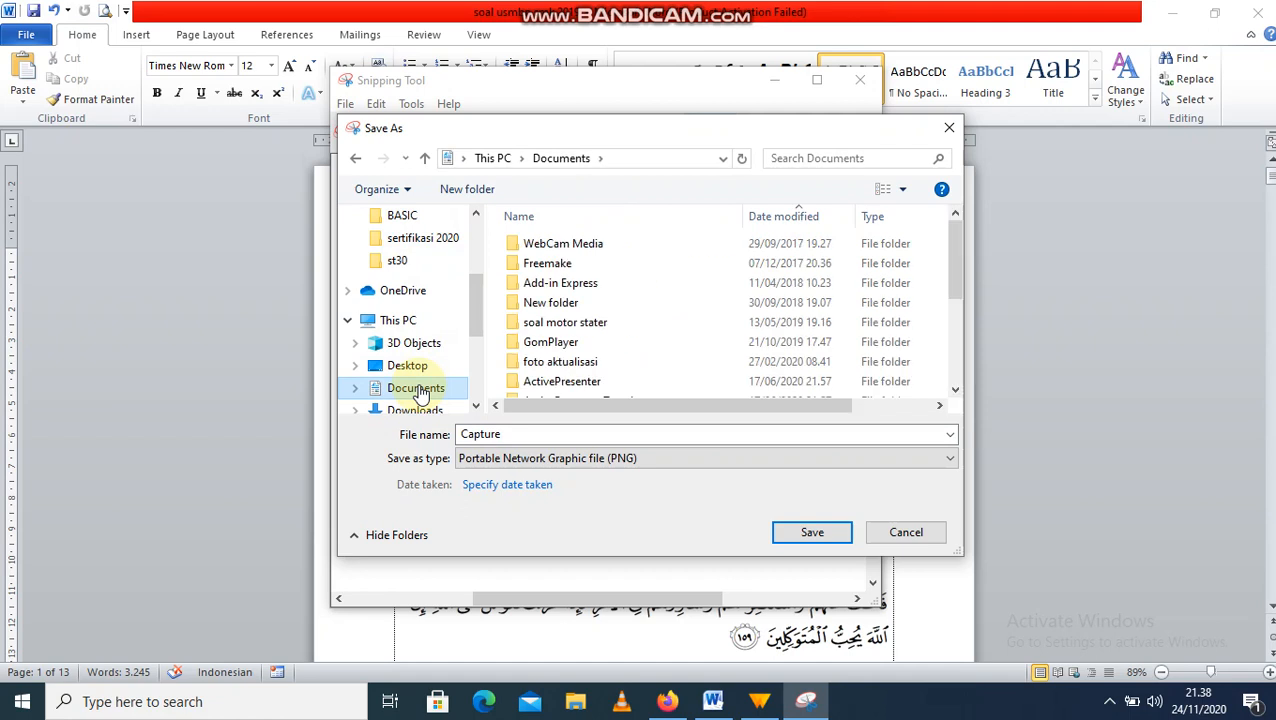
left_click_drag(478, 302, 478, 338)
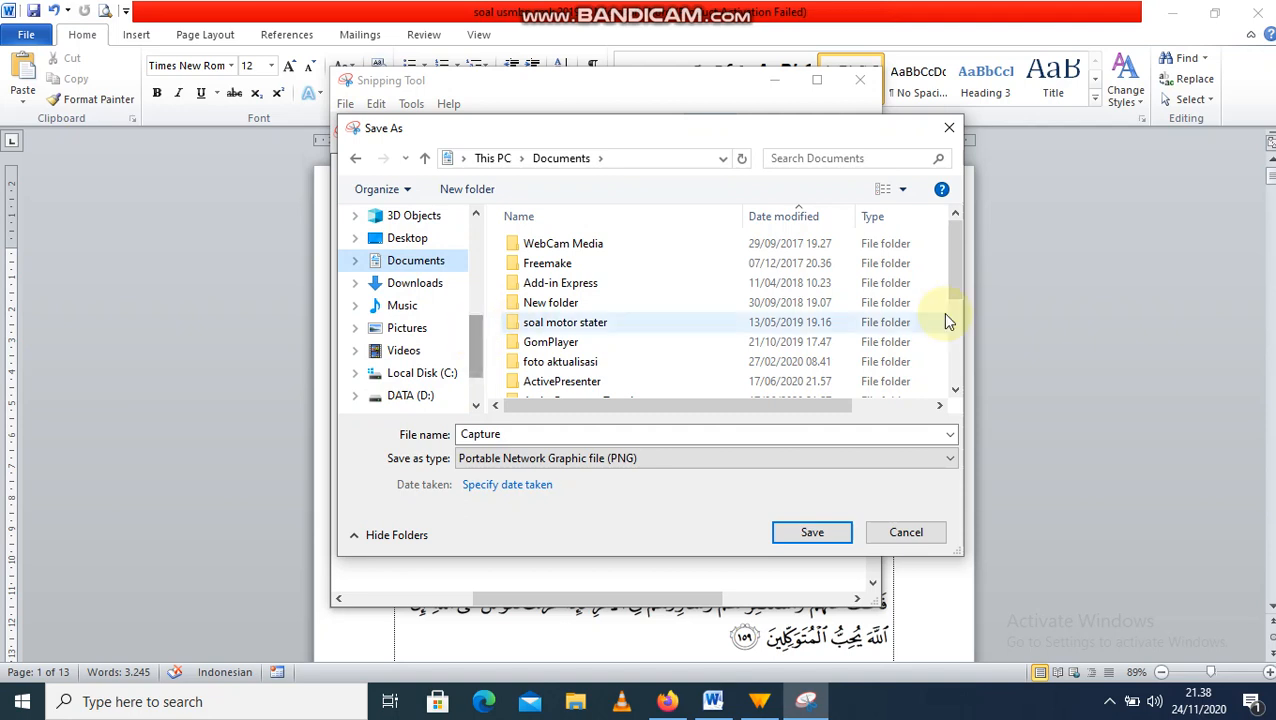
scroll(946, 318, "down", 3)
double_click(752, 350)
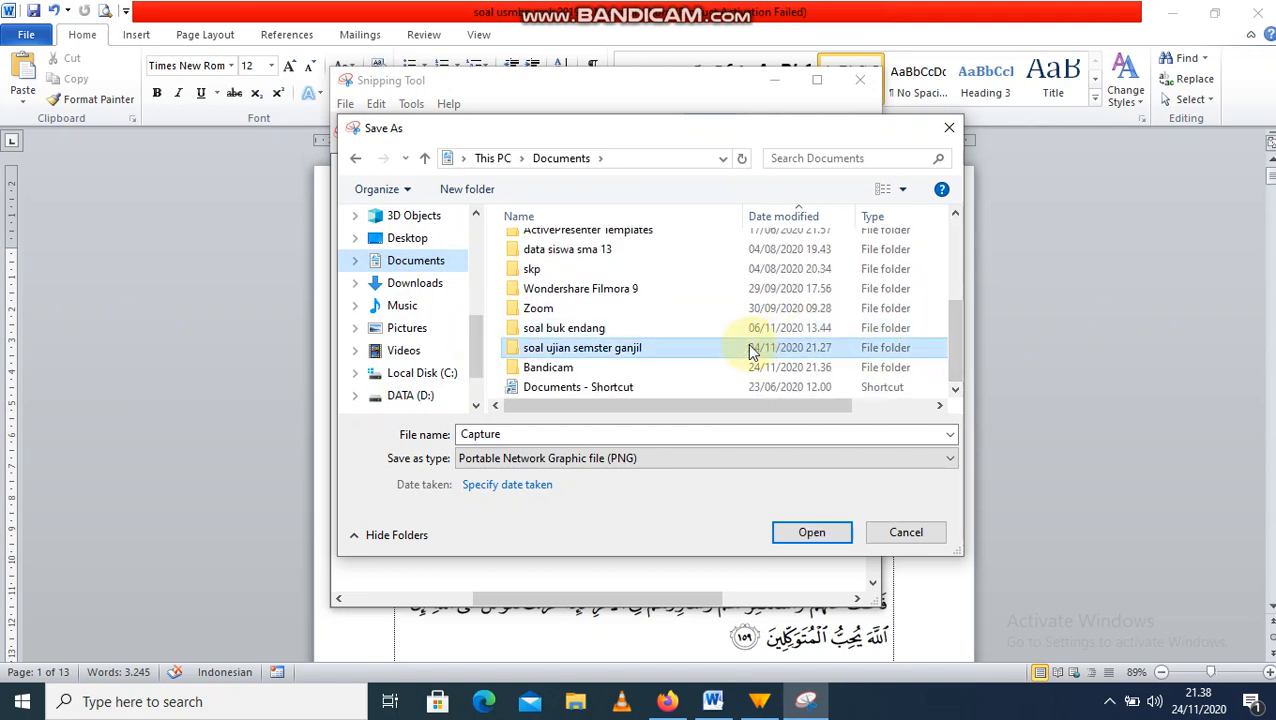
double_click(563, 433)
type("soal no")
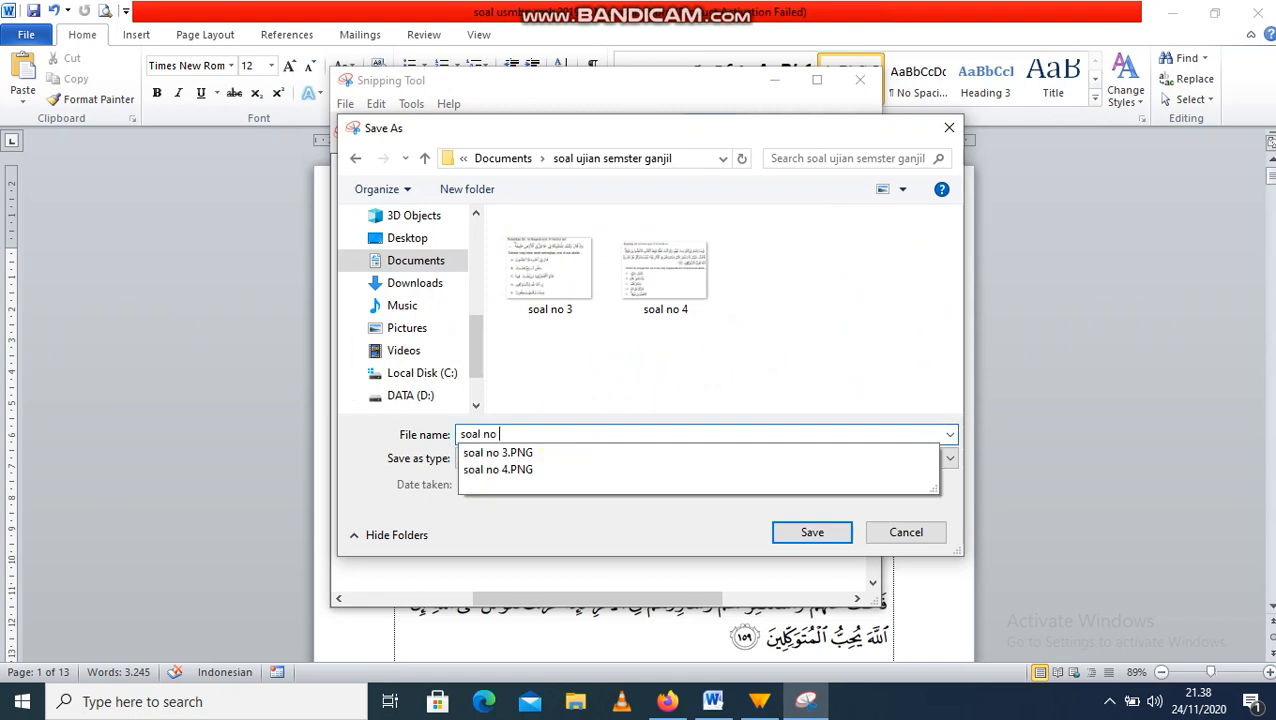
type(" 5")
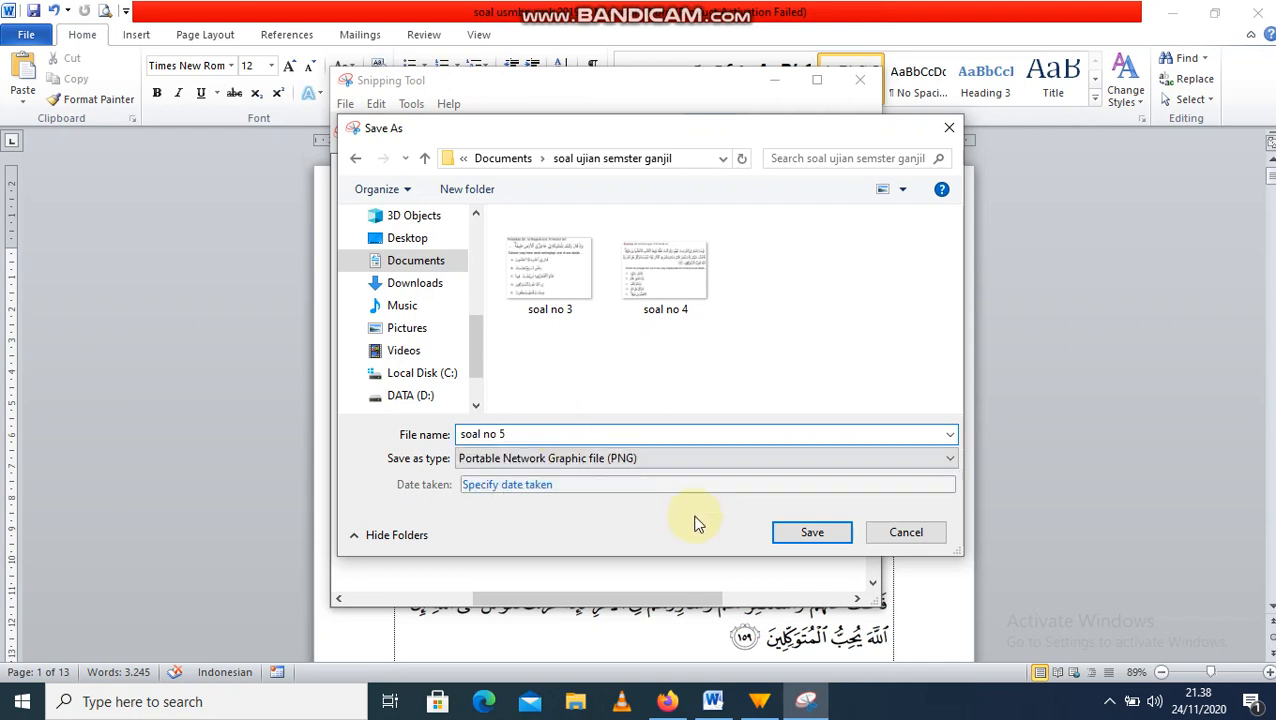
left_click(786, 532)
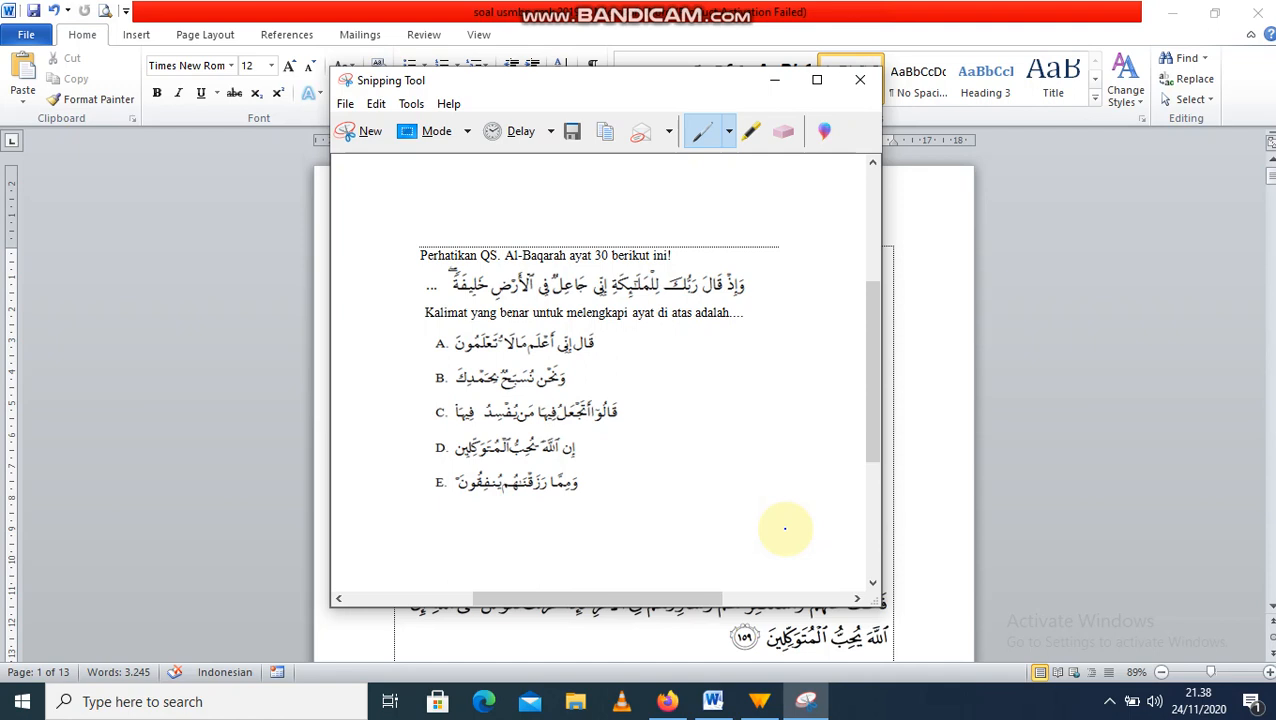
left_click(849, 83)
Step: Back in the Google Forms quiz, add a blank multiple-choice question below the A–E question
left_click(678, 710)
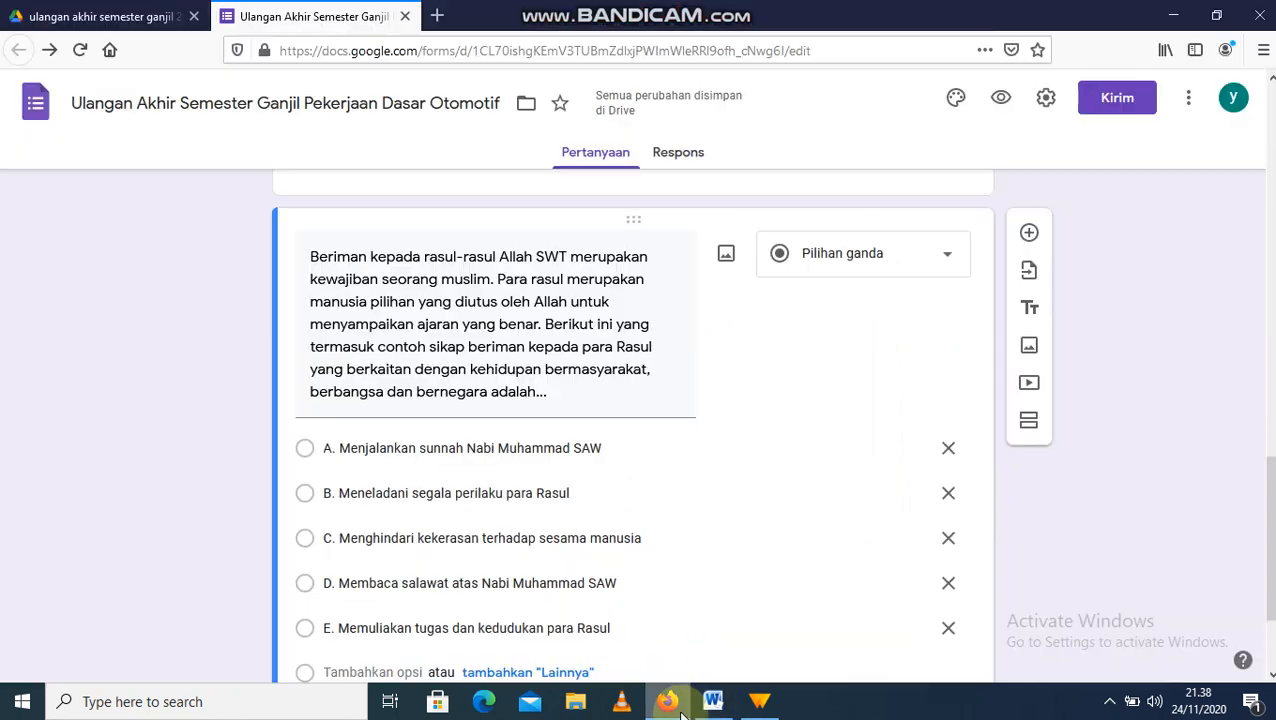
scroll(1267, 530, "up", 1)
scroll(1267, 530, "up", 3)
scroll(1267, 530, "down", 7)
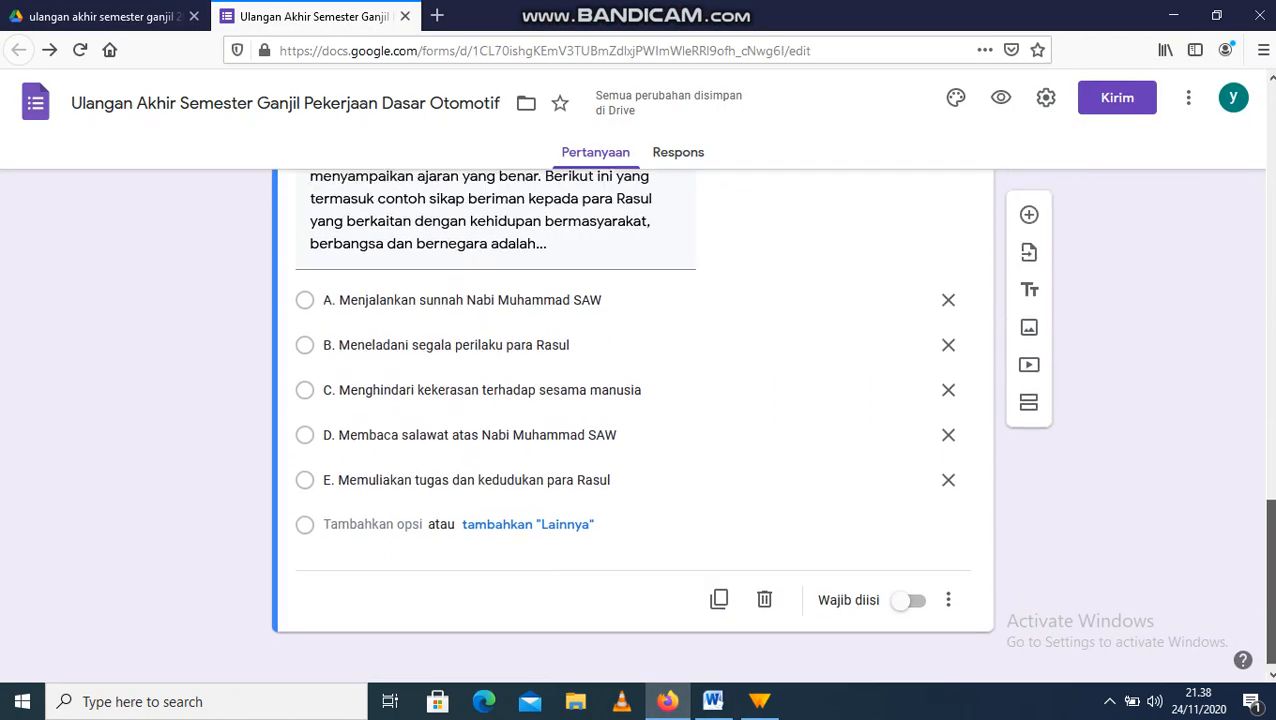
scroll(1267, 530, "up", 1)
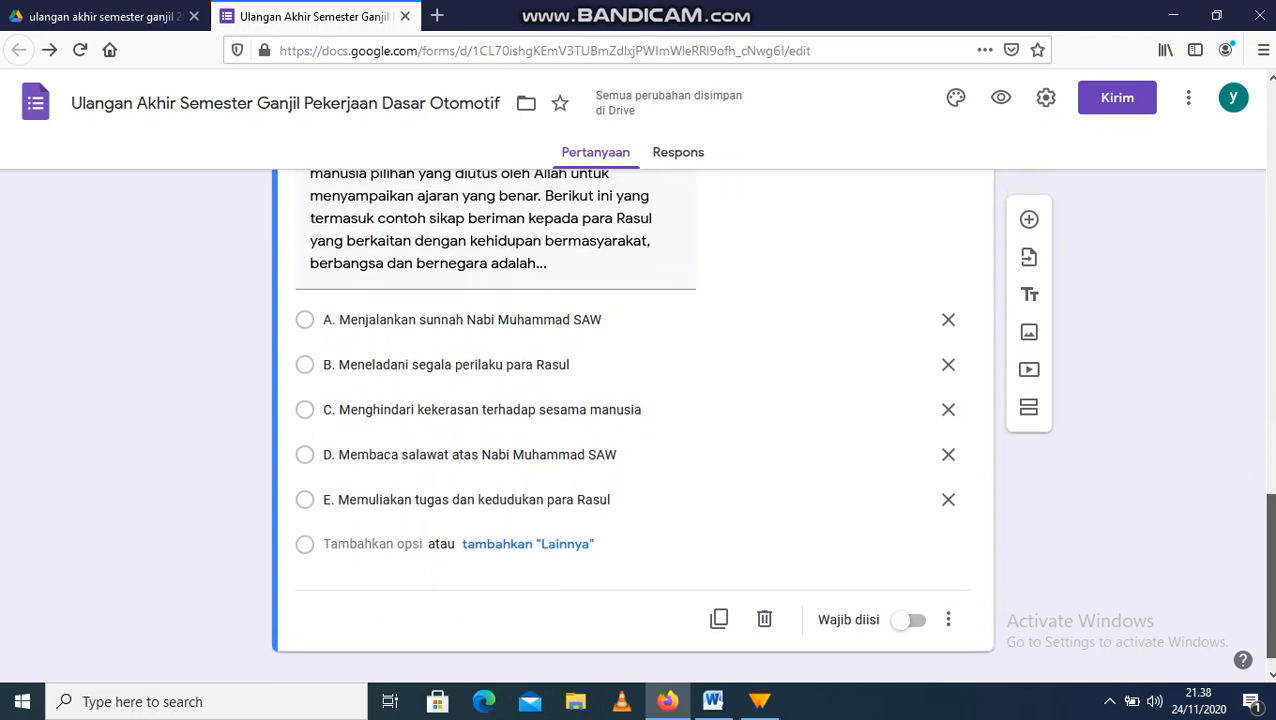
left_click(1029, 207)
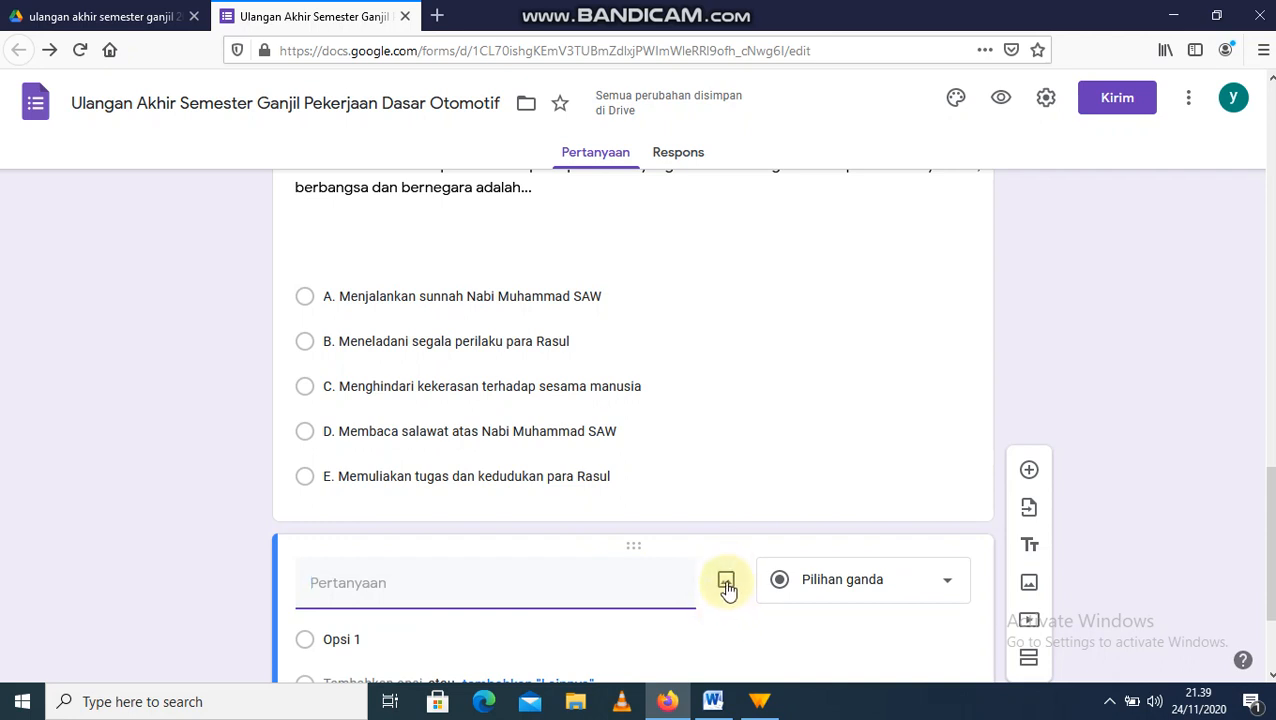
left_click(728, 588)
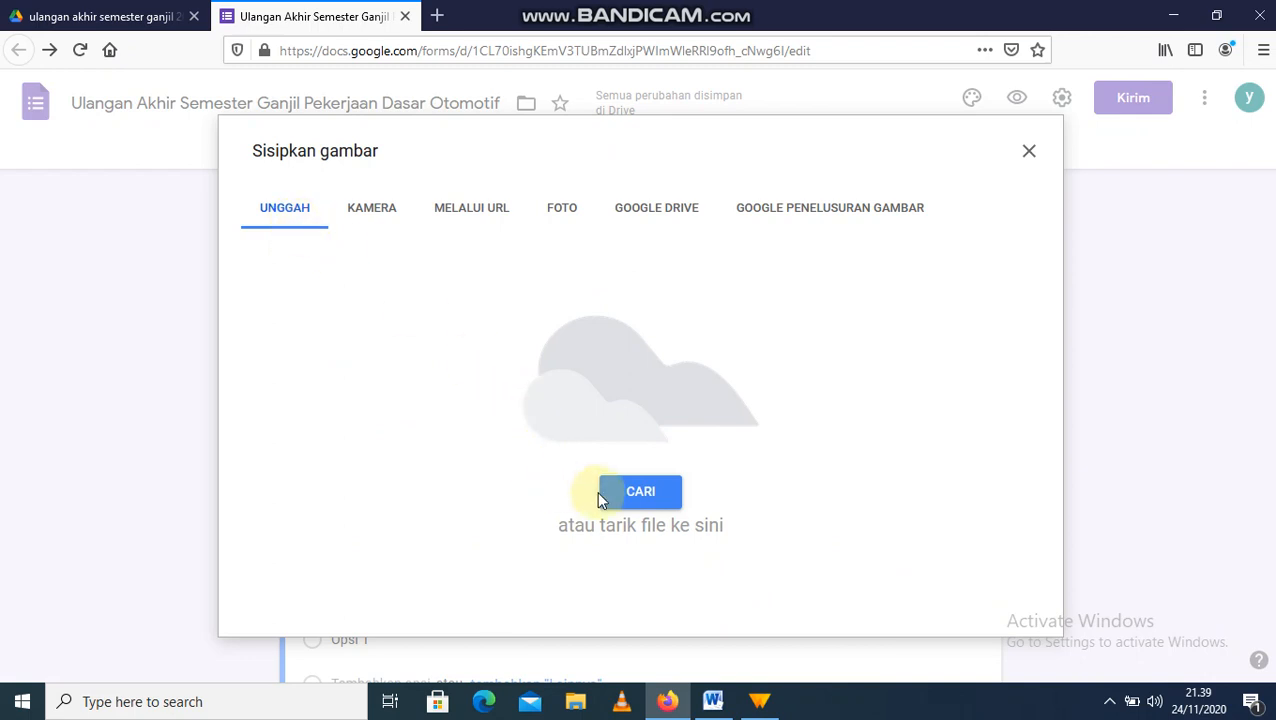
Step: Upload the 'soal no 5' image from the computer into the new question
left_click(622, 502)
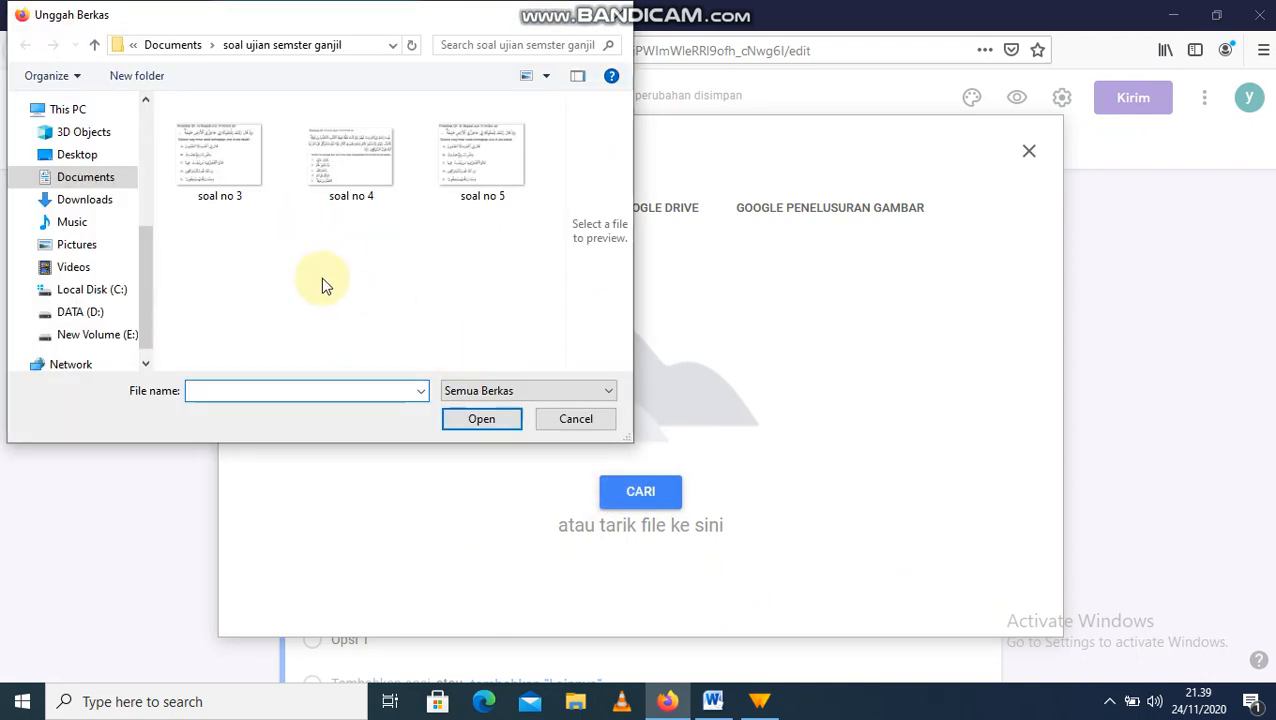
left_click(483, 177)
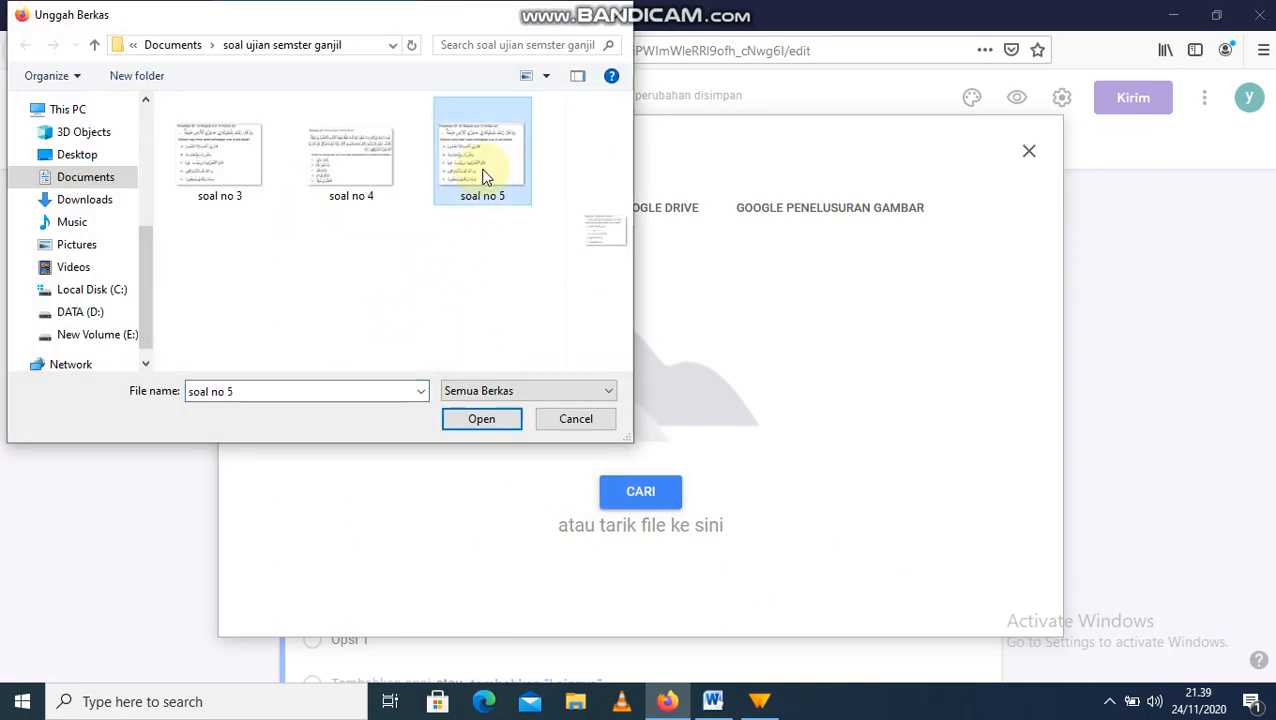
left_click(485, 423)
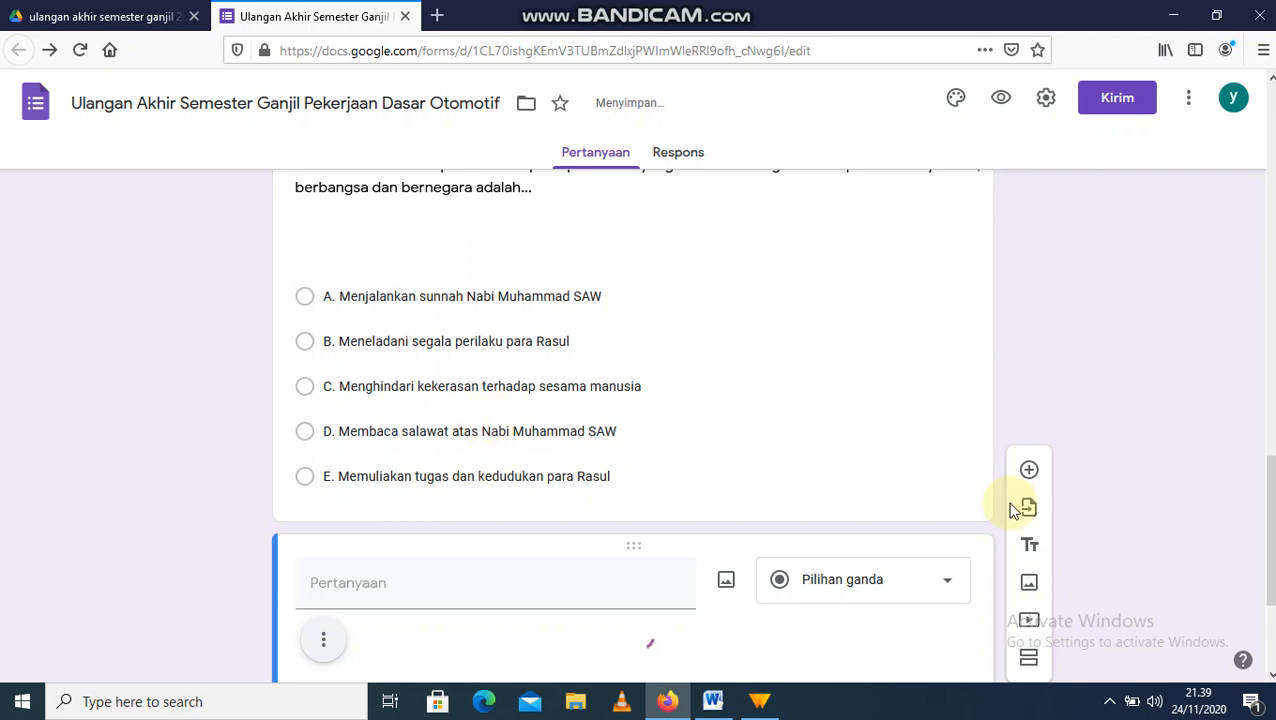
scroll(1270, 530, "down", 3)
scroll(1270, 530, "down", 5)
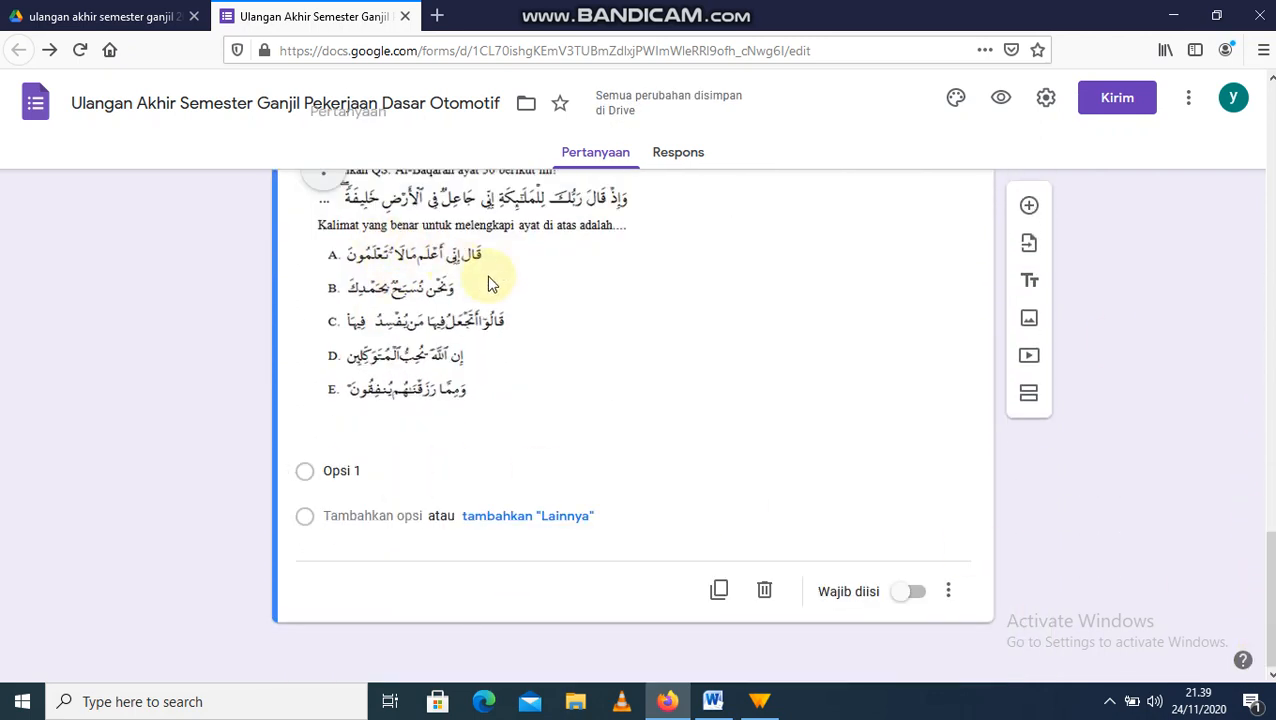
left_click(340, 471)
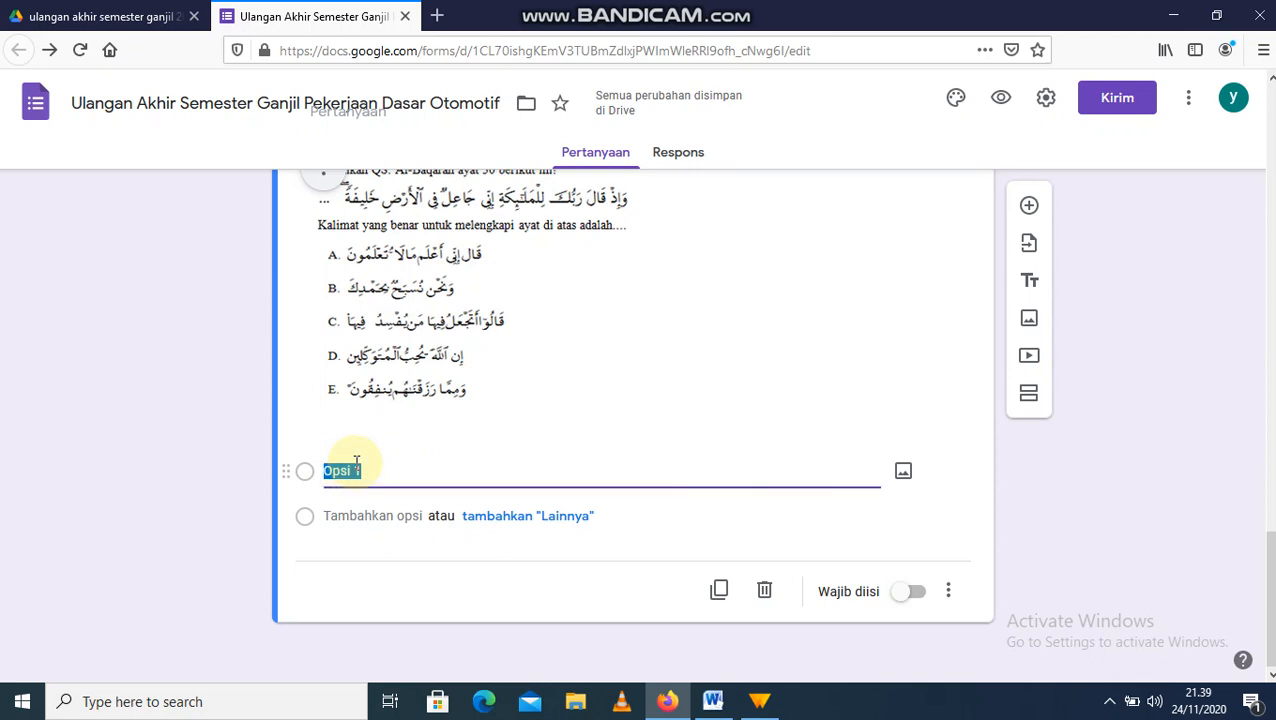
Step: Label the Al-Baqarah question's options A, B, C, D and E, then add another blank question
type("A")
left_click(338, 518)
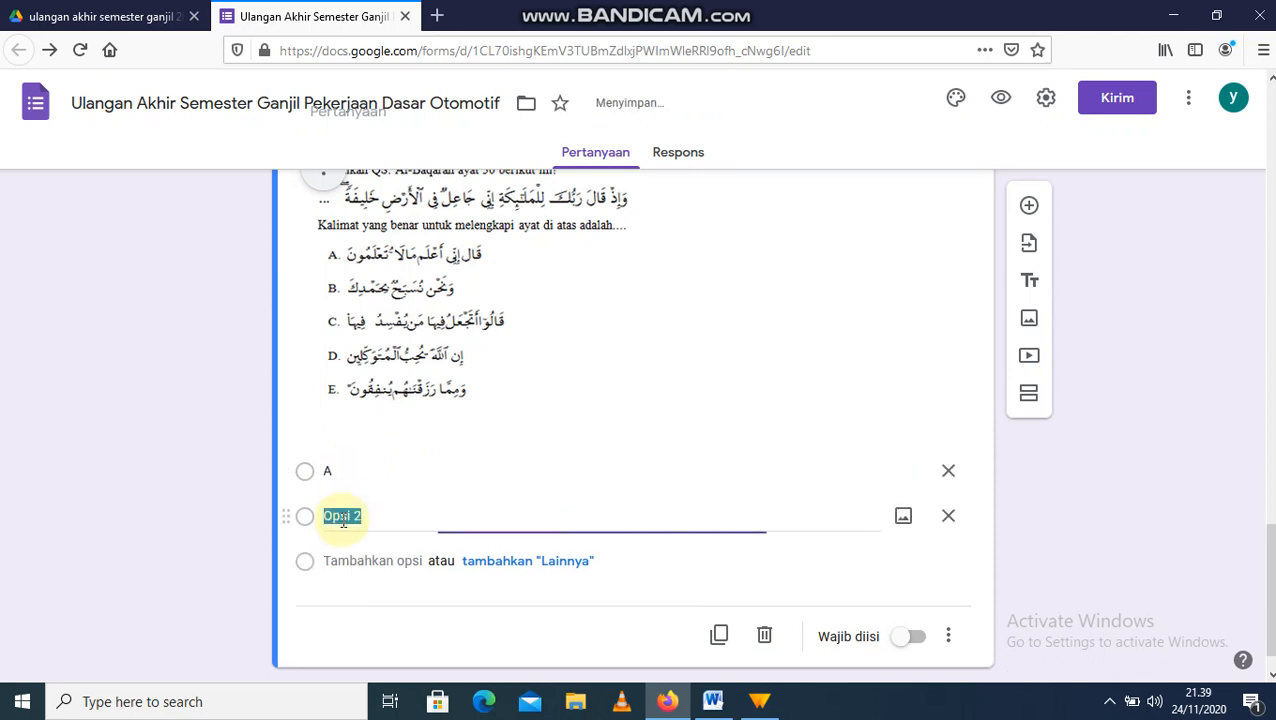
type("B")
left_click(345, 560)
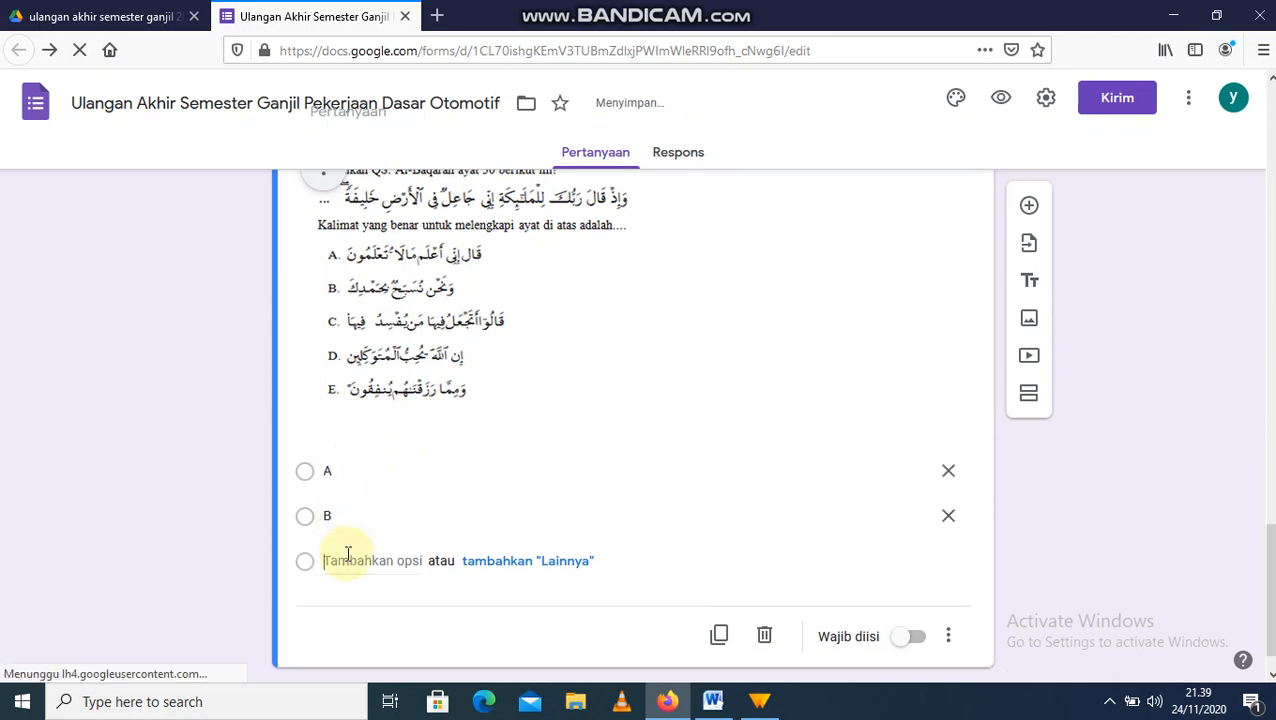
type("C")
left_click(347, 602)
type("D")
left_click(350, 648)
type("E")
left_click_drag(1271, 564, 1261, 532)
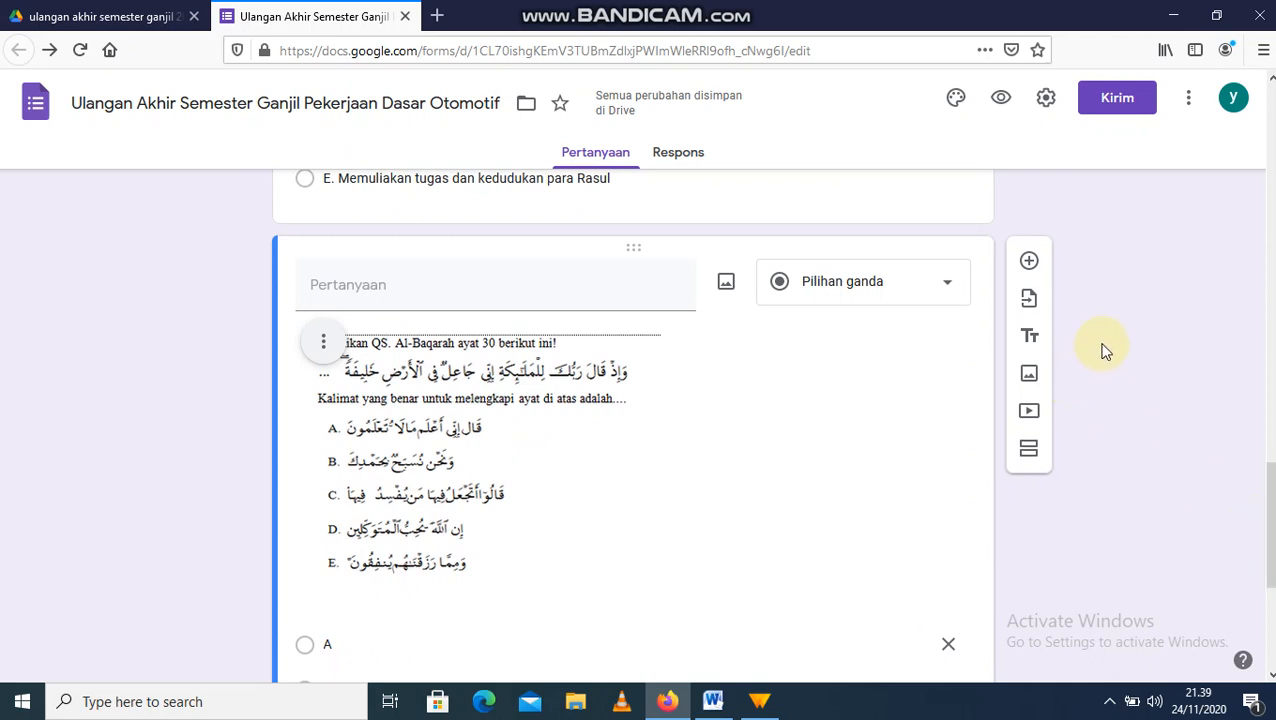
left_click(1031, 263)
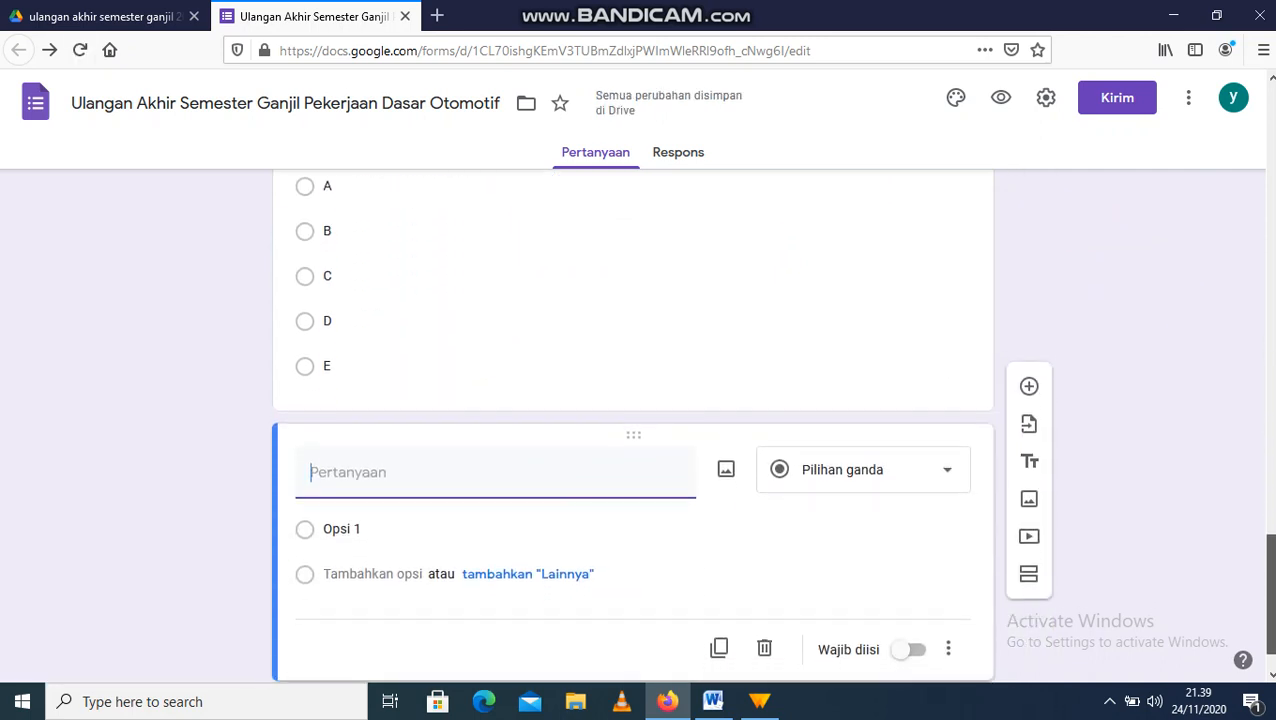
left_click(726, 470)
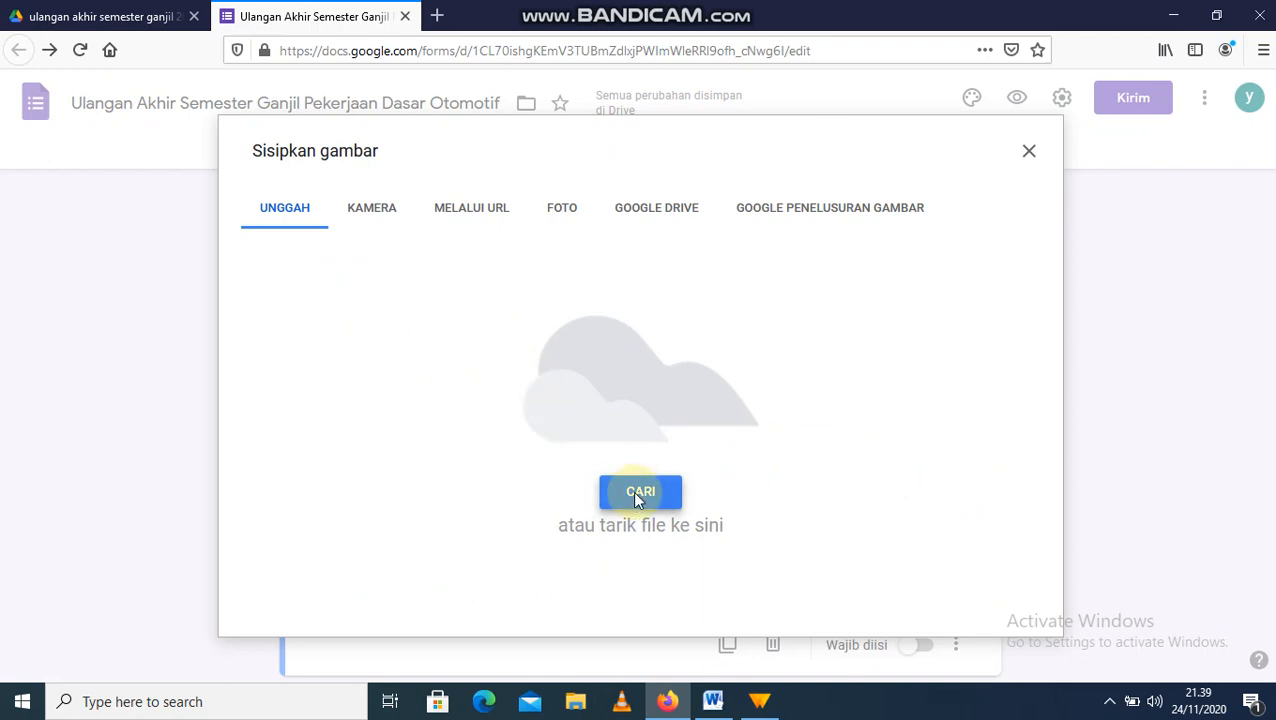
Step: Upload the 'soal no 3' image from the computer into the newest question
left_click(635, 494)
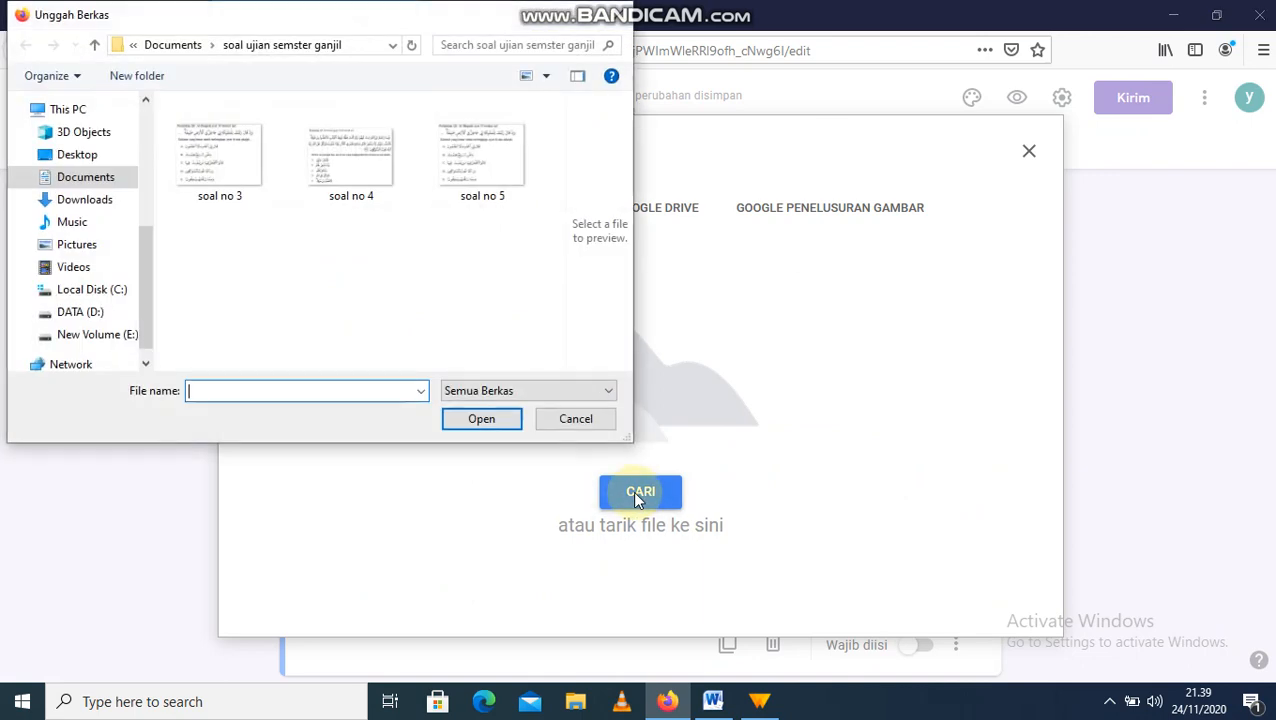
left_click(216, 181)
left_click(456, 427)
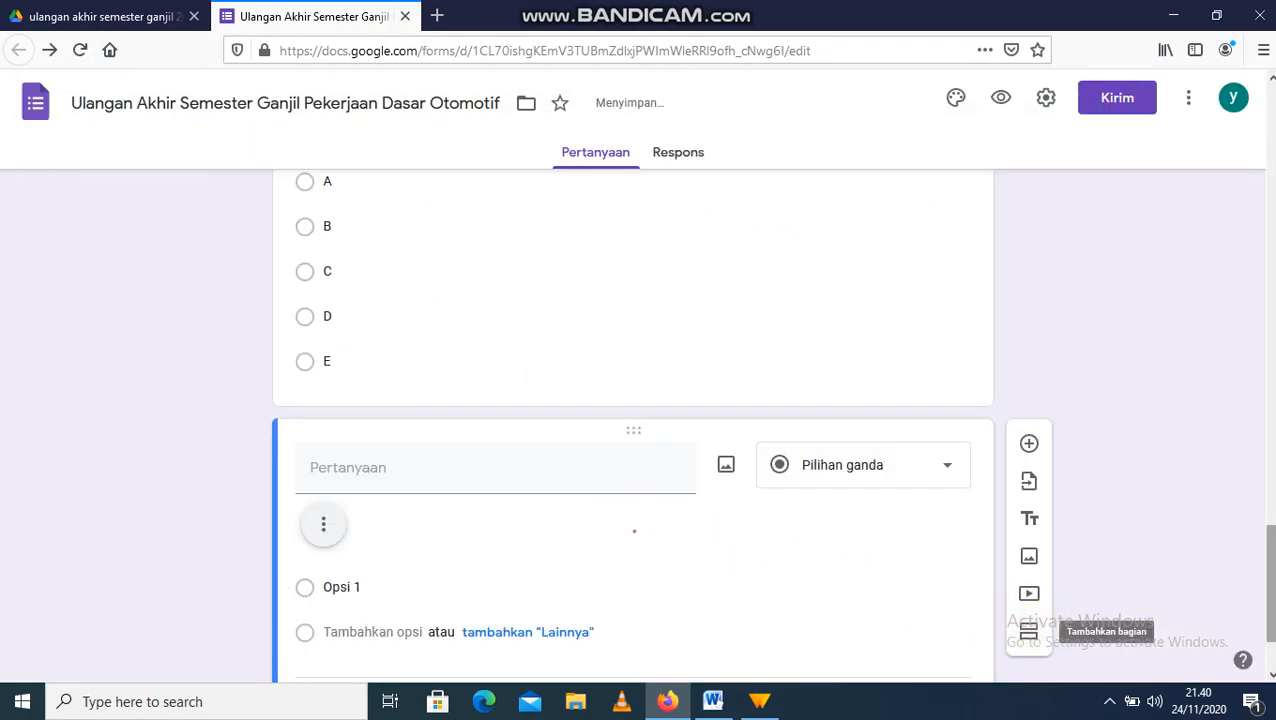
scroll(632, 420, "down", 3)
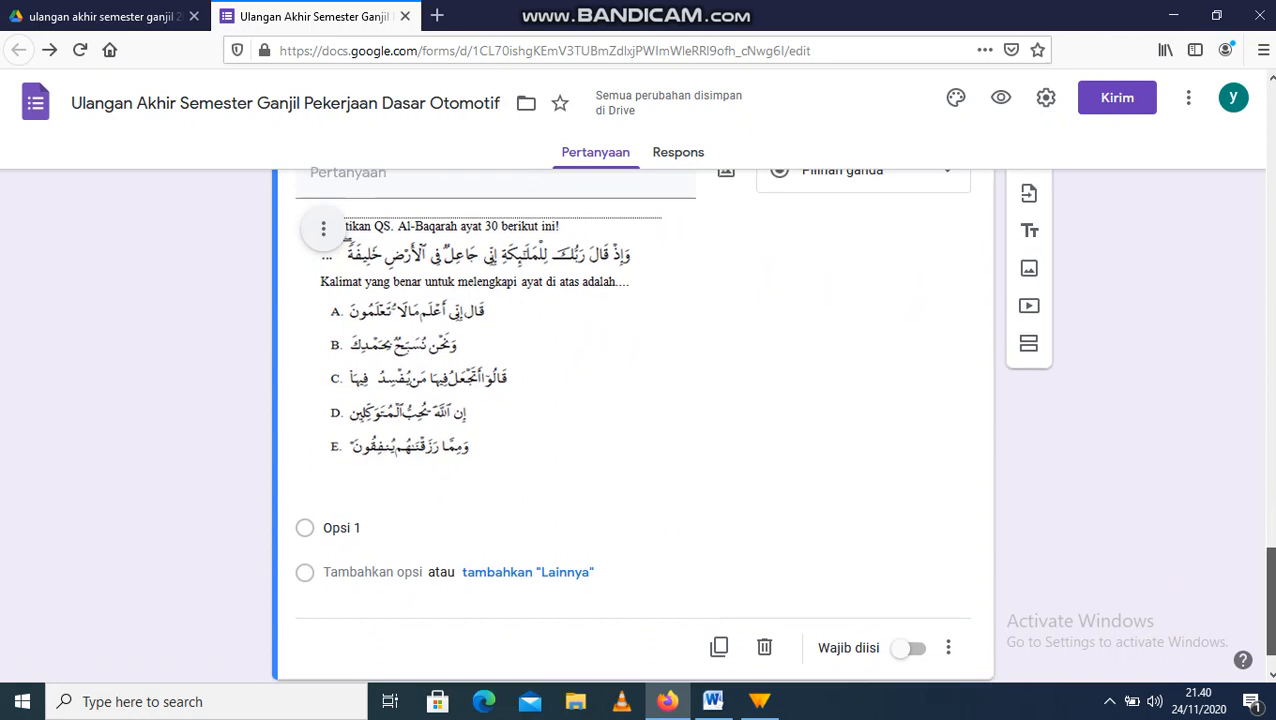
Step: Give the 'soal no 3' question answer options A, B, C, D and E
left_click(601, 530)
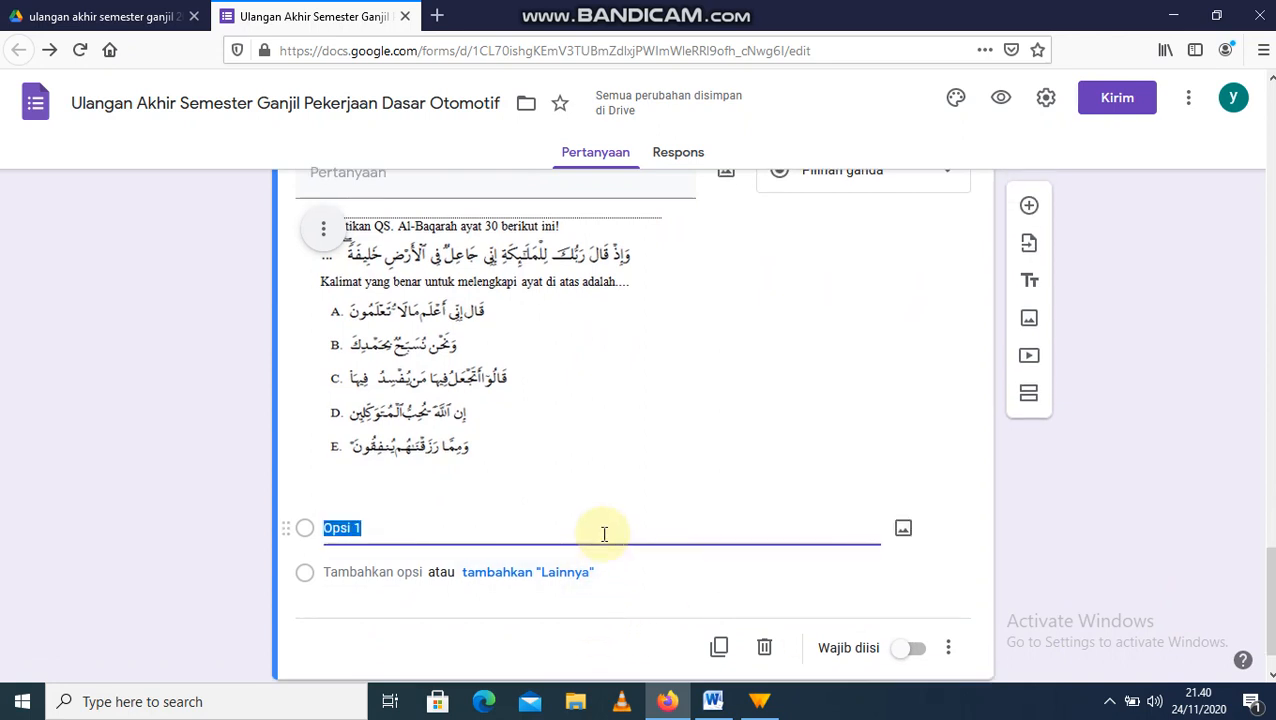
type("A")
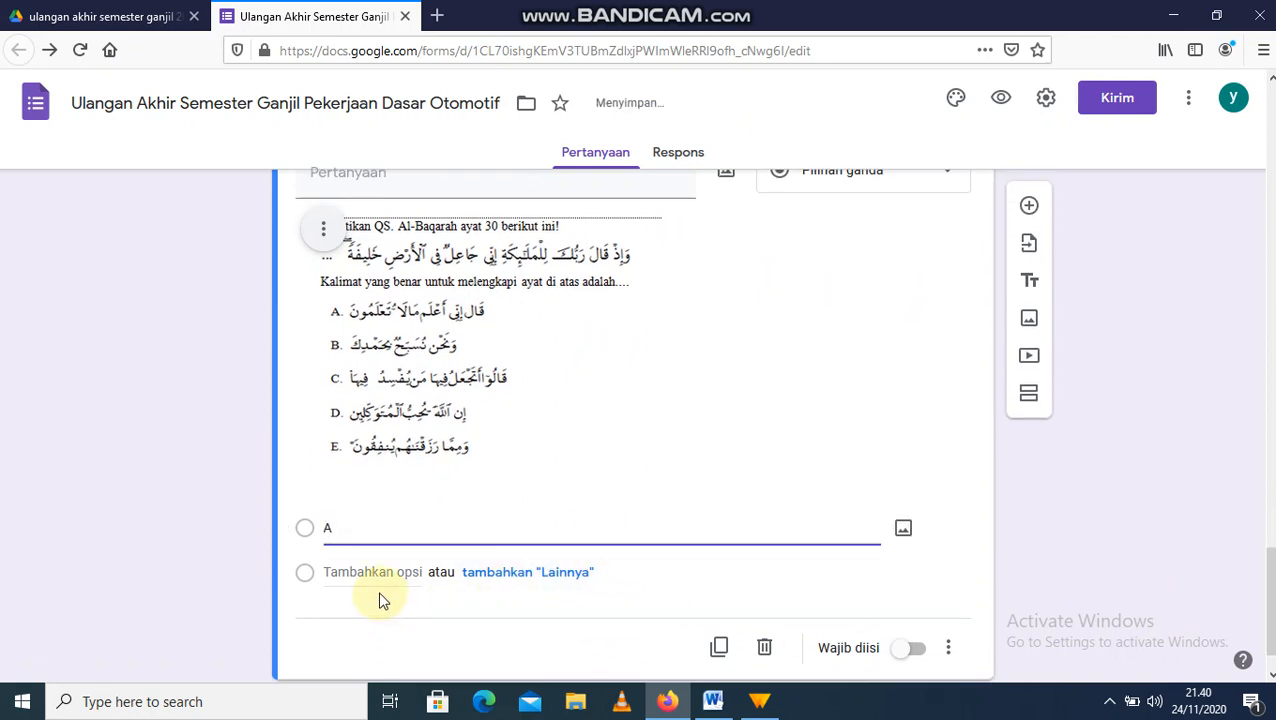
left_click(380, 583)
type("B")
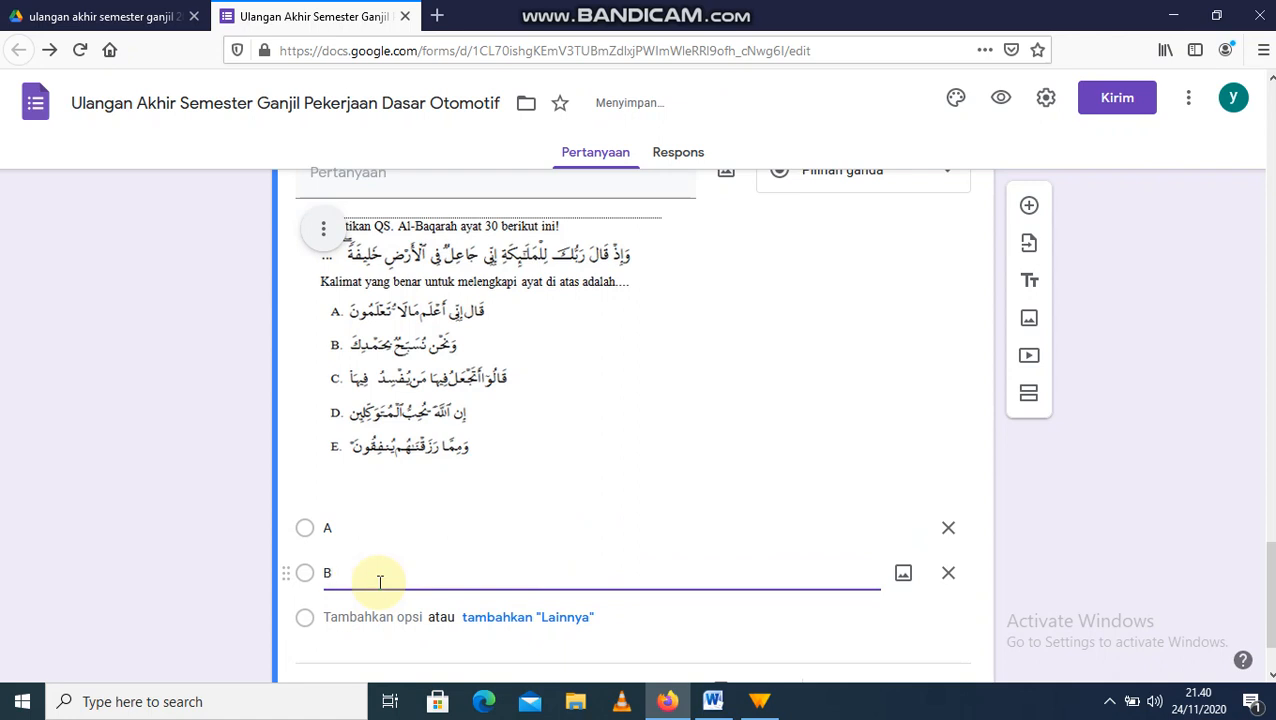
left_click(366, 614)
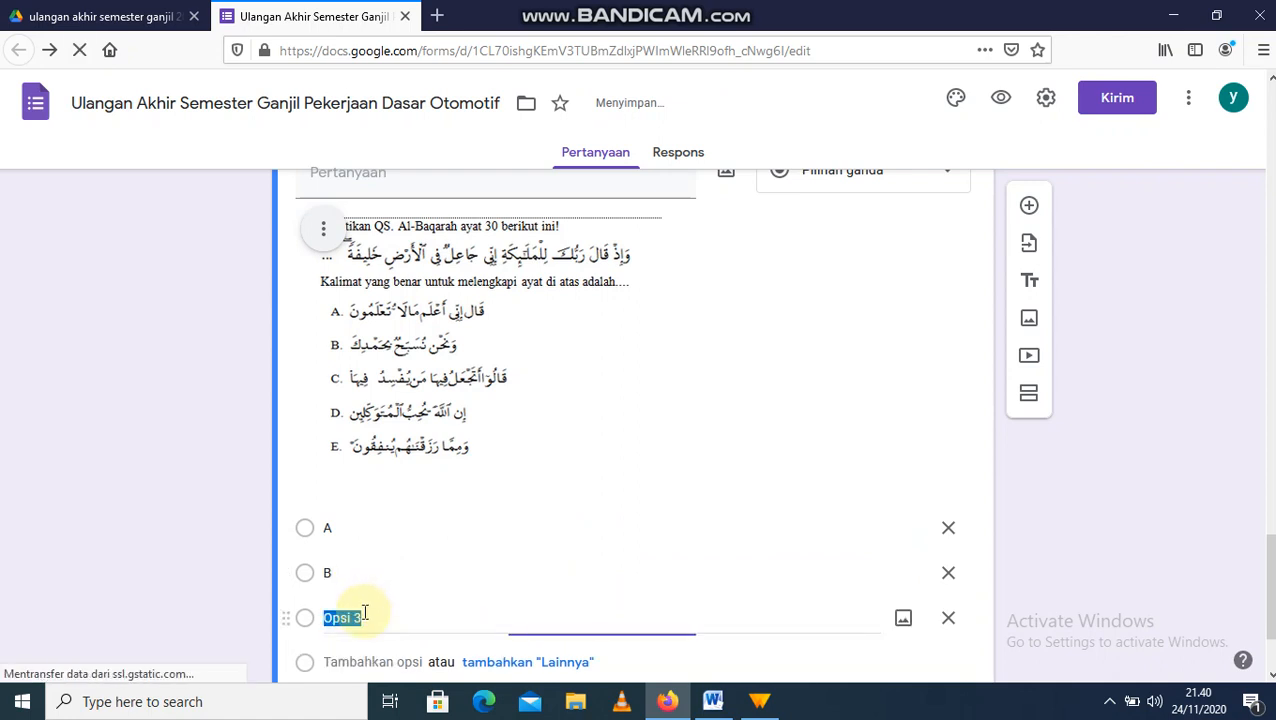
type("C")
left_click(347, 660)
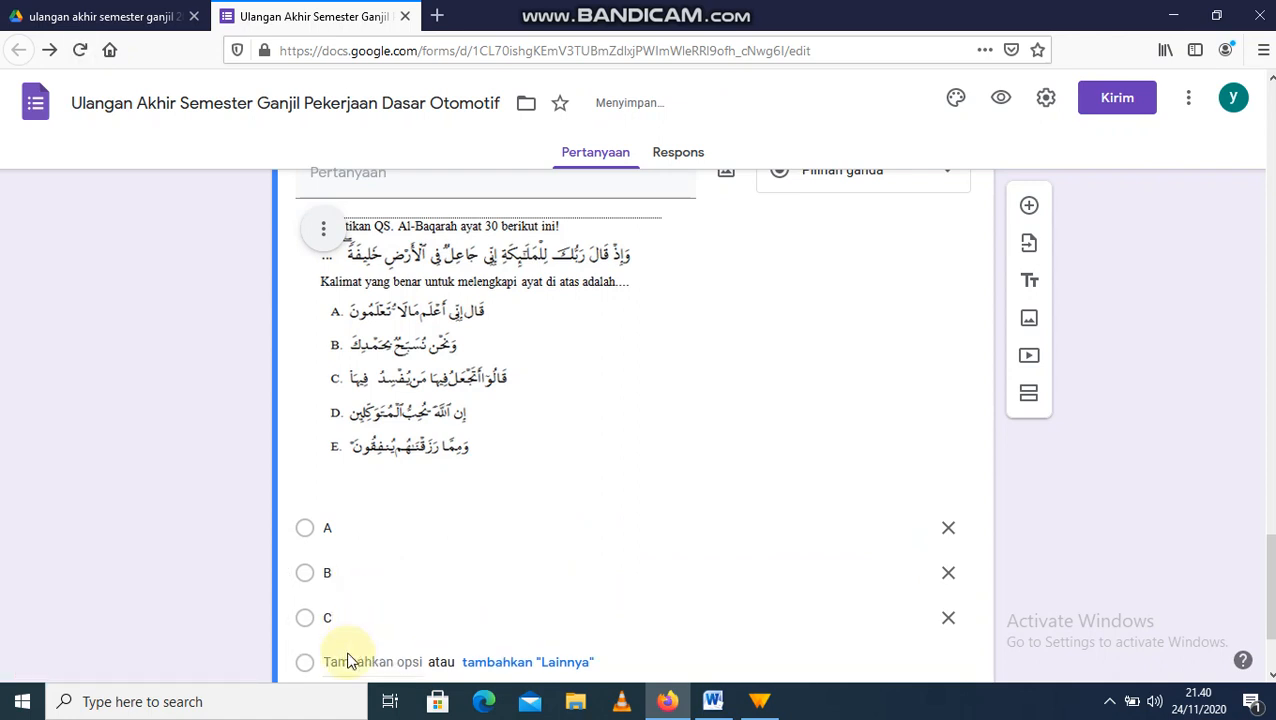
type("D")
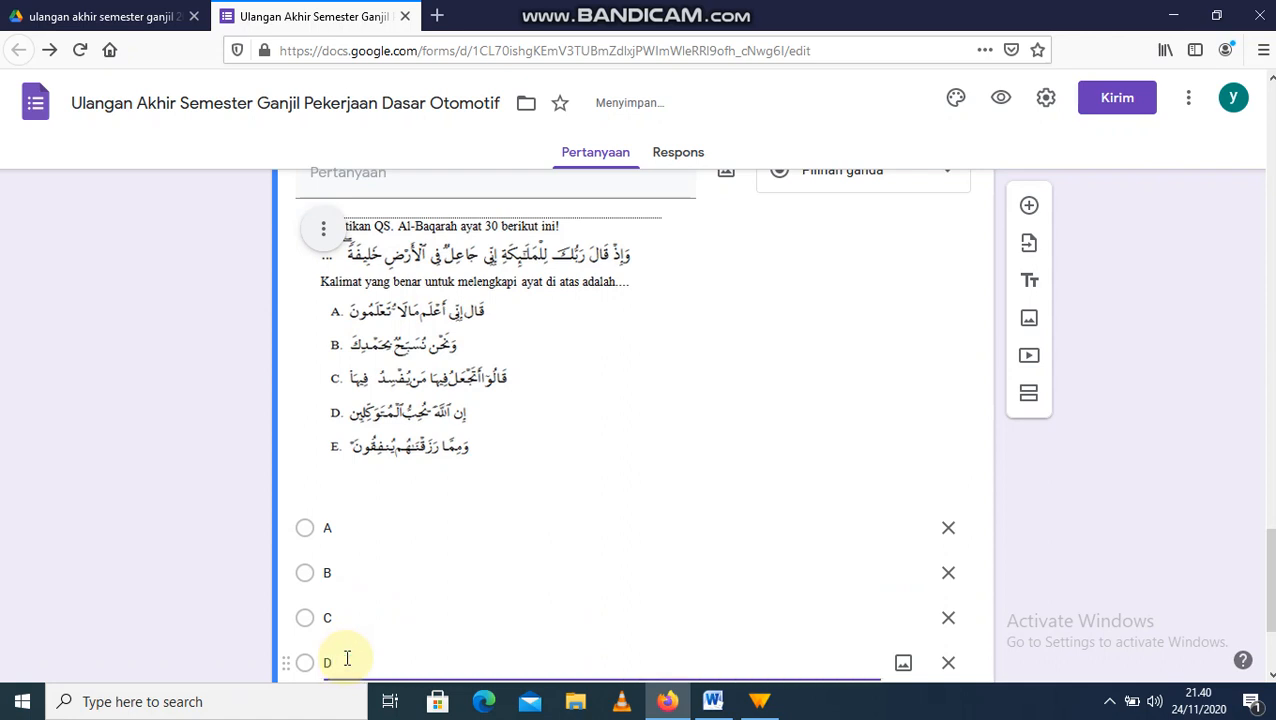
scroll(1230, 630, "down", 2)
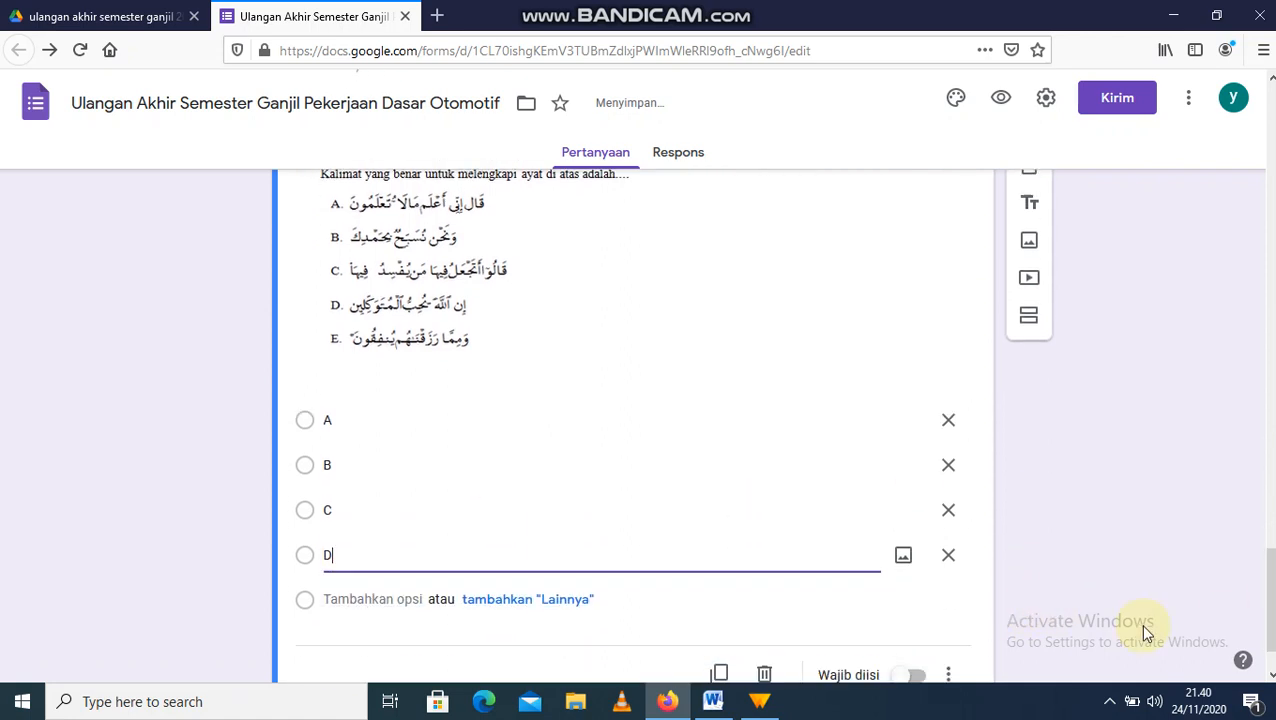
left_click(364, 600)
type("E")
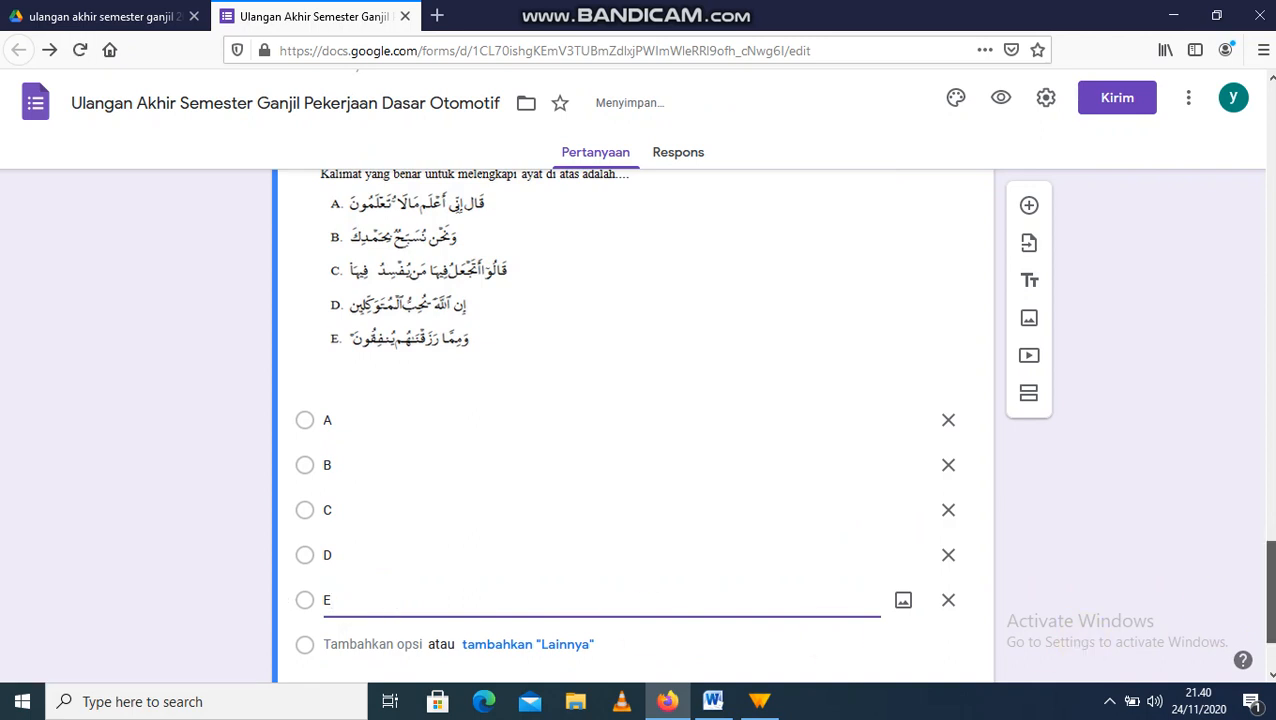
scroll(1267, 598, "down", 2)
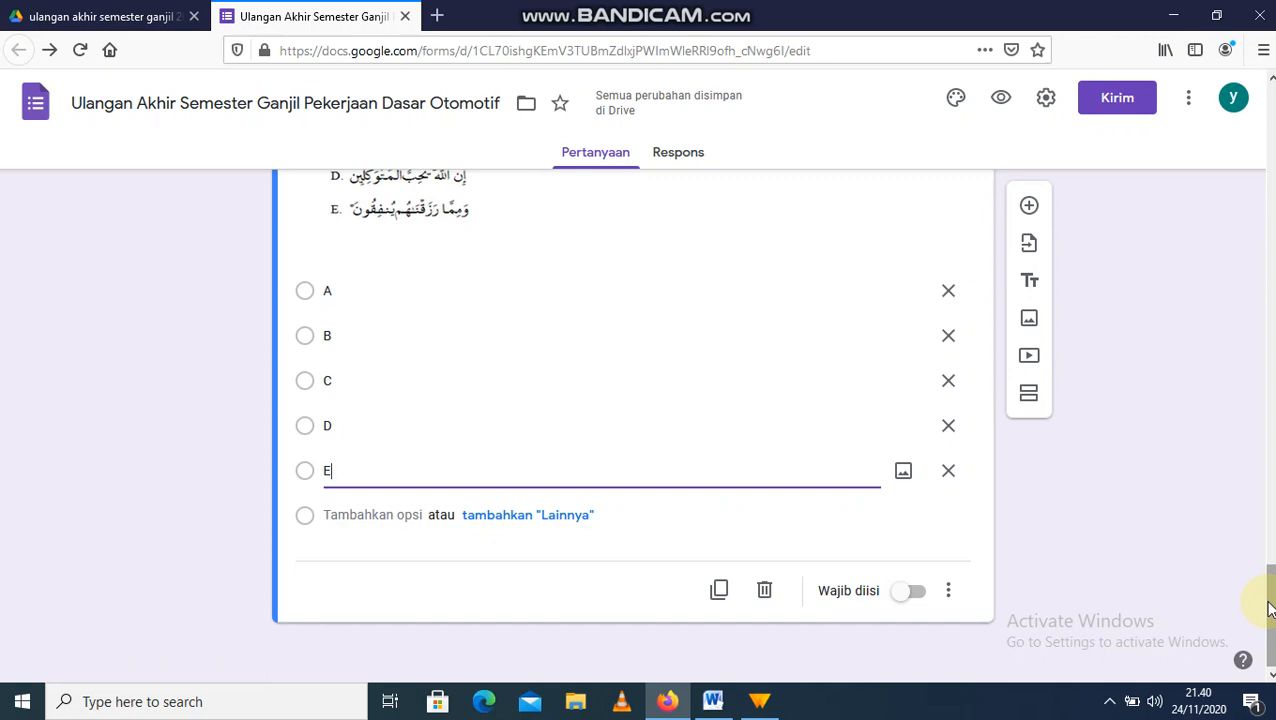
left_click_drag(1270, 609, 1270, 495)
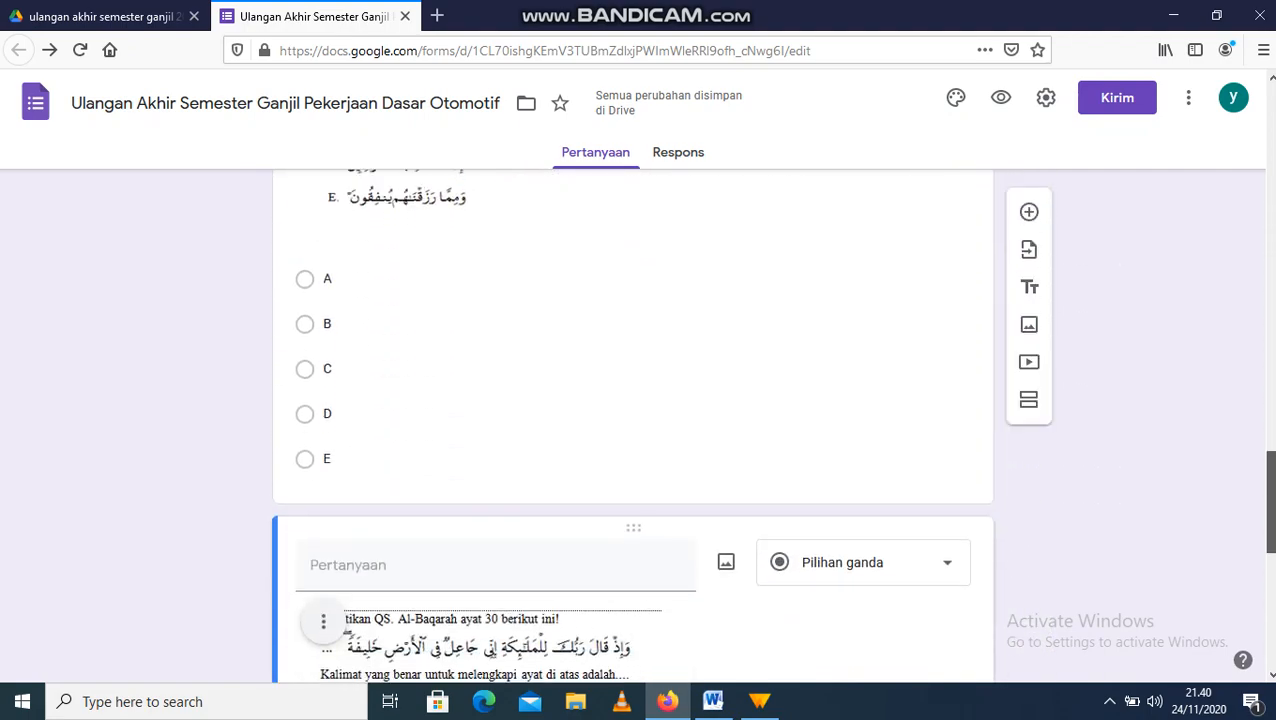
Step: Check the screen recorder from the system tray, then bring the Google Forms browser back to front
left_click(1110, 702)
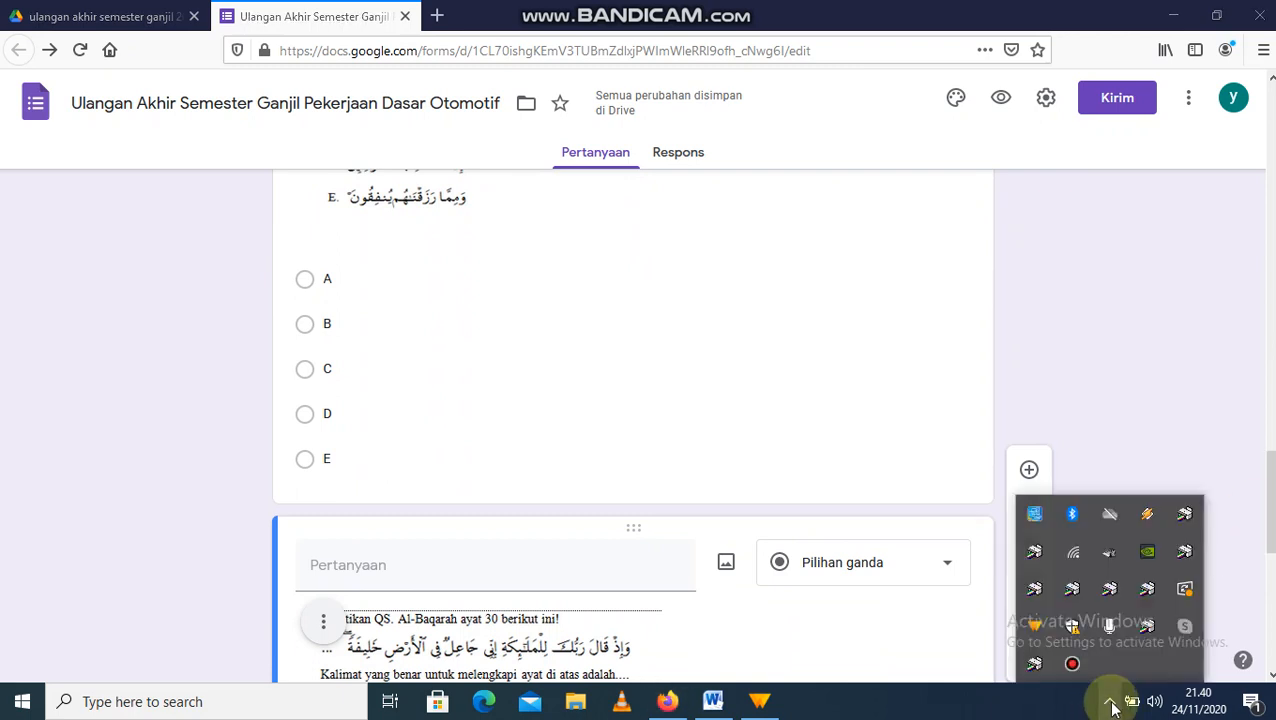
left_click(1072, 663)
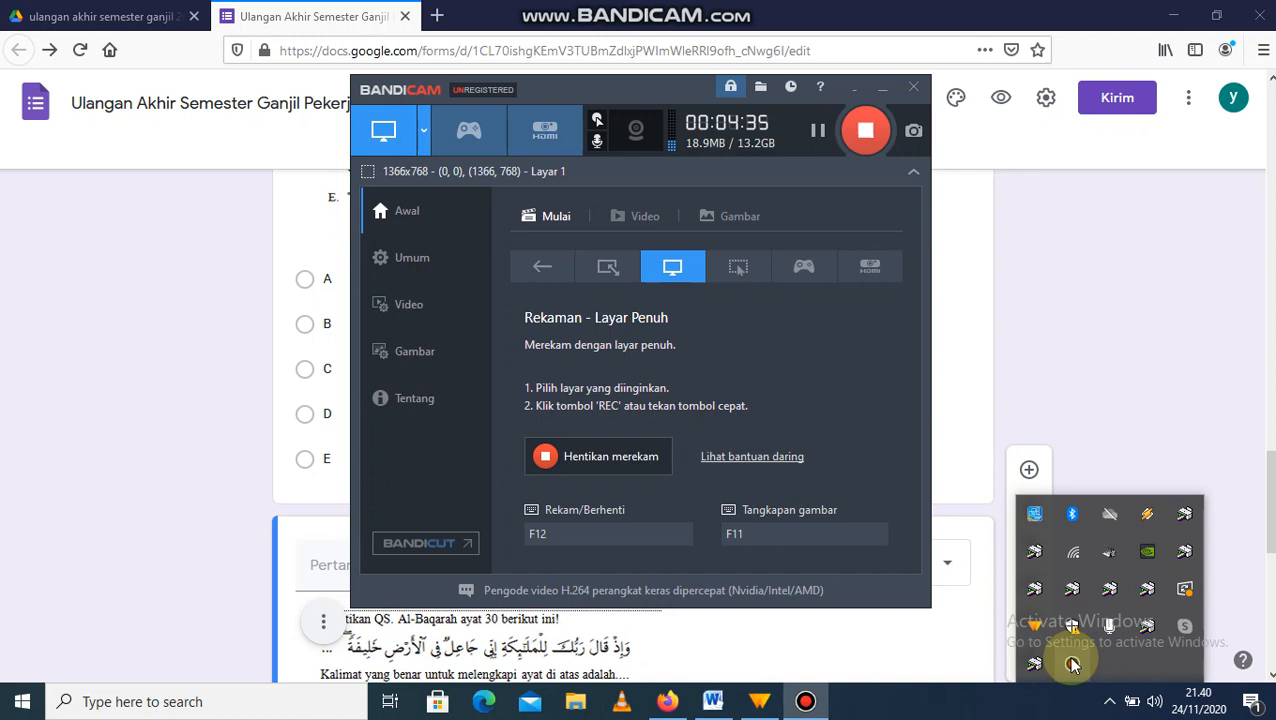
left_click(855, 89)
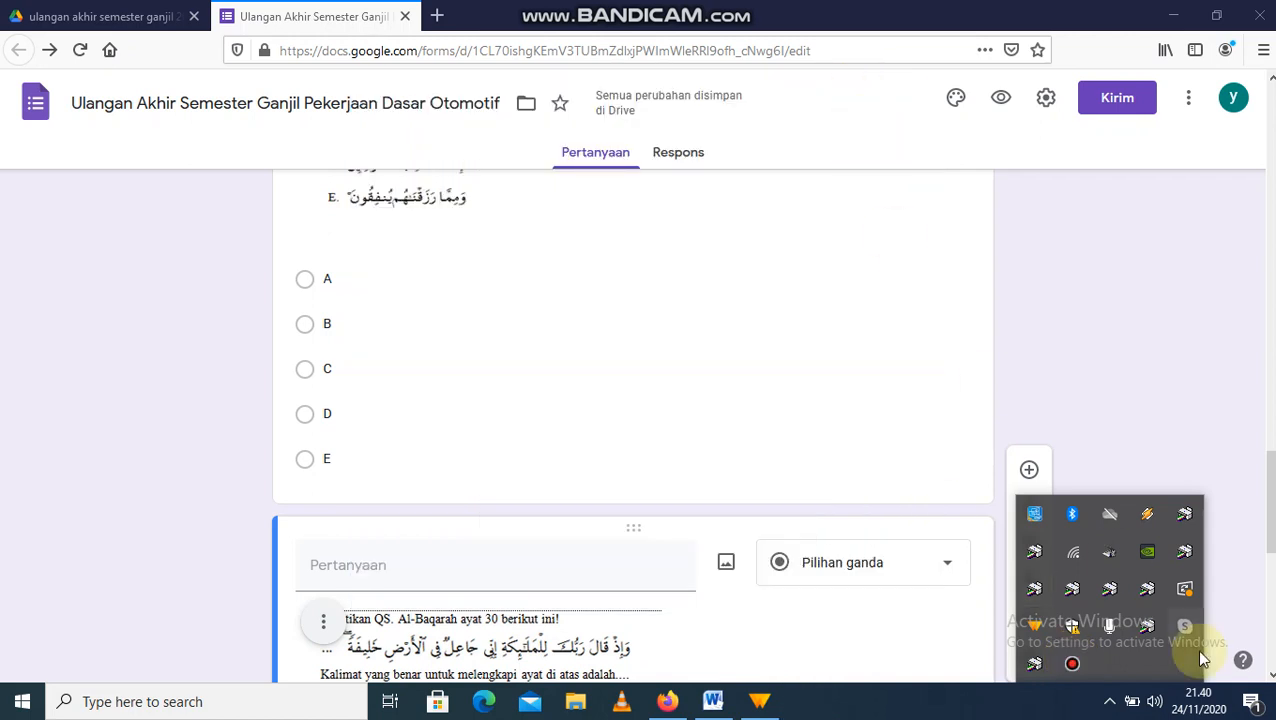
left_click(1230, 410)
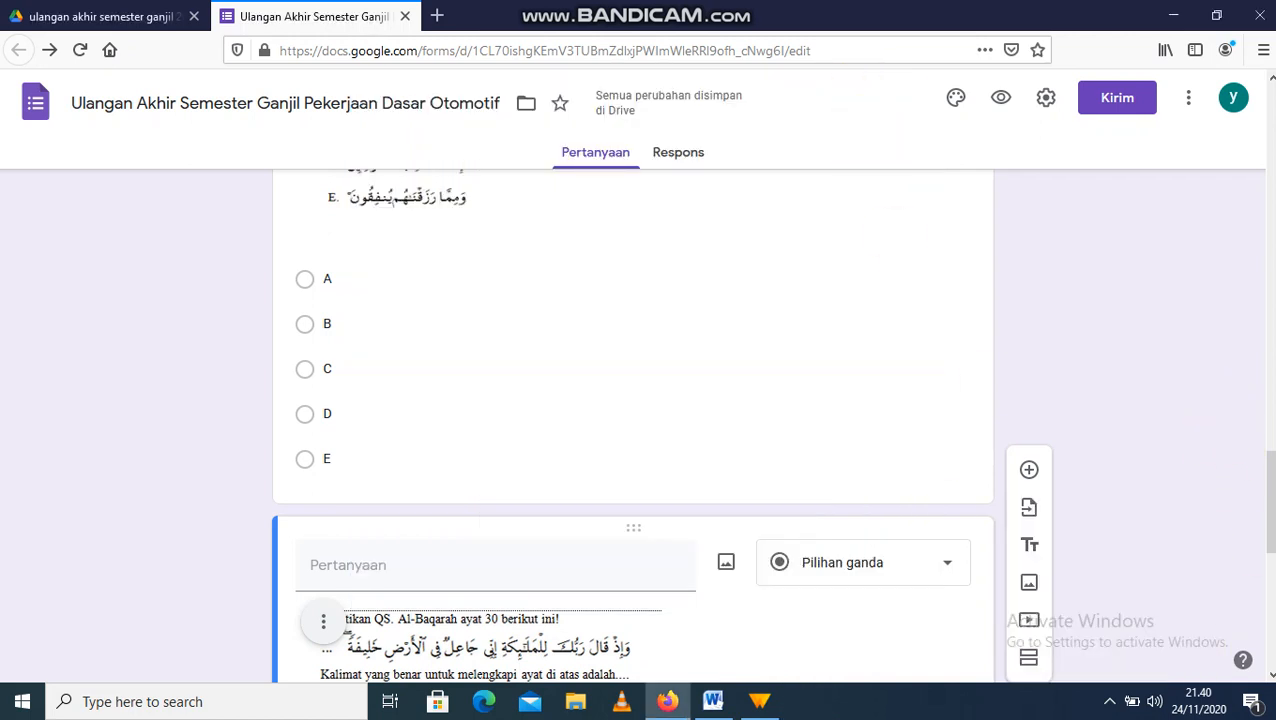
left_click_drag(1264, 527, 1270, 599)
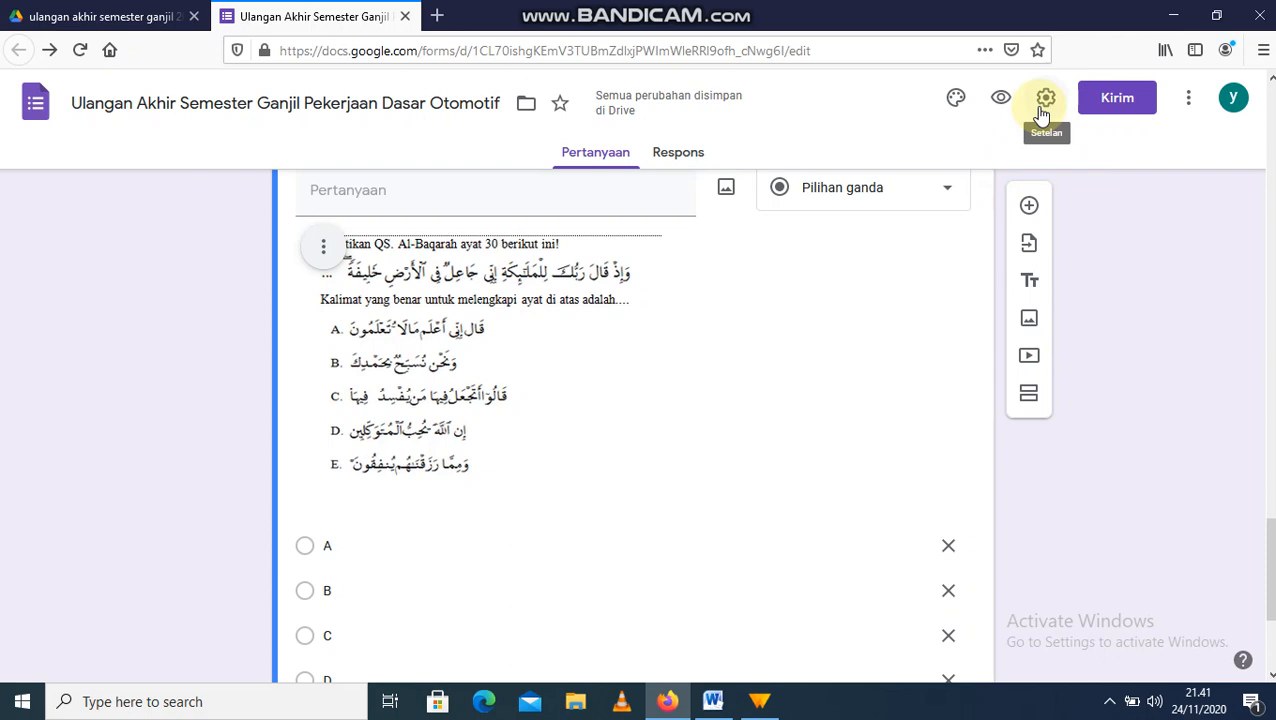
Step: Limit the form to one response per person ('Batasi ke 1 tanggapan') and position at the confirmation message's end in Presentasi
left_click(1041, 108)
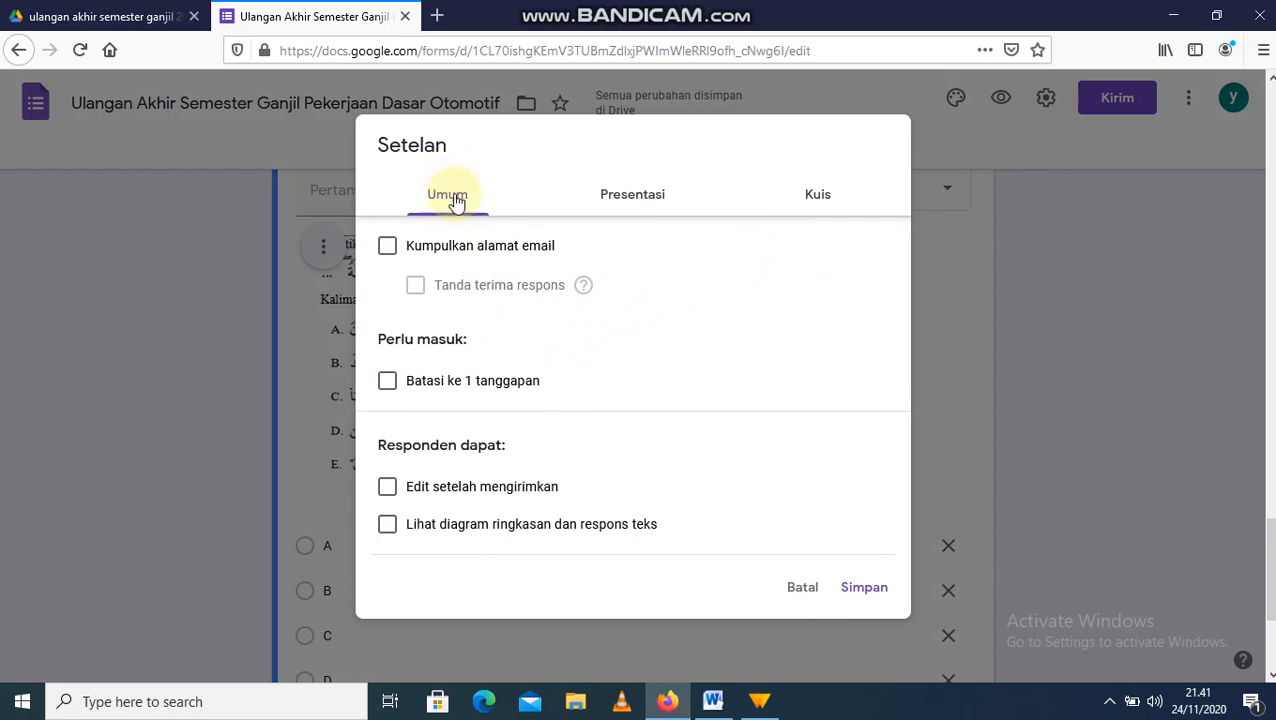
left_click(452, 392)
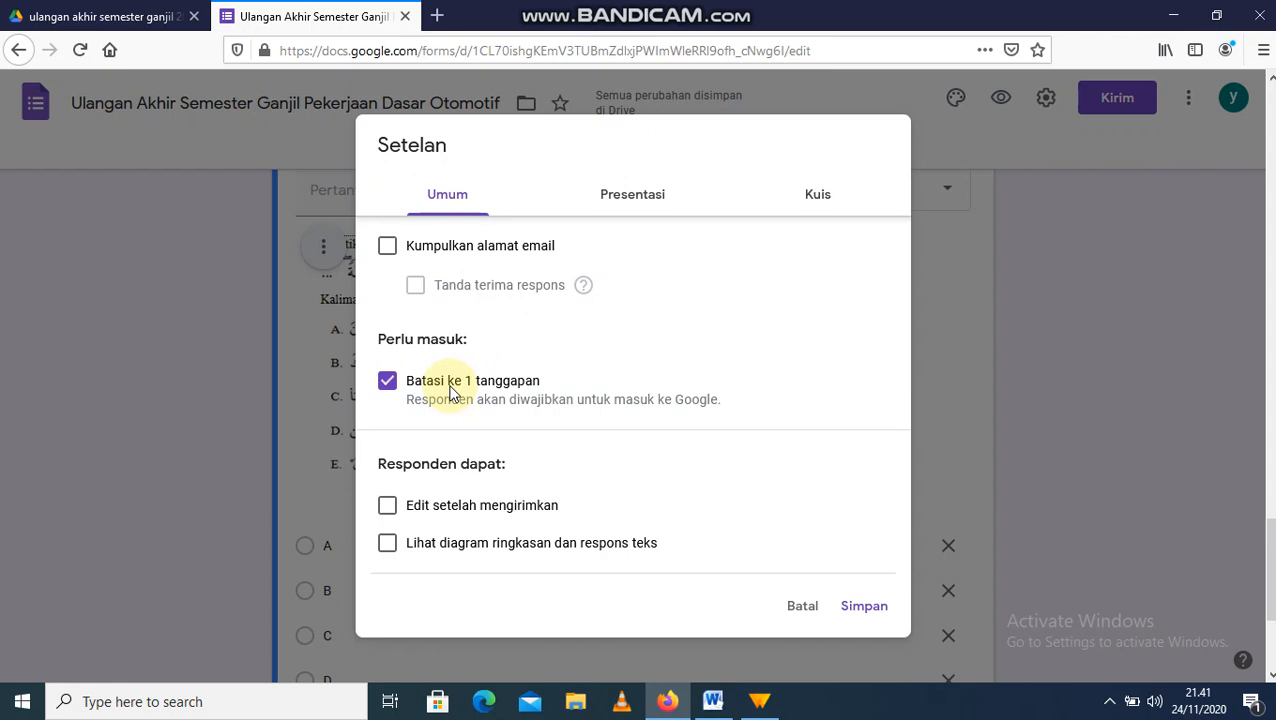
left_click(606, 201)
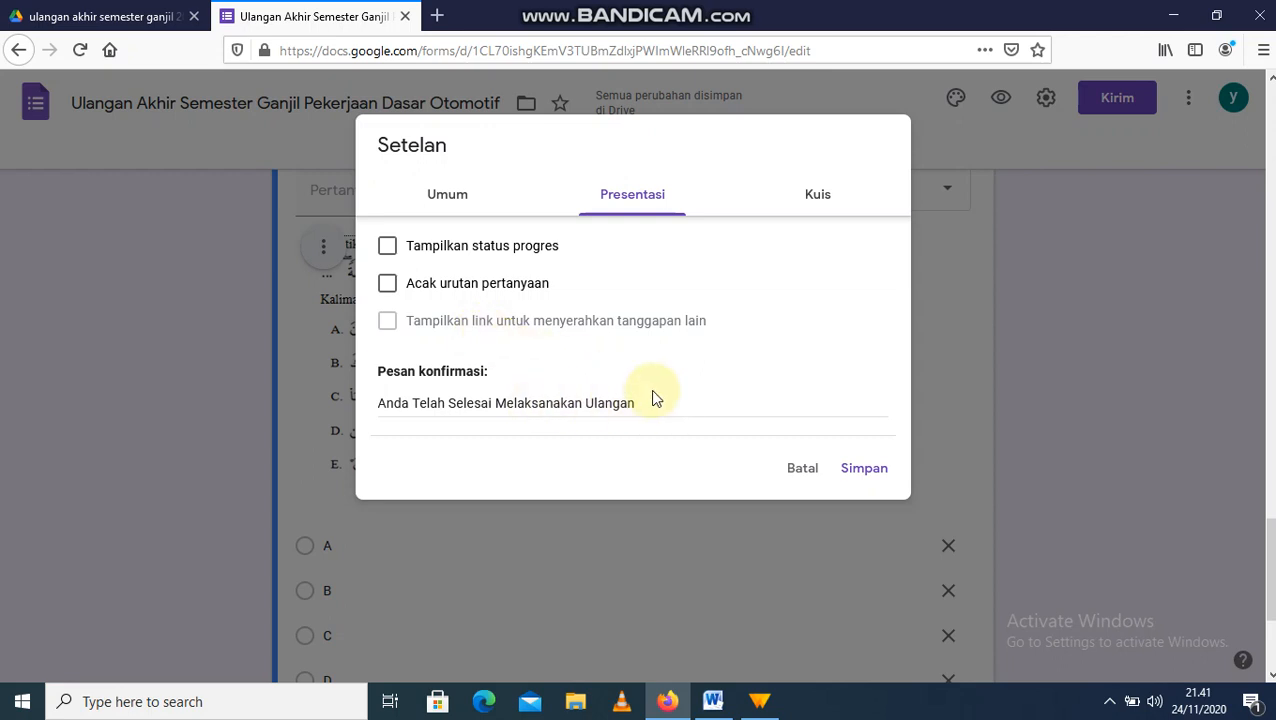
left_click_drag(654, 407, 336, 419)
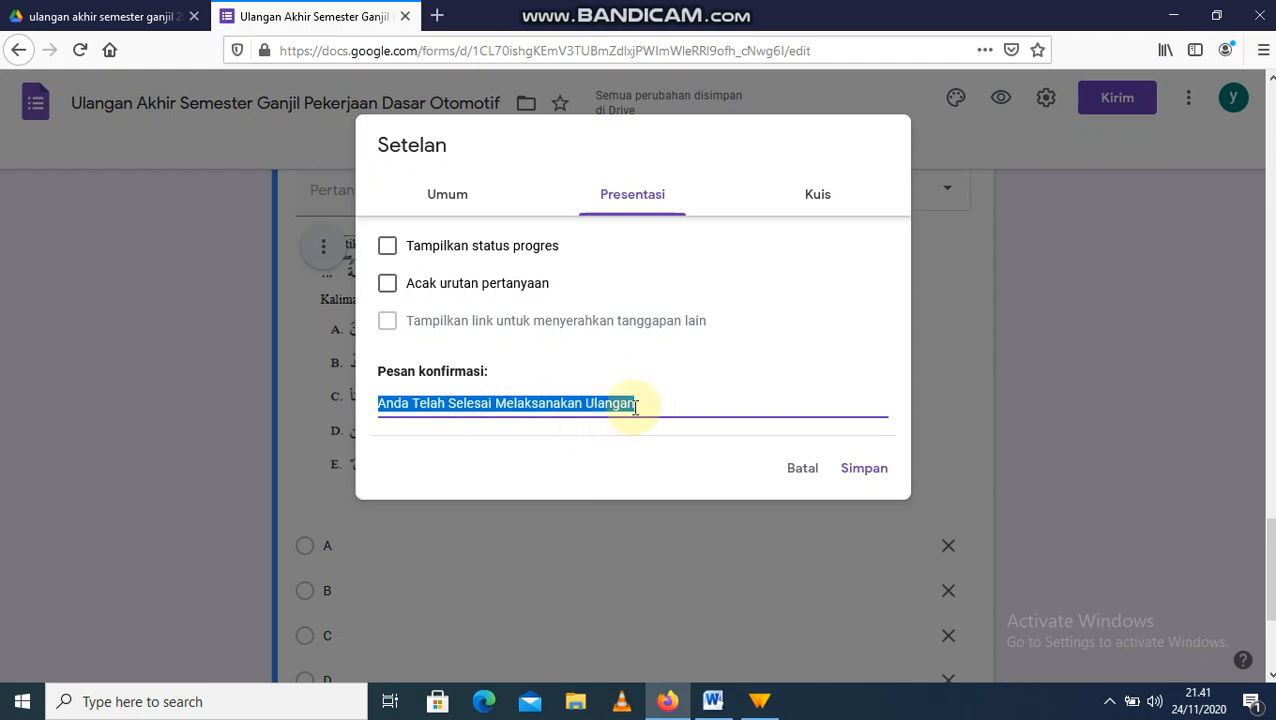
left_click(661, 400)
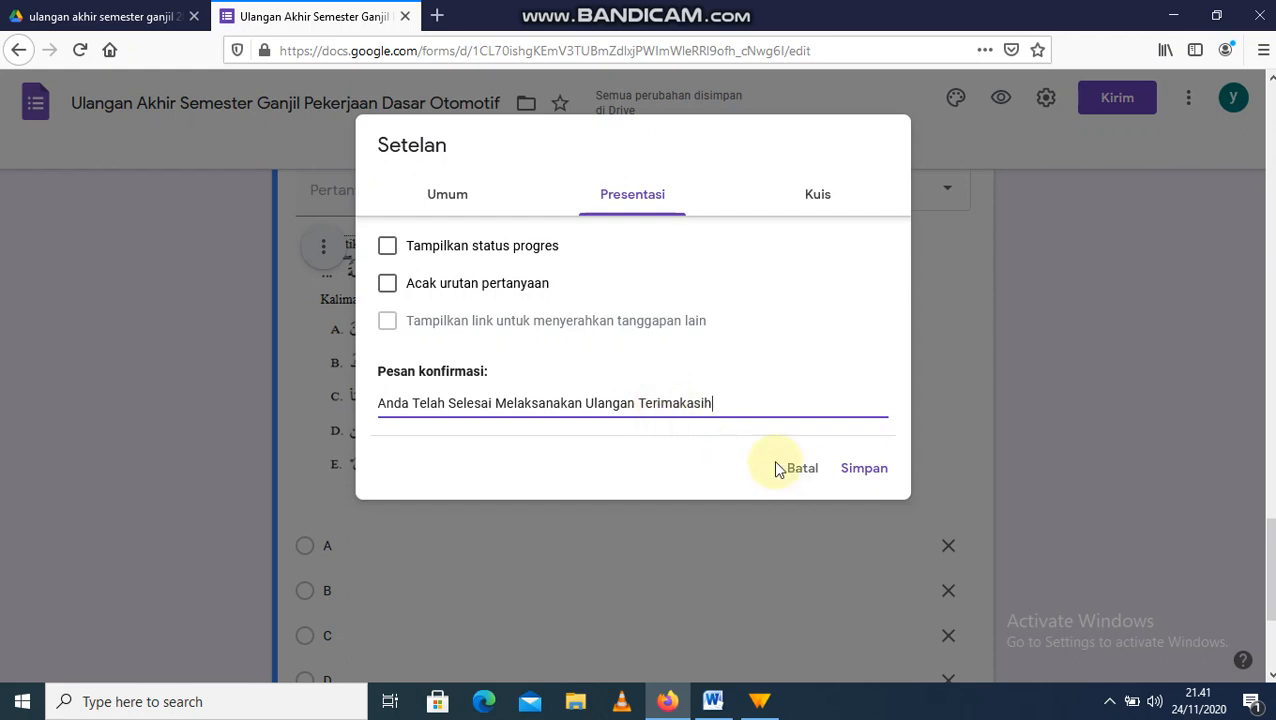
Step: Turn on 'Jadikan ini sebagai kuis' with immediate score release and Nilai poin shown, then save
left_click(797, 203)
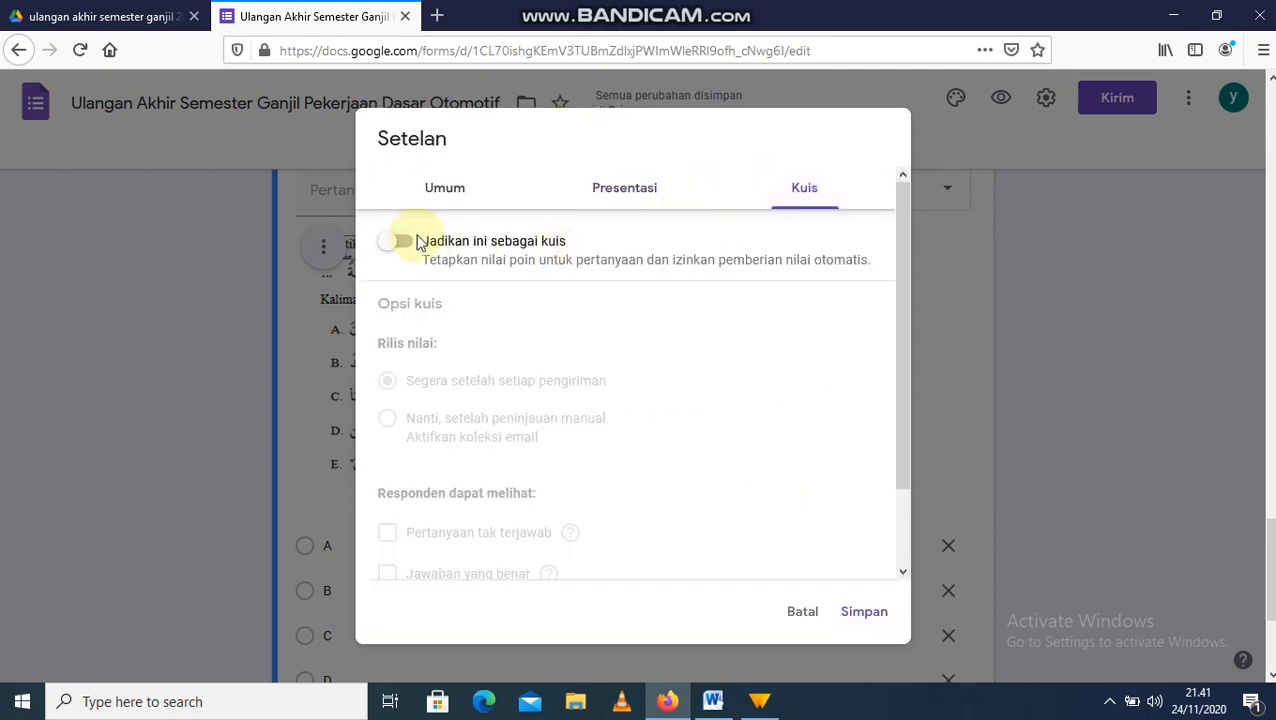
left_click(398, 244)
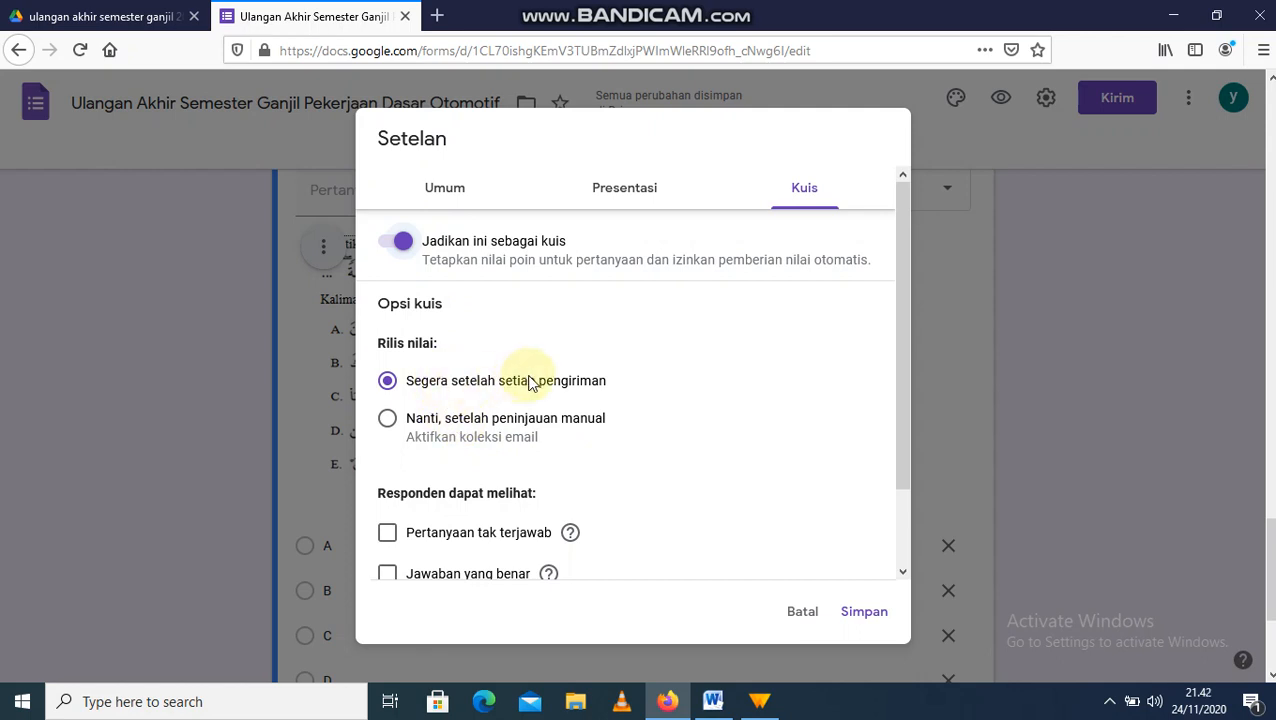
left_click_drag(904, 455, 906, 532)
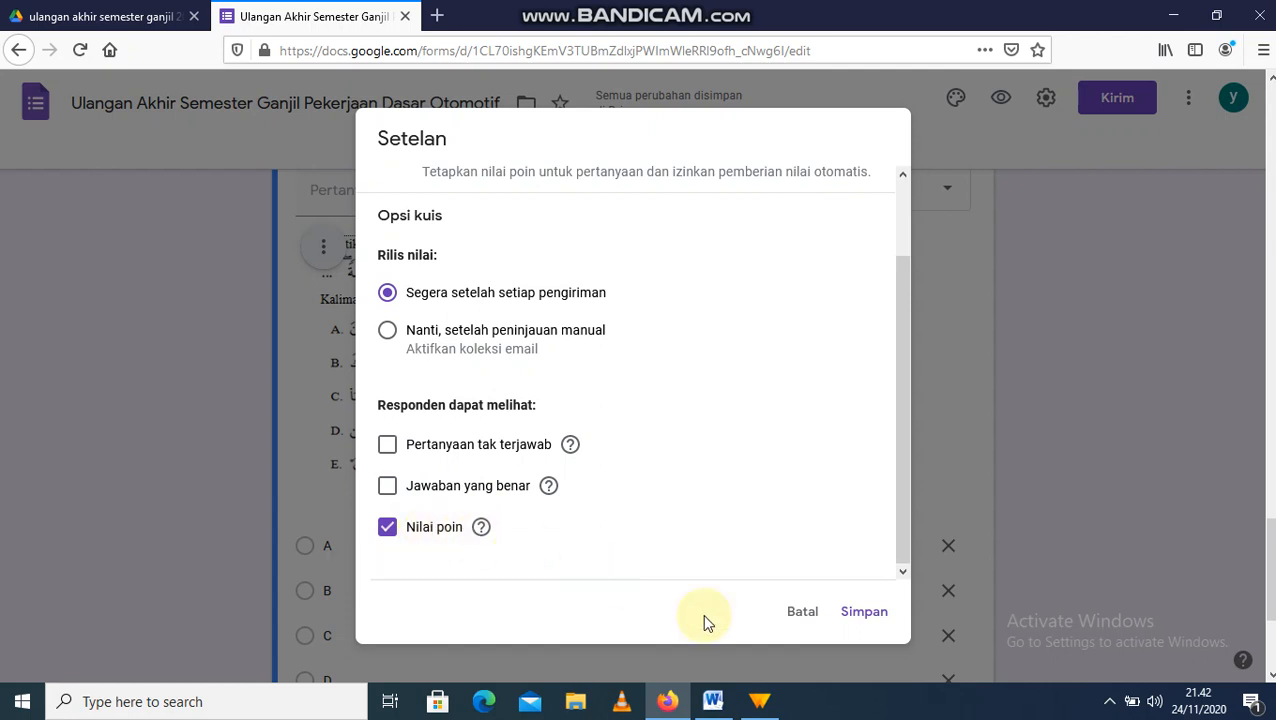
left_click(863, 618)
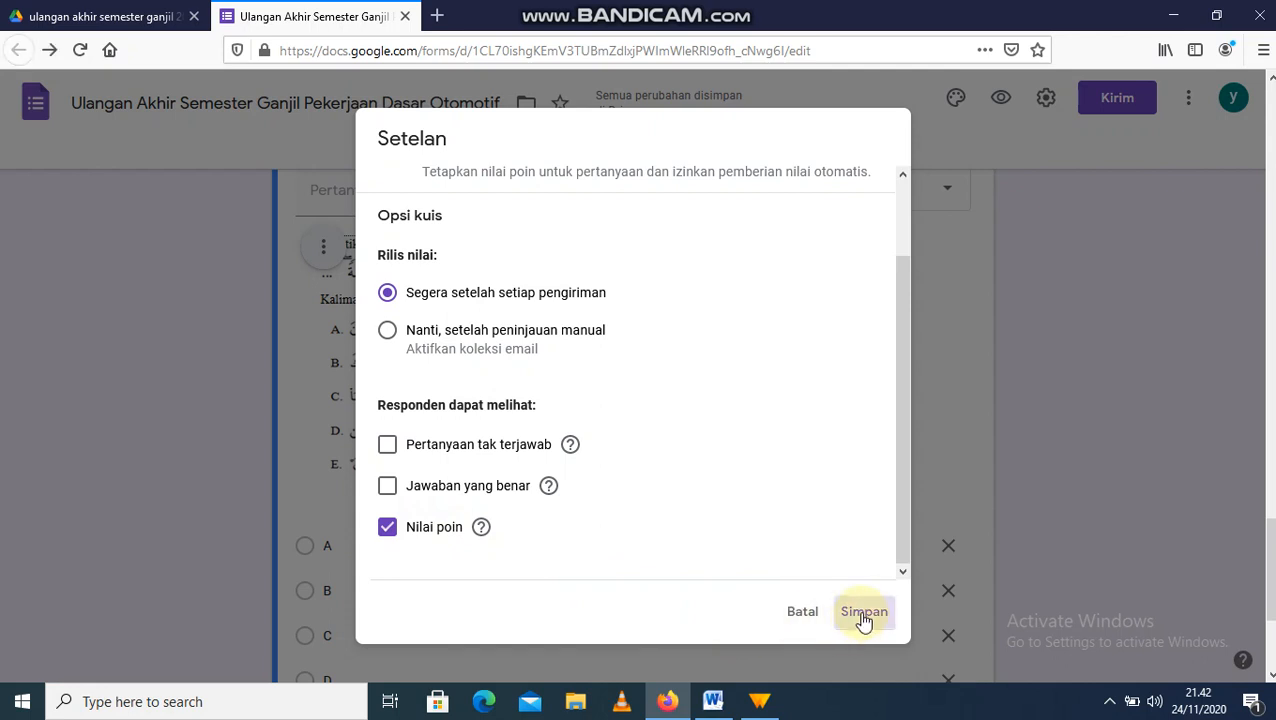
Step: Open the answer key for the first Rasul question and give it 5 points
left_click_drag(1271, 570, 1273, 280)
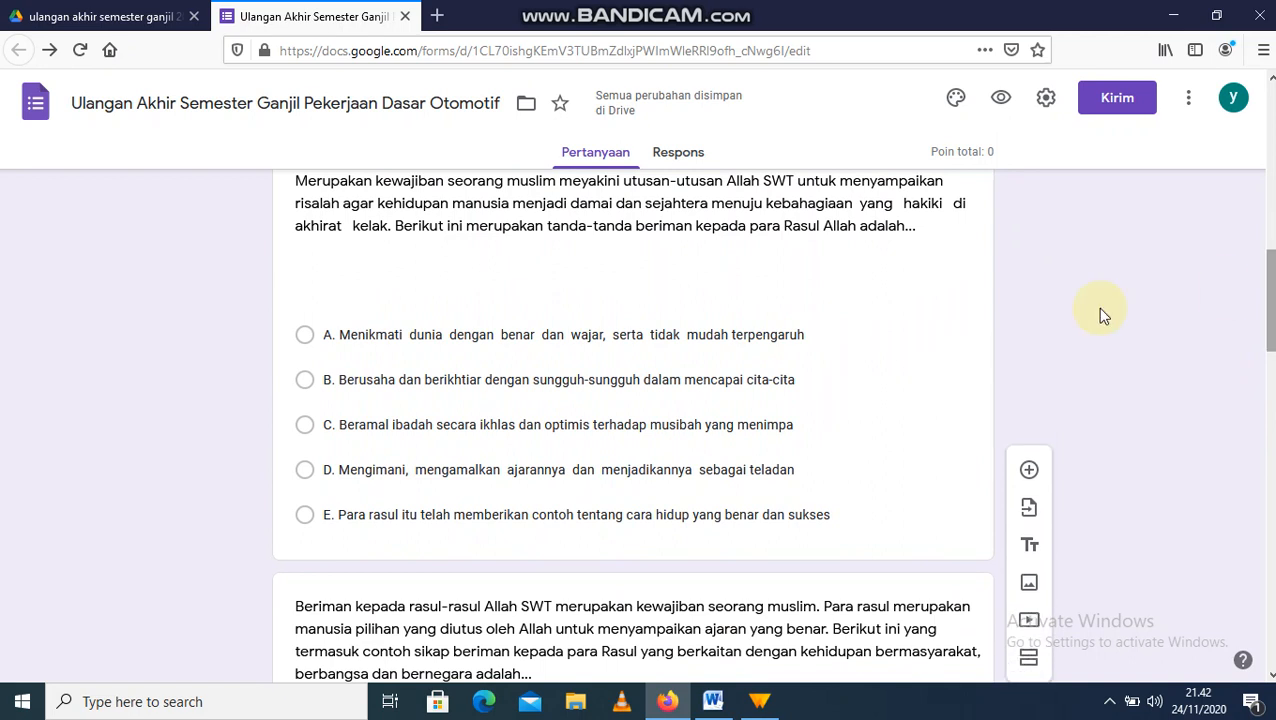
left_click(842, 364)
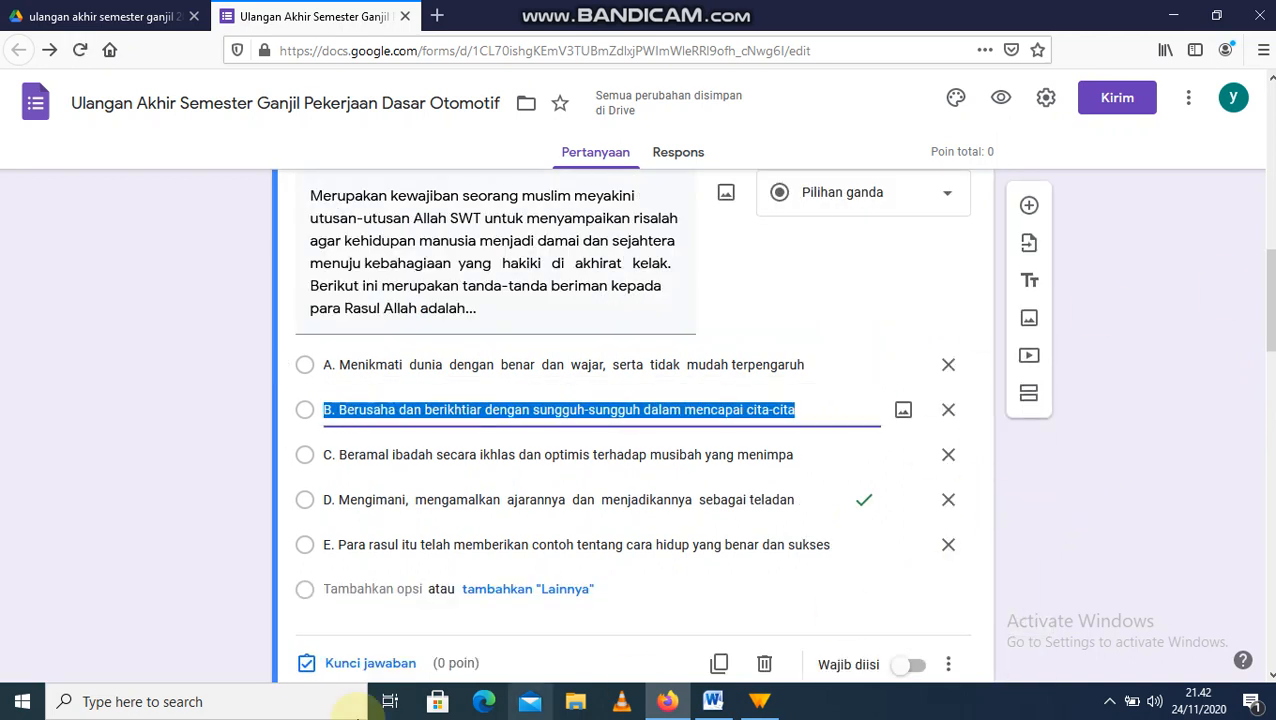
left_click(366, 665)
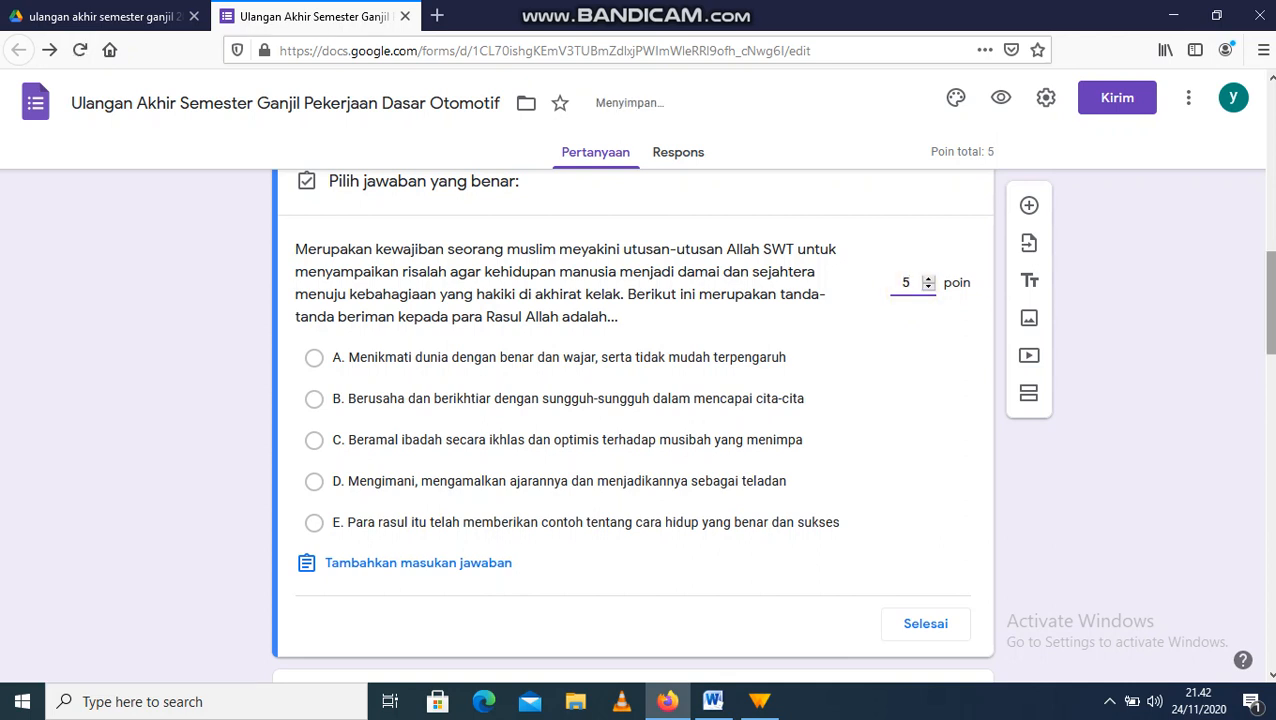
scroll(1268, 370, "down", 3)
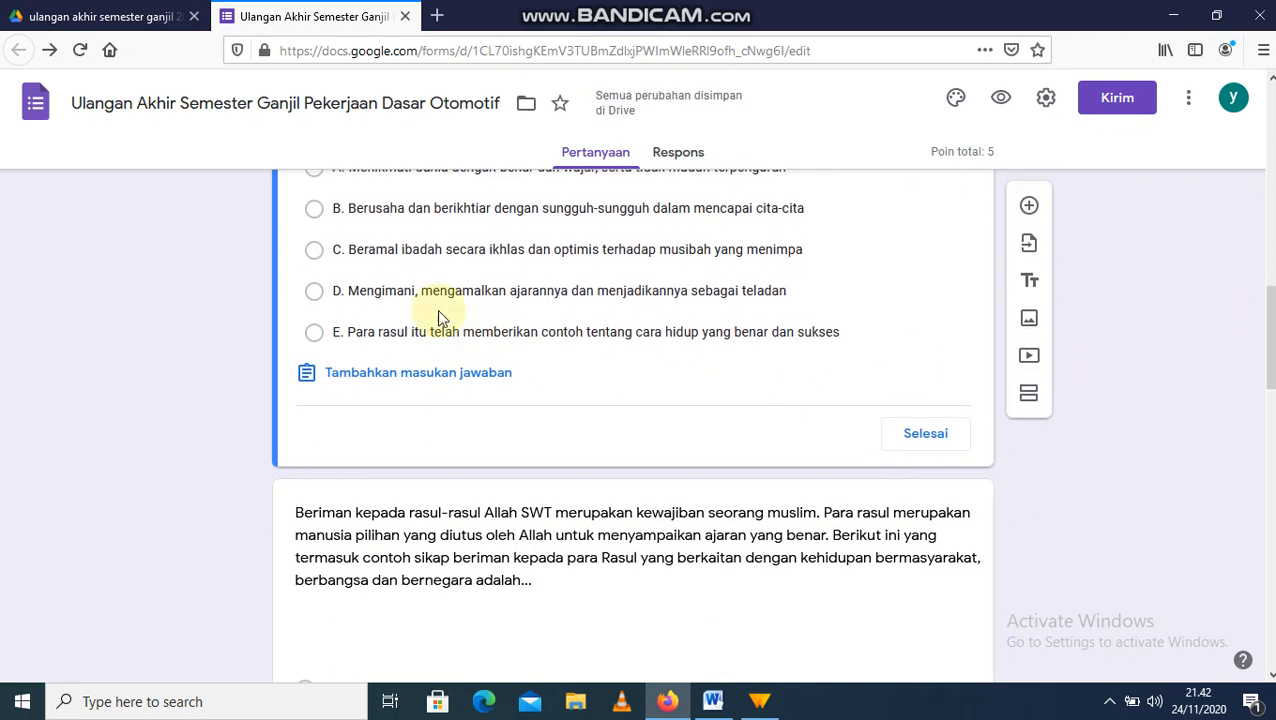
Step: Mark option C as correct for the first Rasul question and finish its answer key
left_click(313, 258)
left_click(929, 433)
left_click_drag(1270, 364, 1270, 428)
Step: Give the second Rasul question 5 points with option B, 'Meneladani segala perilaku para Rasul', correct
left_click(812, 552)
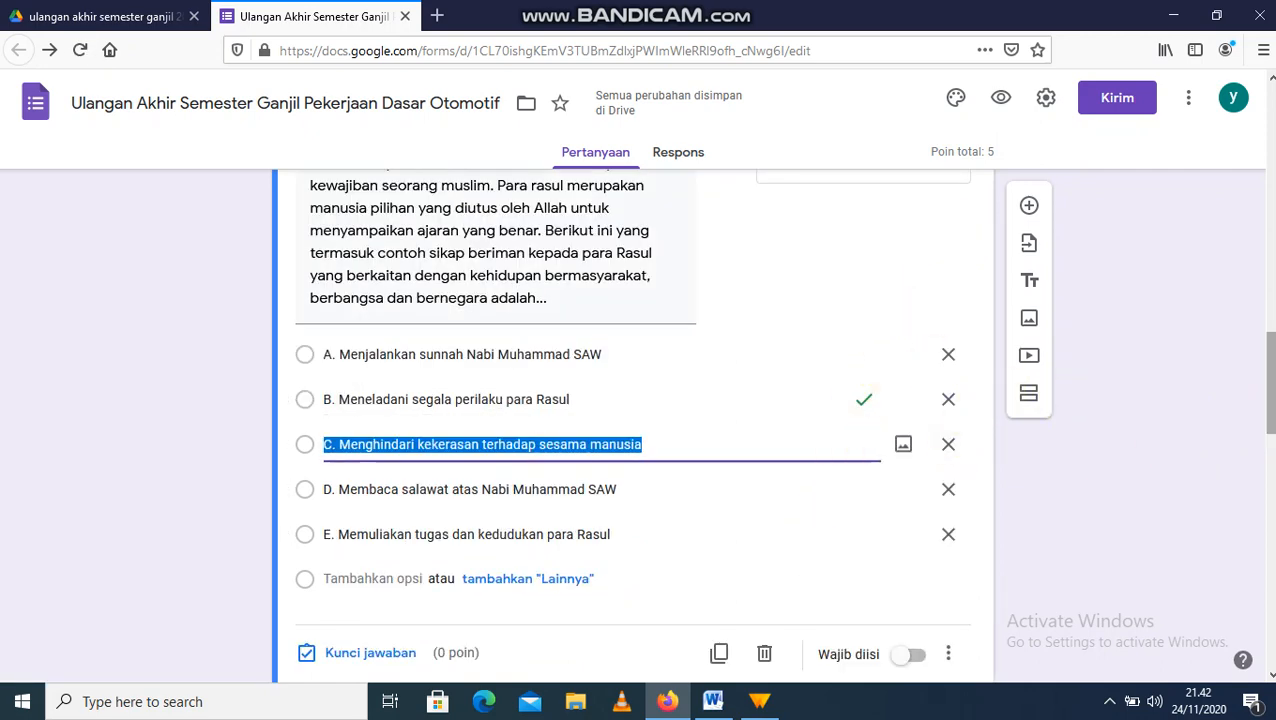
left_click_drag(1272, 388, 1258, 425)
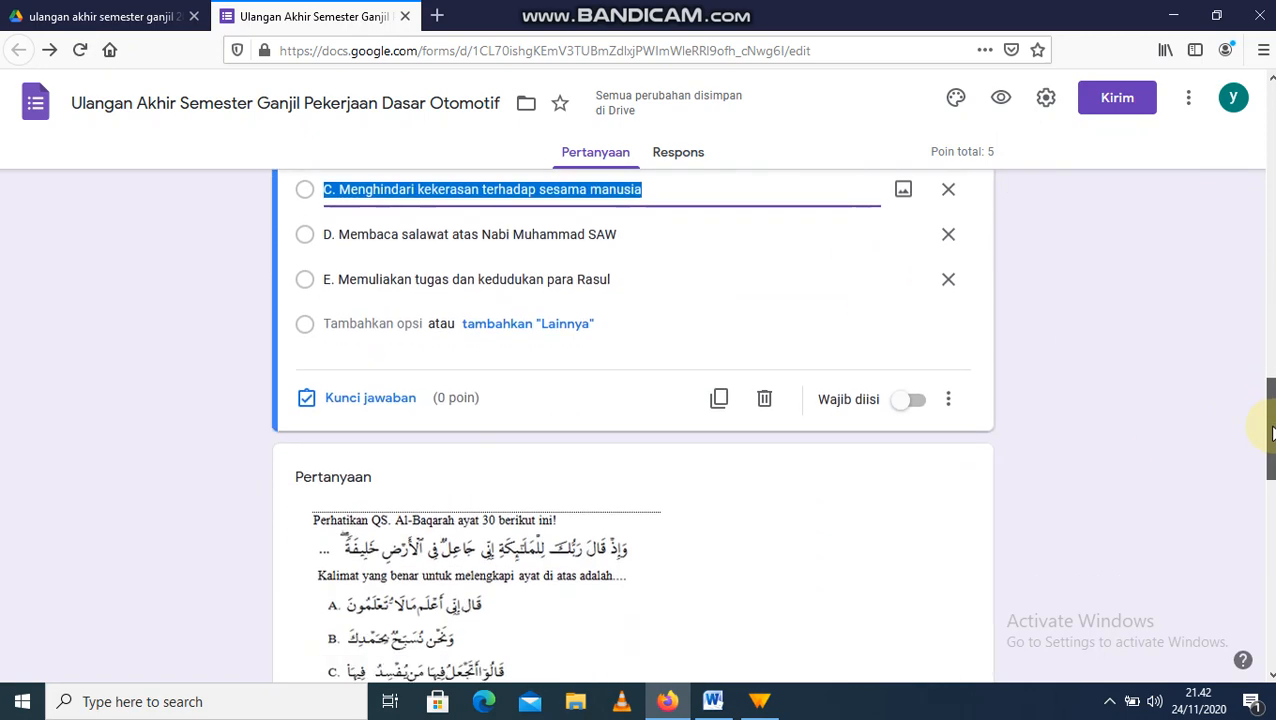
left_click(368, 398)
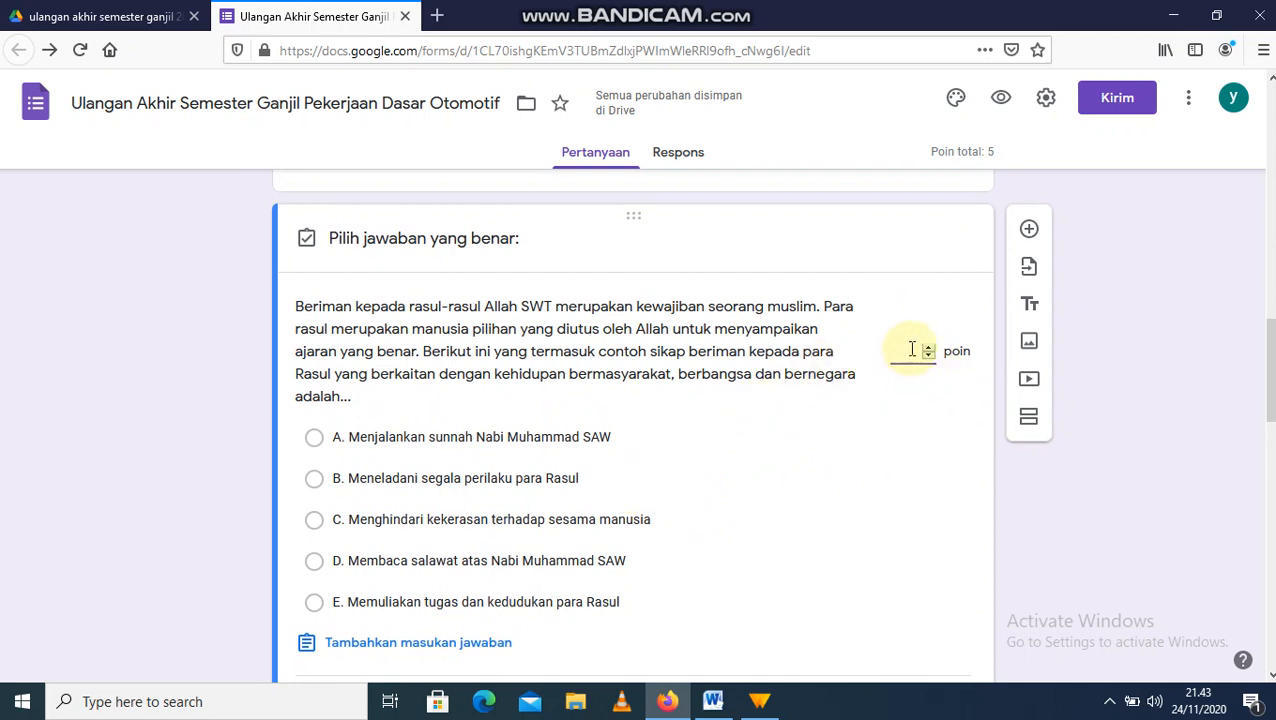
left_click(397, 486)
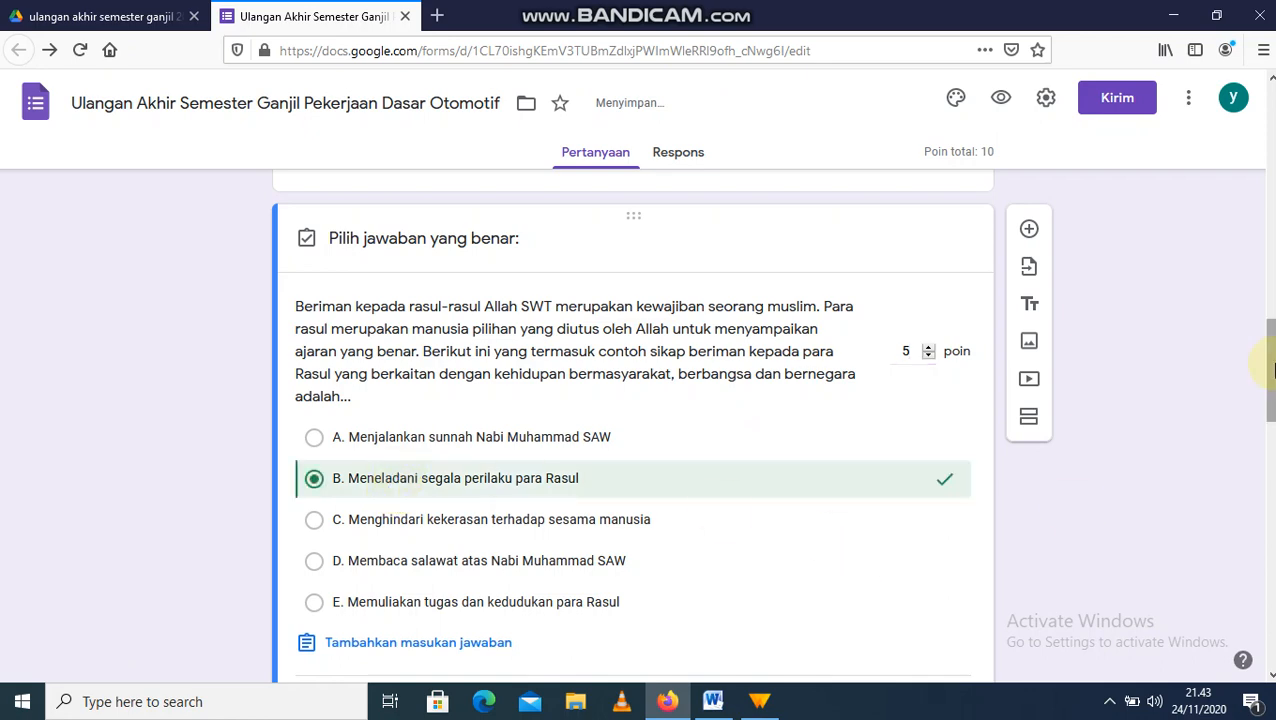
scroll(910, 300, "down", 5)
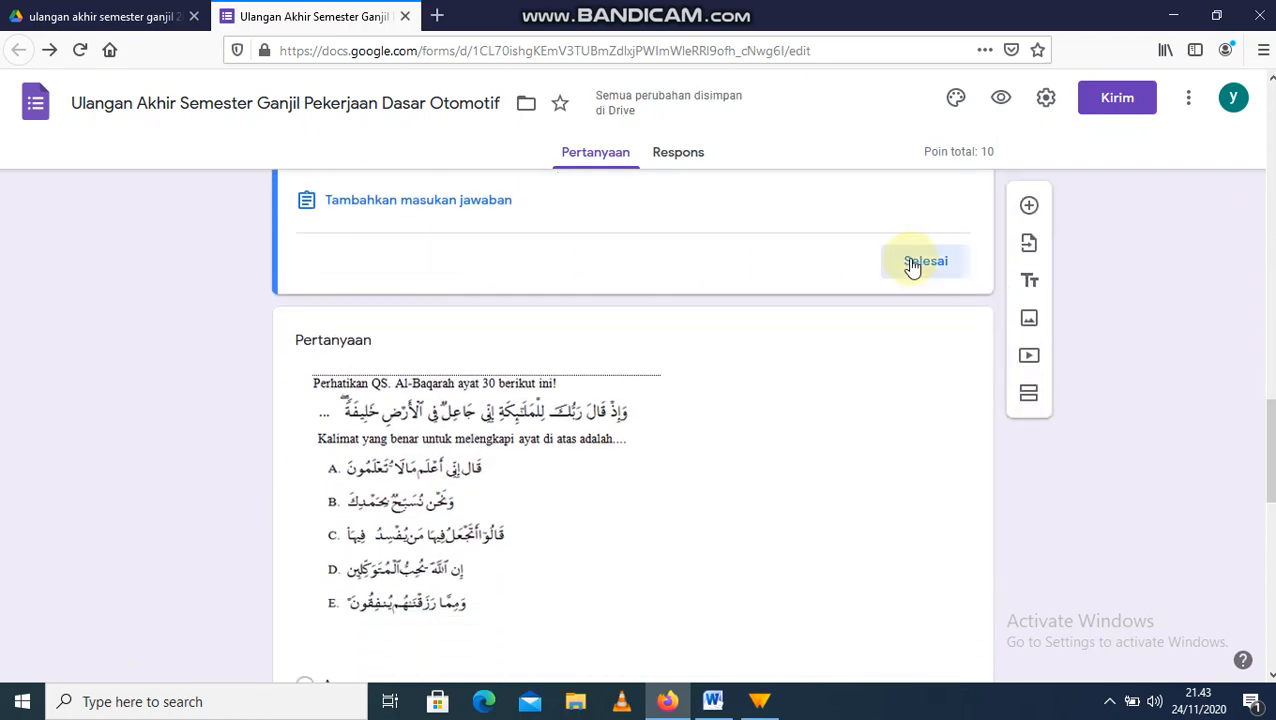
left_click(910, 262)
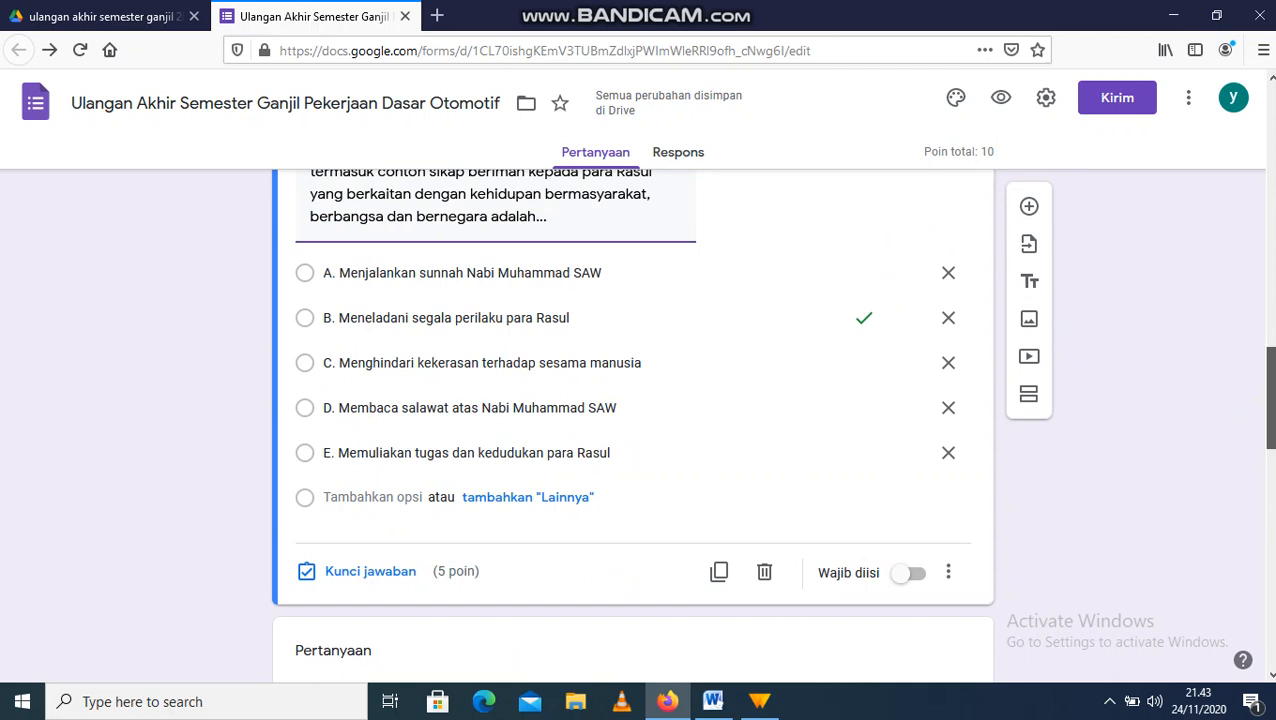
scroll(632, 420, "down", 5)
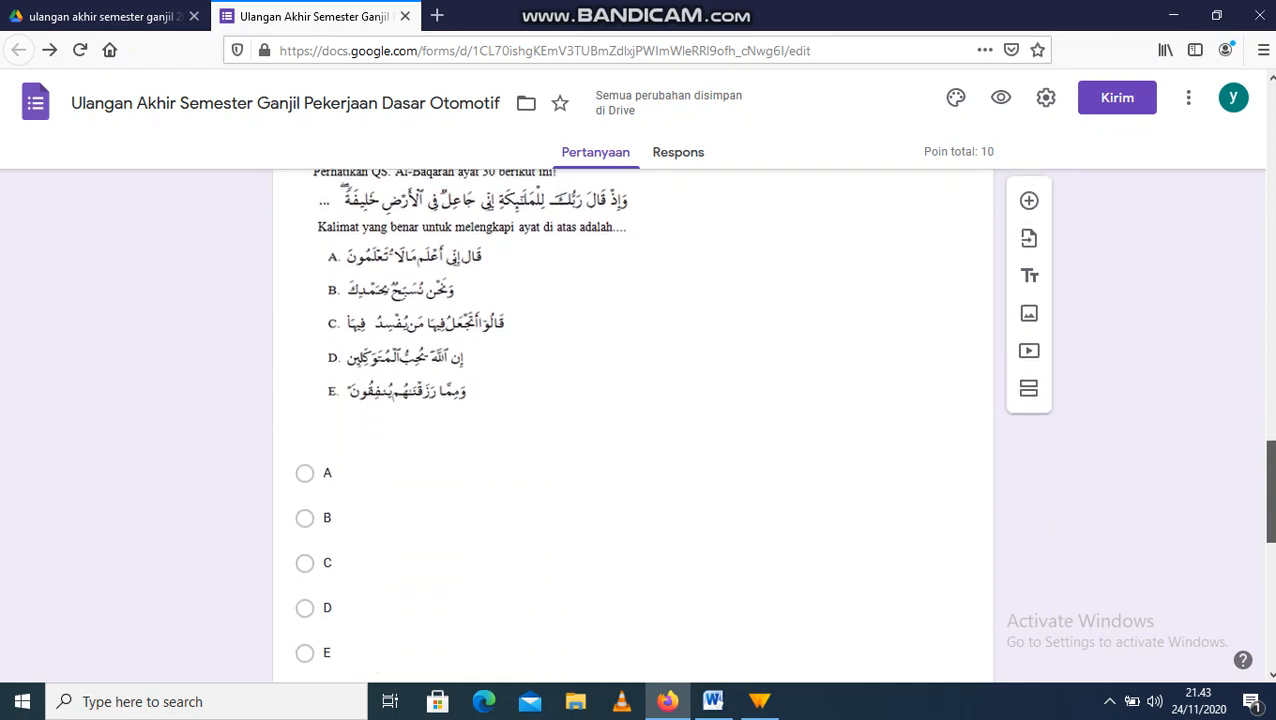
Step: Give the first Al-Baqarah ayat 30 image question 5 points with option C as correct
left_click(755, 453)
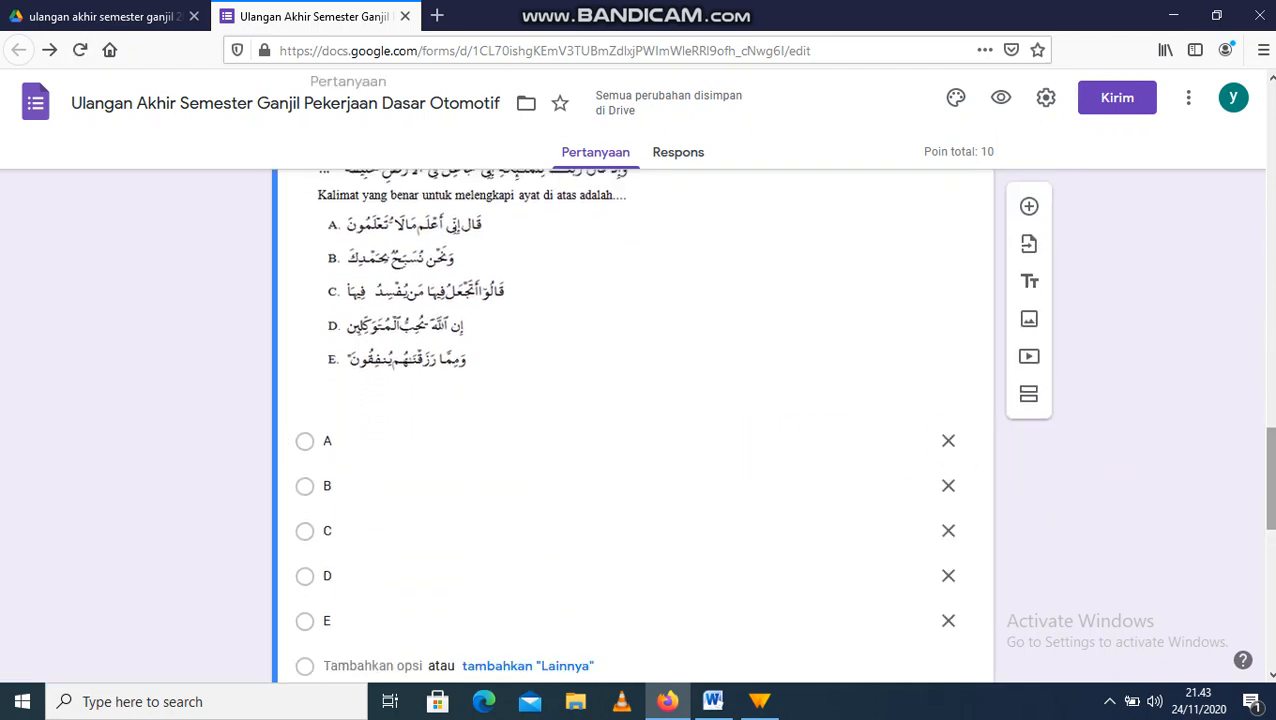
scroll(356, 676, "down", 3)
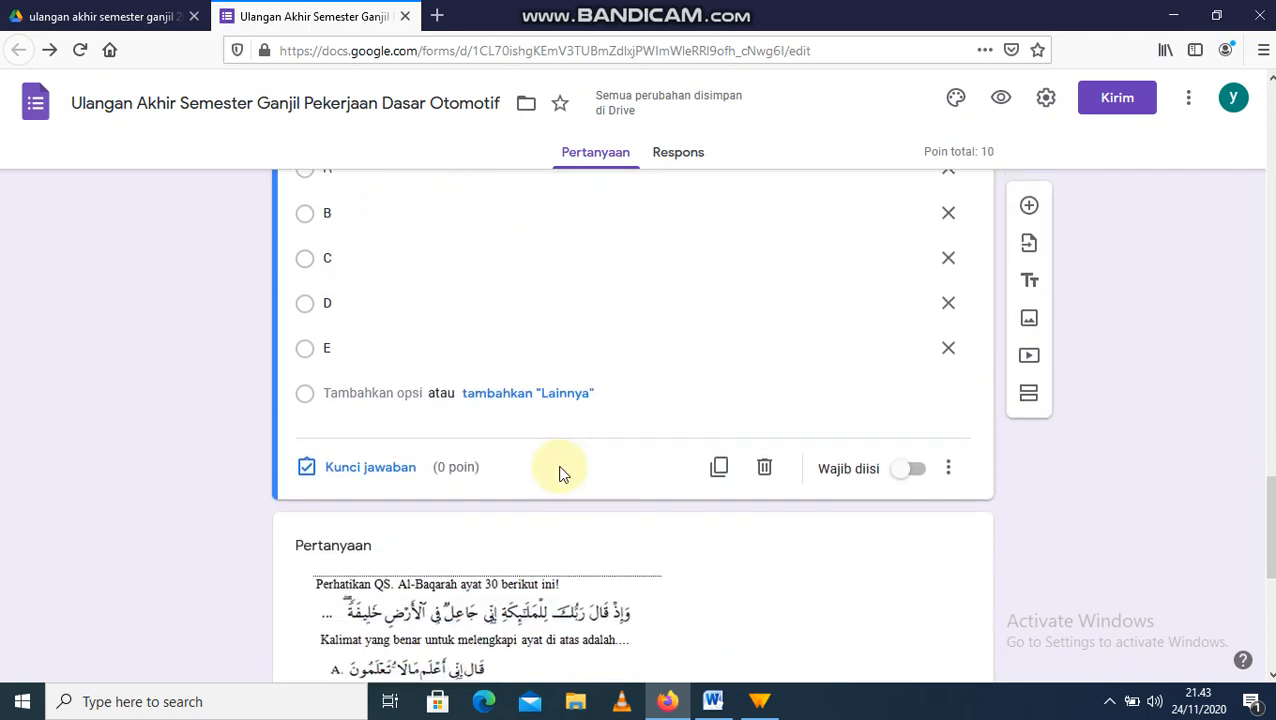
left_click(366, 469)
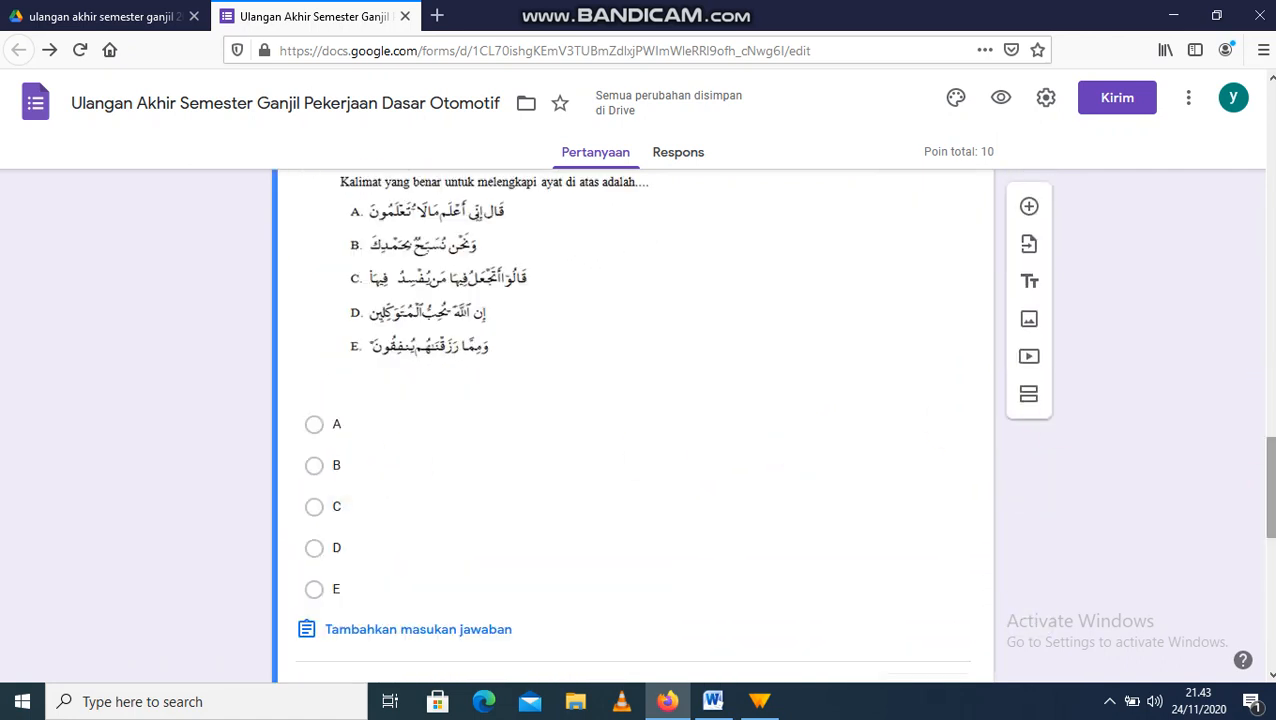
left_click_drag(1271, 488, 1271, 453)
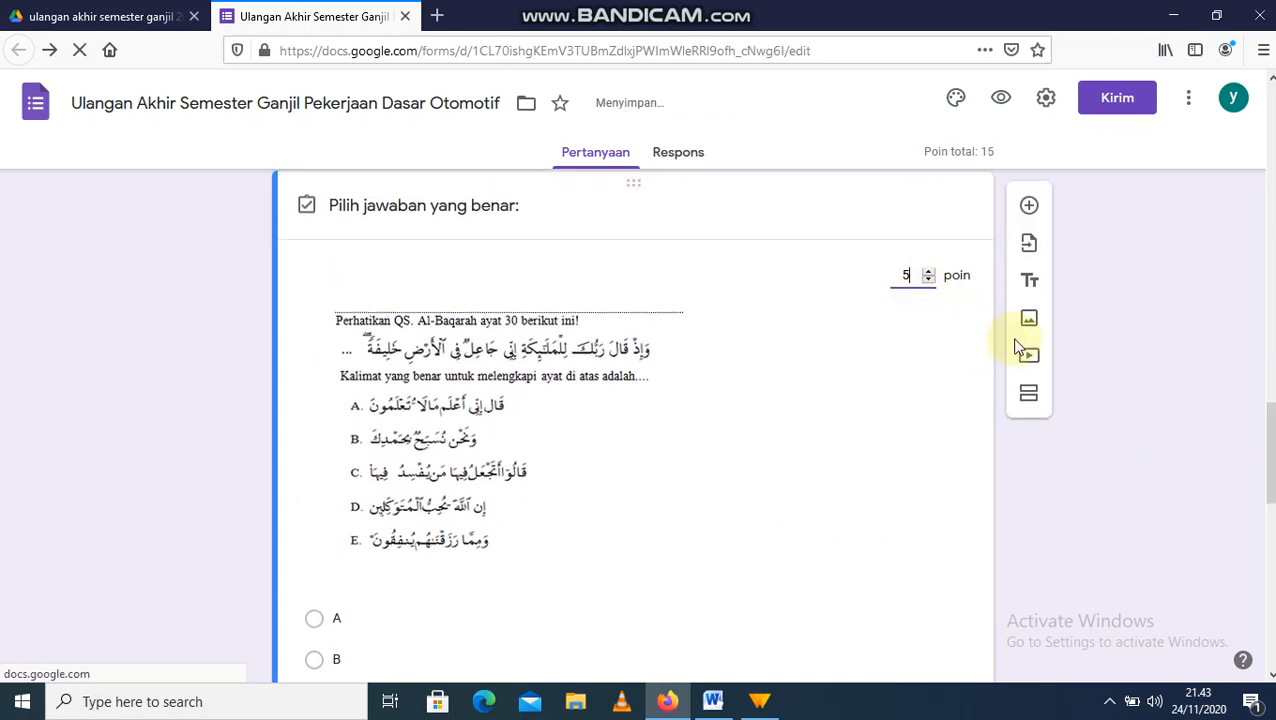
scroll(985, 345, "down", 3)
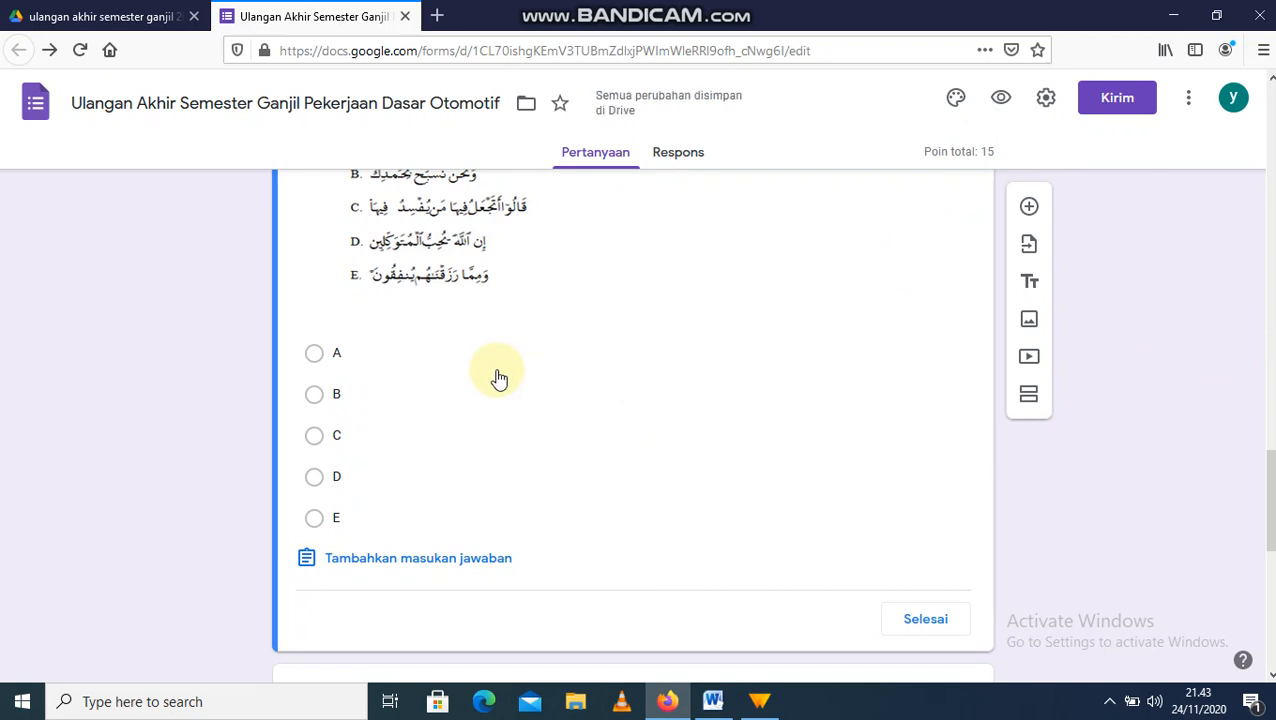
left_click(313, 437)
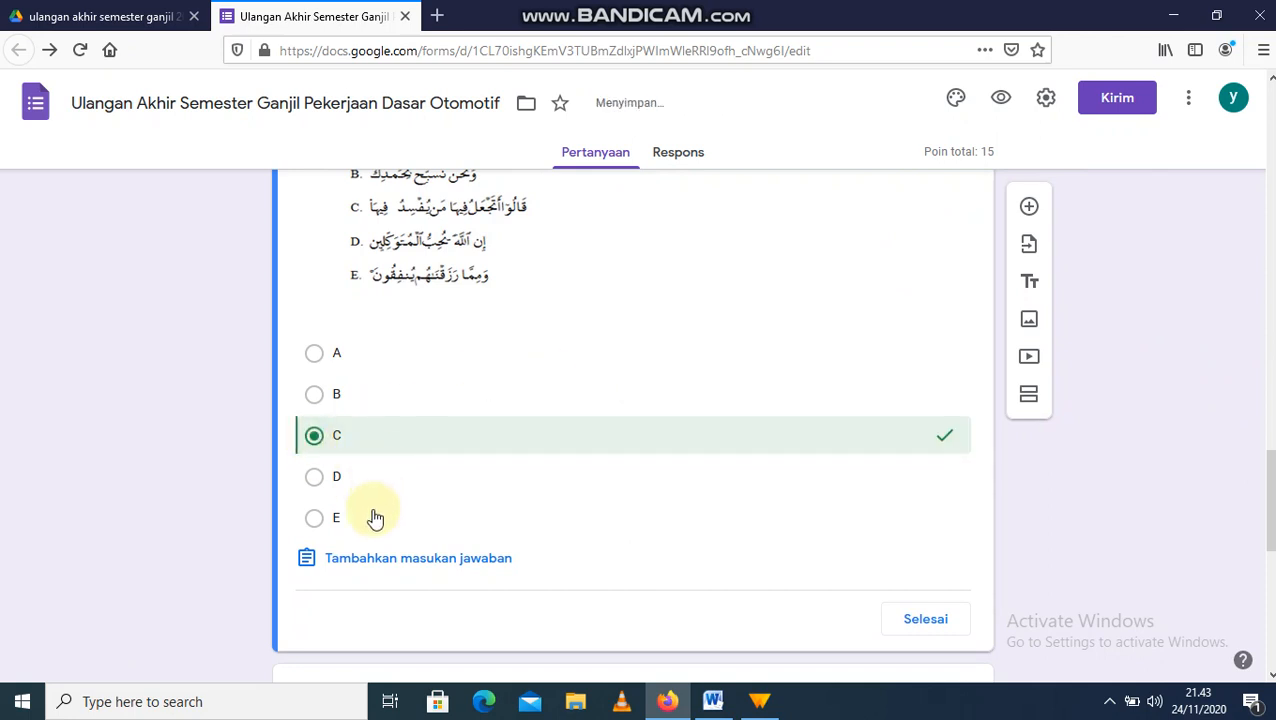
left_click(938, 630)
left_click_drag(1271, 477, 1271, 611)
Step: Give the second Al-Baqarah image question 5 points with option A correct, totalling 20
left_click(530, 521)
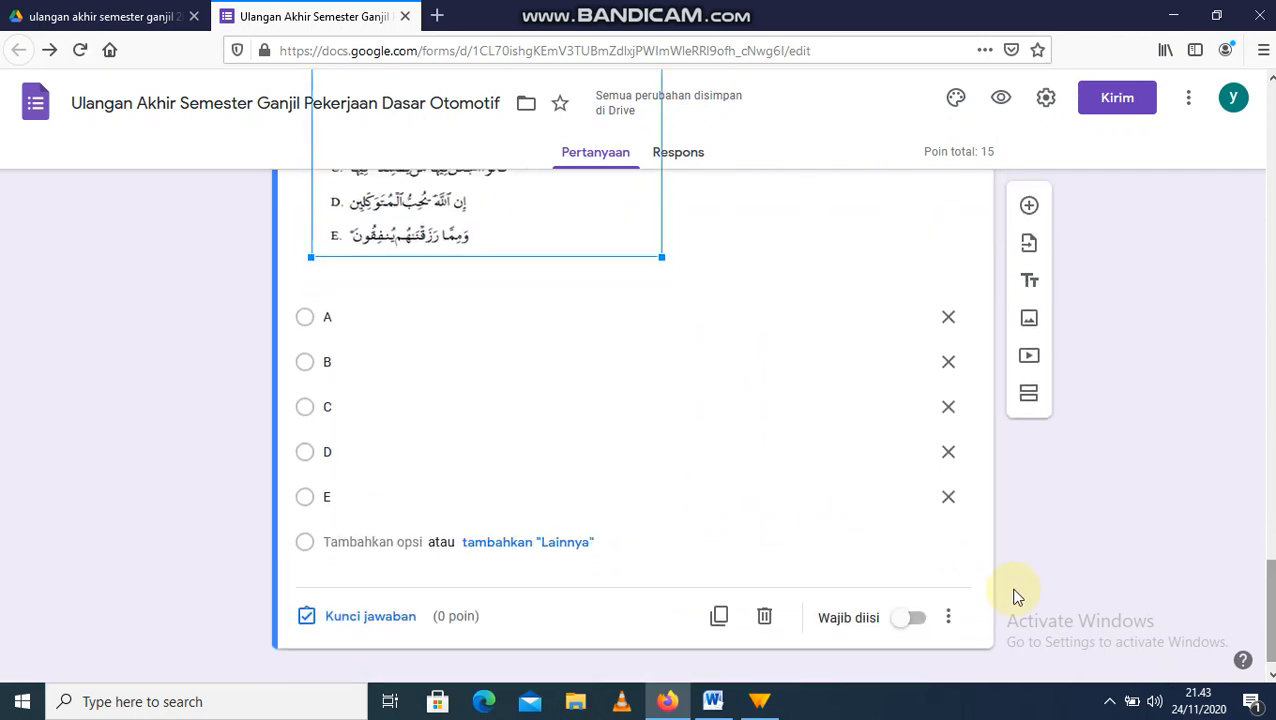
left_click(350, 621)
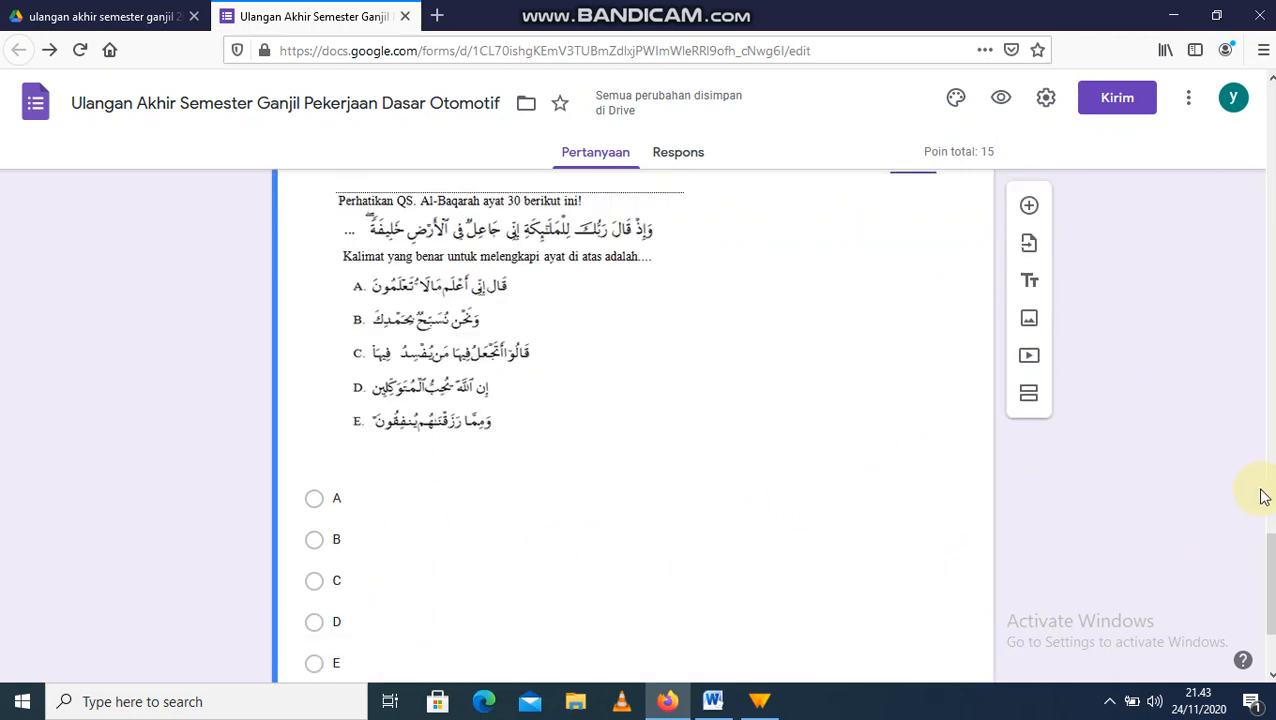
left_click_drag(1271, 561, 1271, 533)
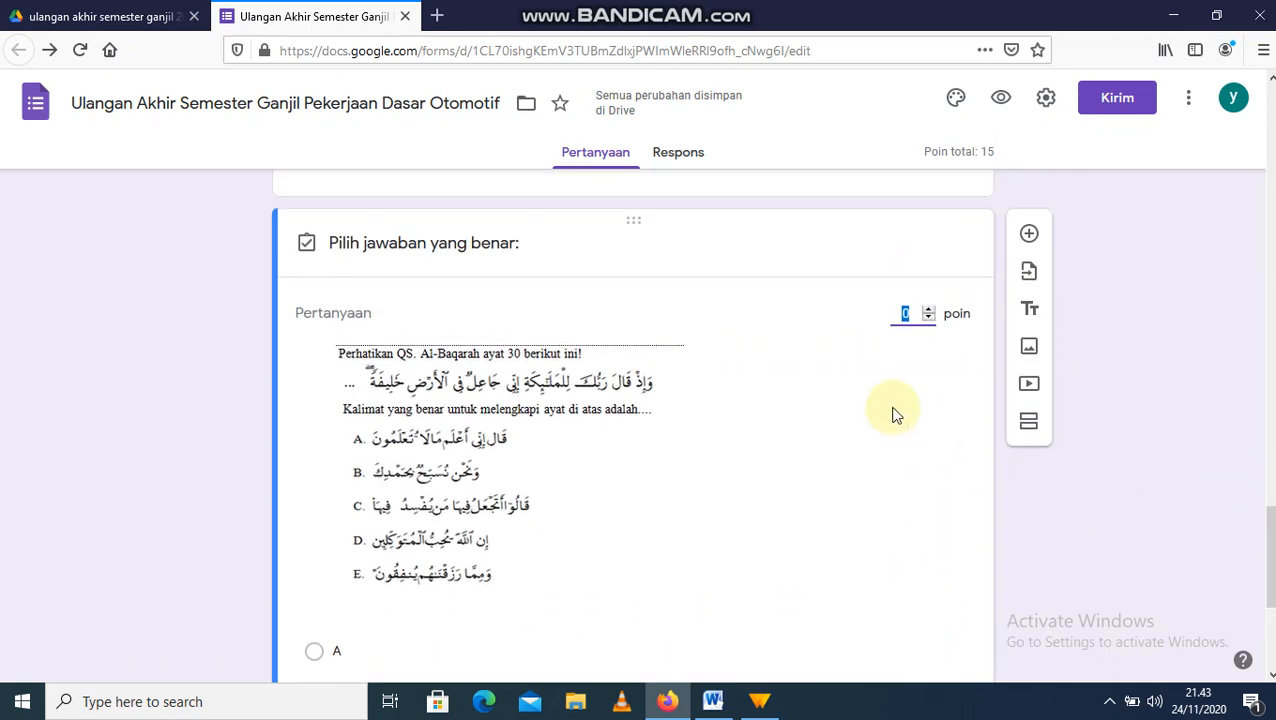
left_click_drag(1271, 554, 1271, 612)
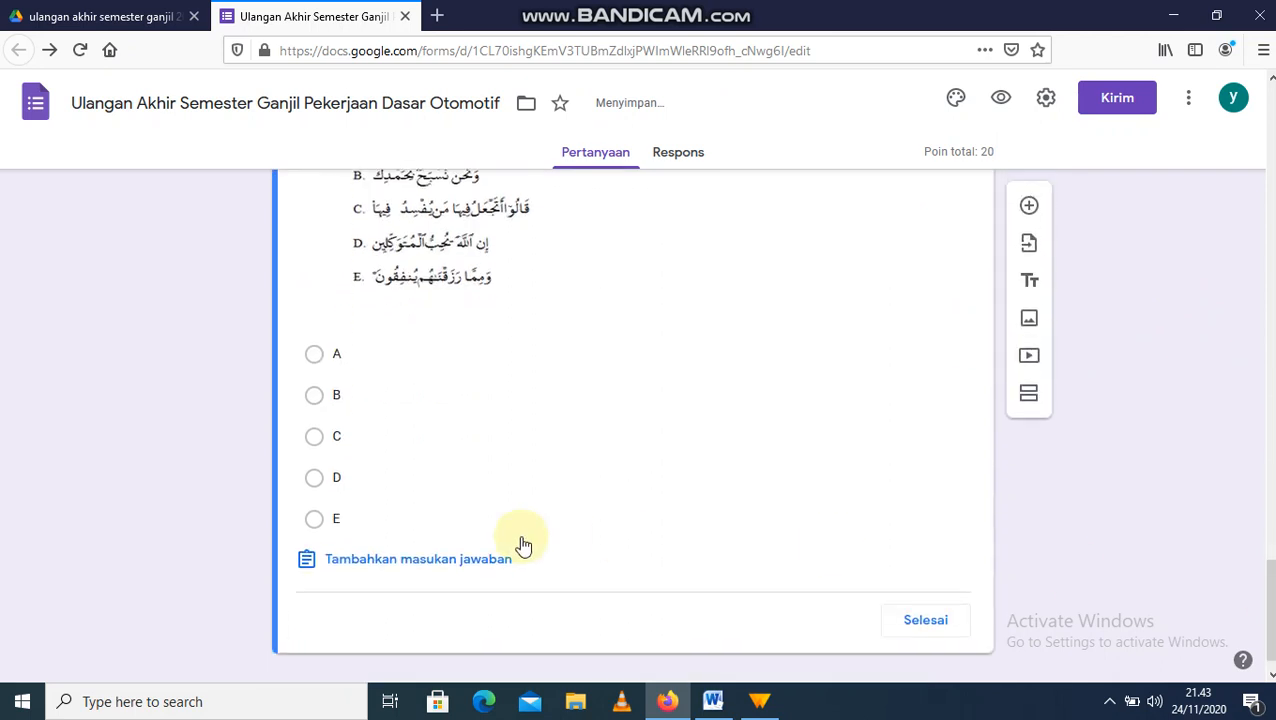
left_click(315, 357)
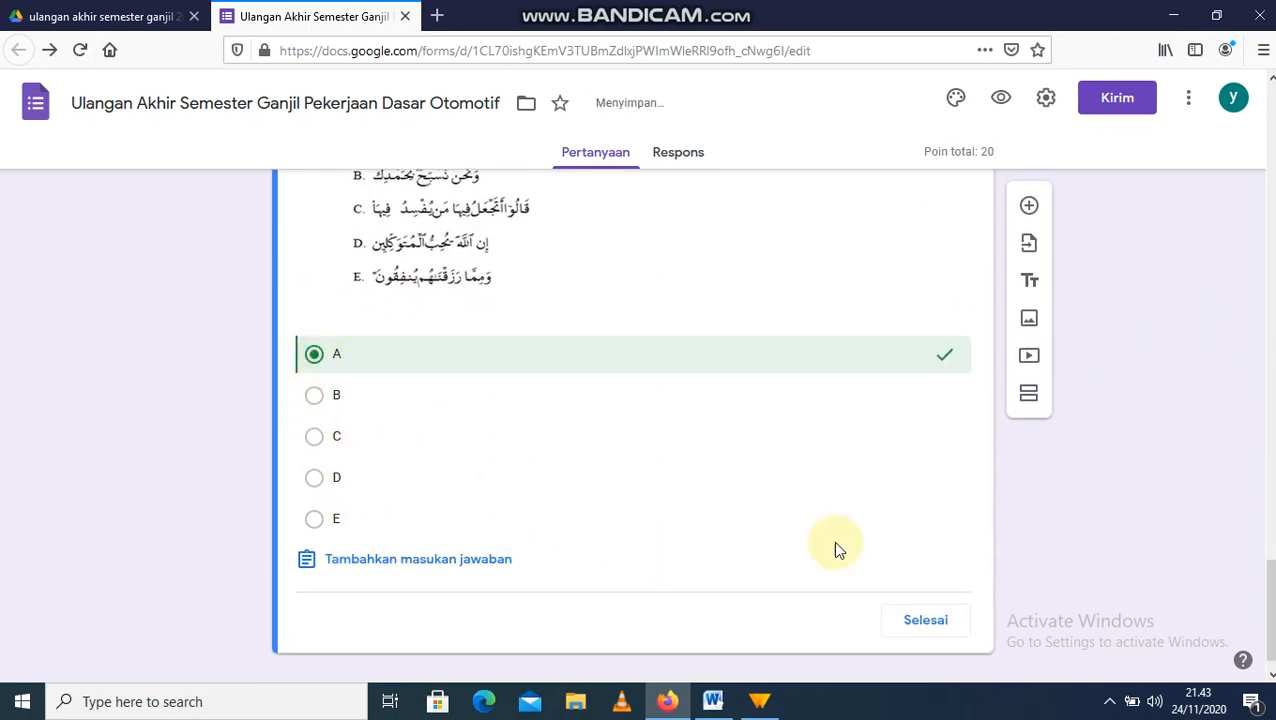
left_click(925, 621)
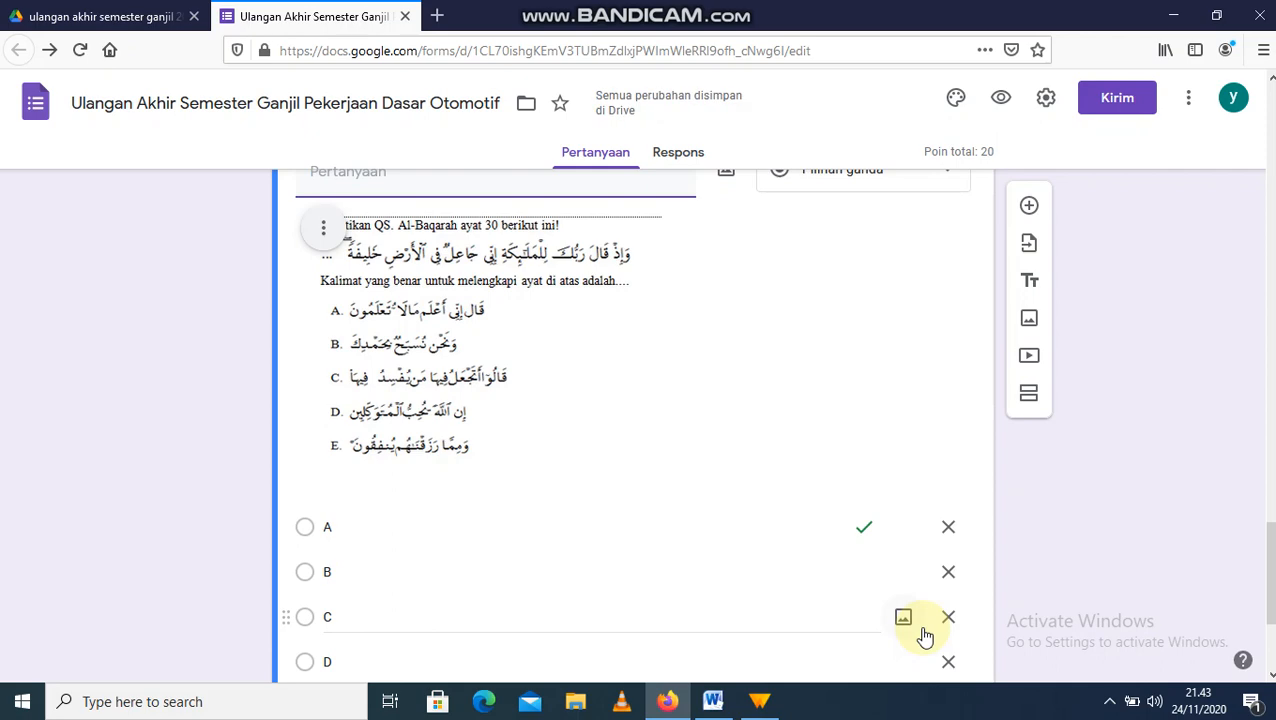
left_click_drag(1271, 600, 1262, 233)
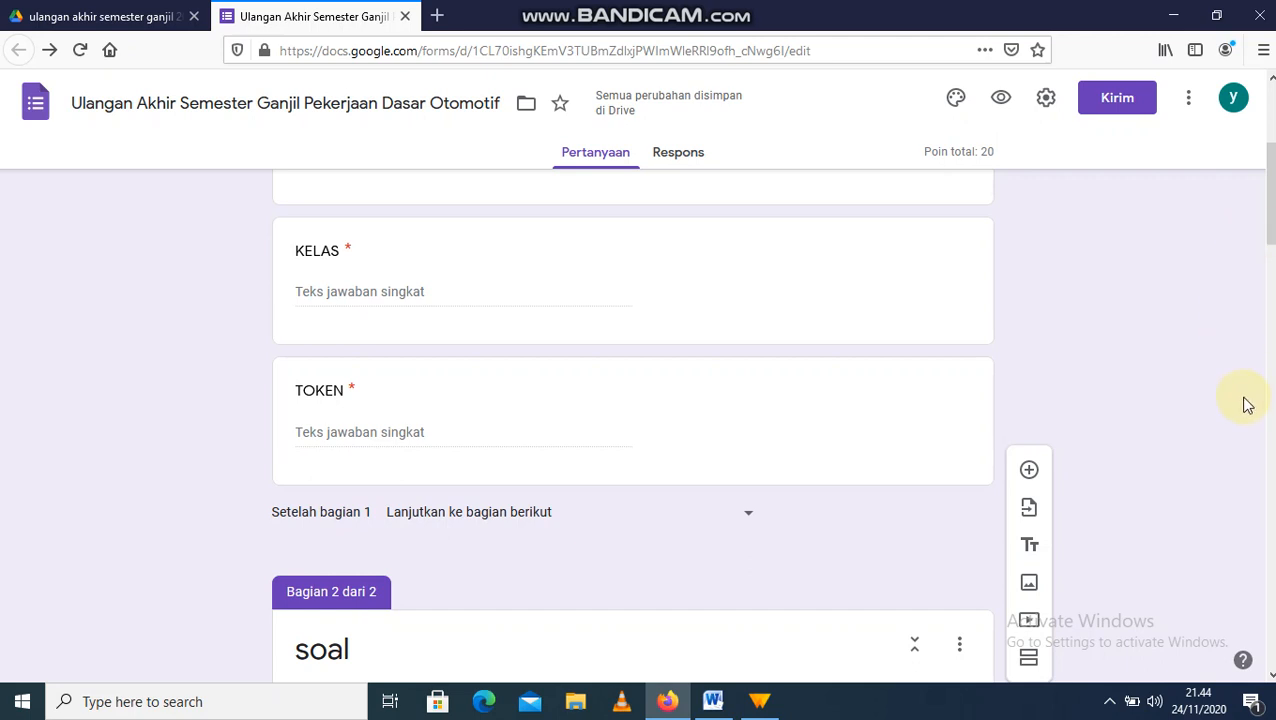
left_click(1110, 701)
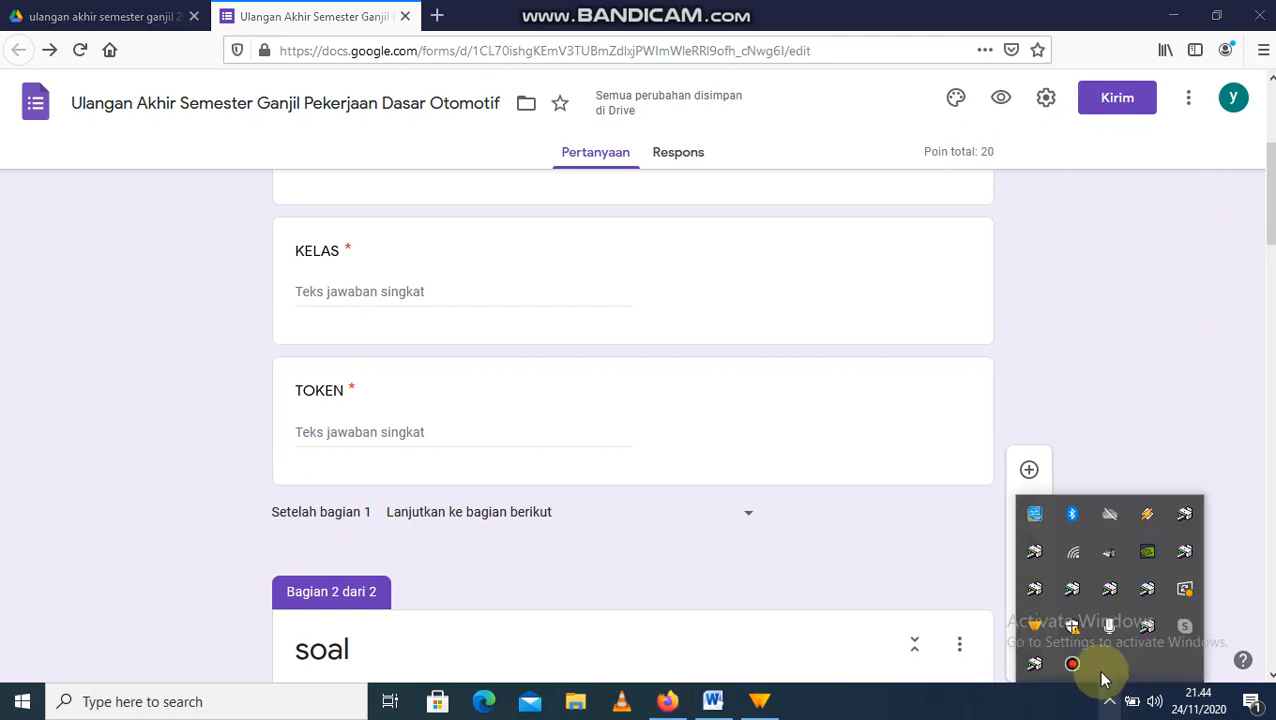
left_click(1072, 664)
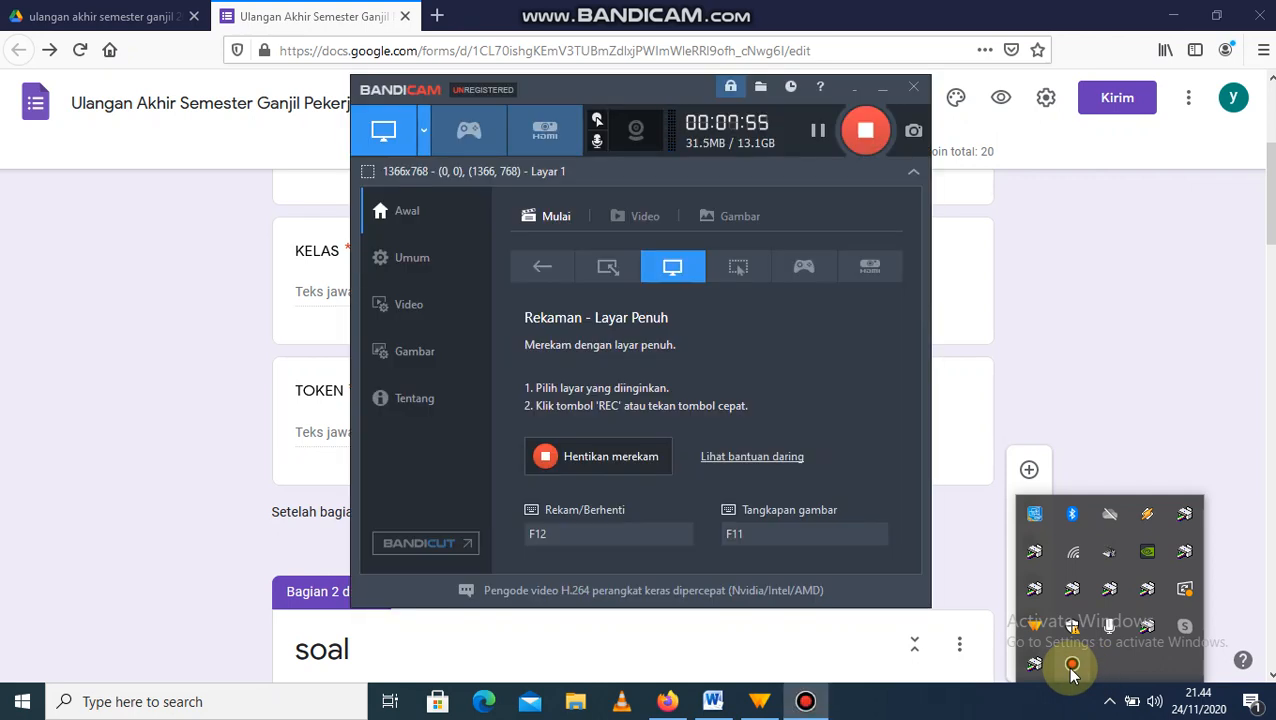
left_click(856, 92)
left_click(1120, 354)
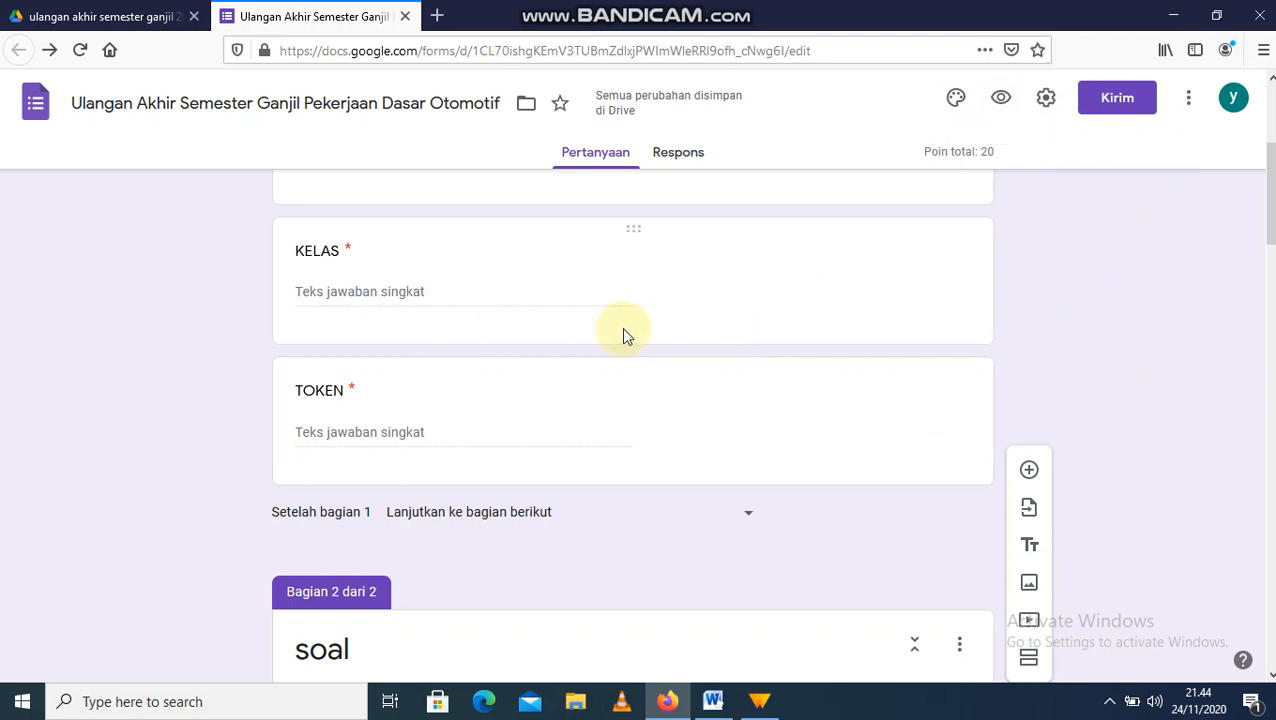
Step: Open the quiz preview in a new tab as a respondent
left_click(1001, 104)
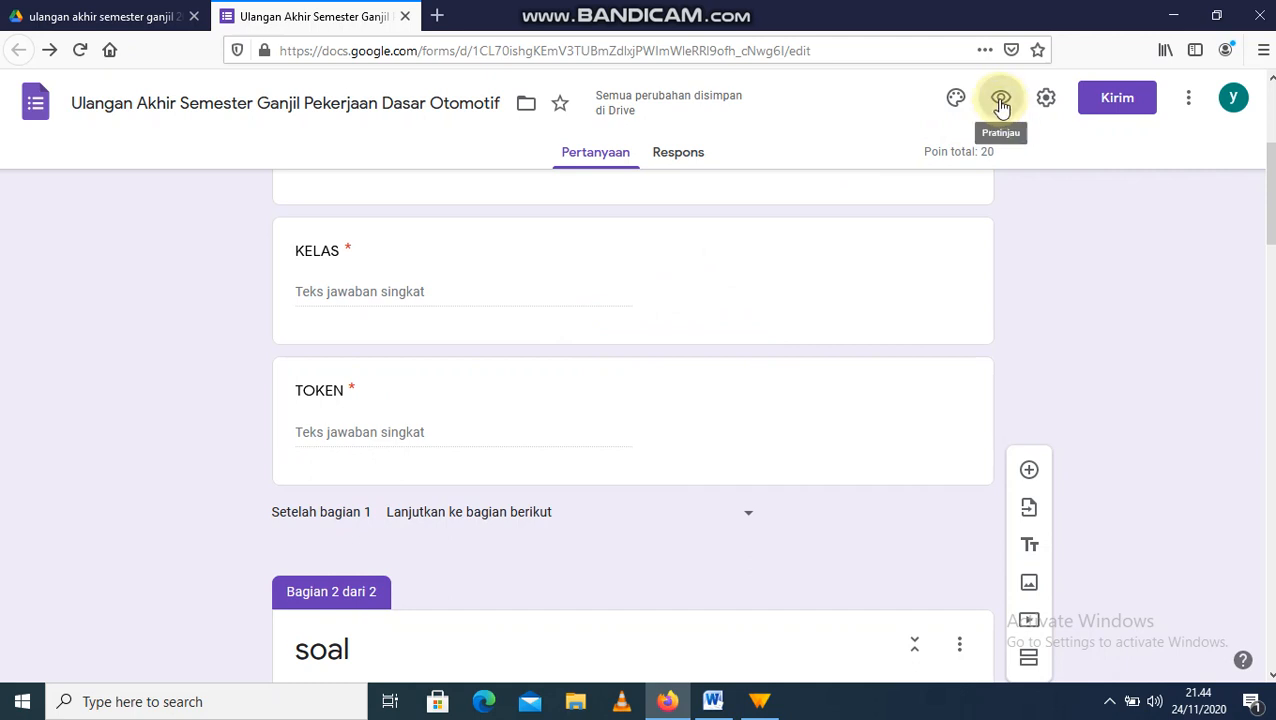
left_click(1001, 104)
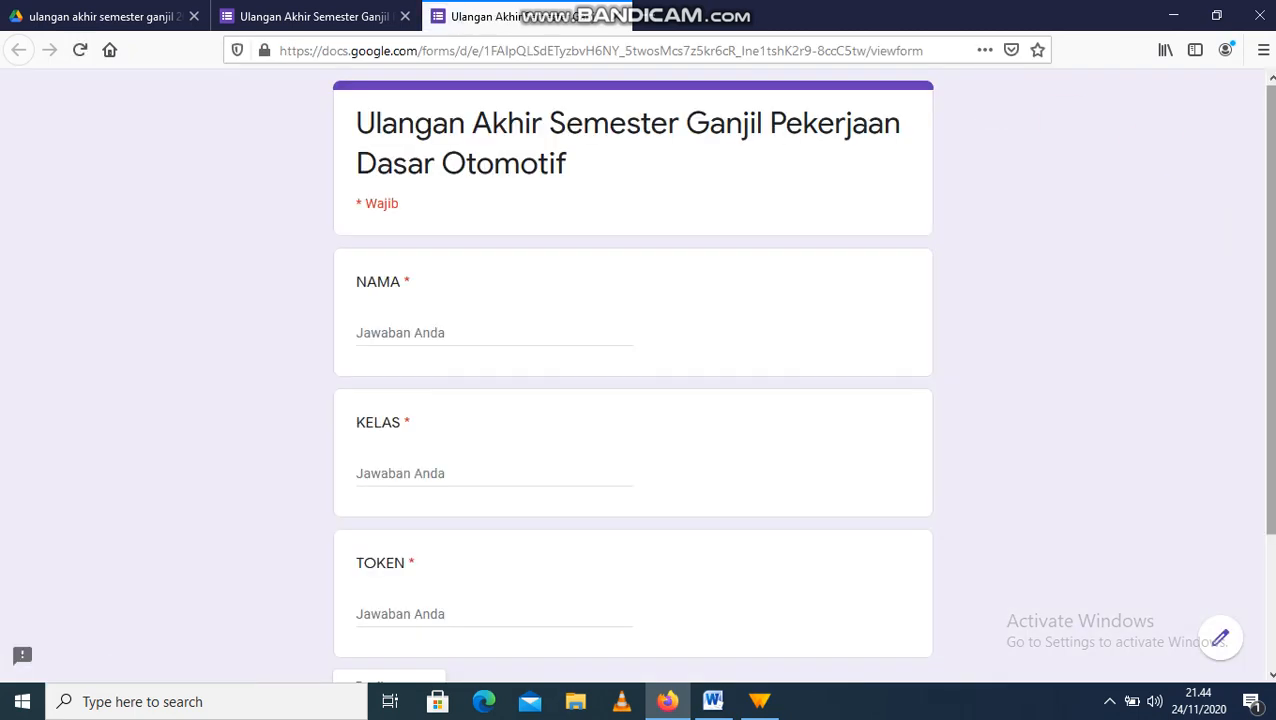
scroll(1262, 240, "down", 3)
scroll(1255, 233, "up", 3)
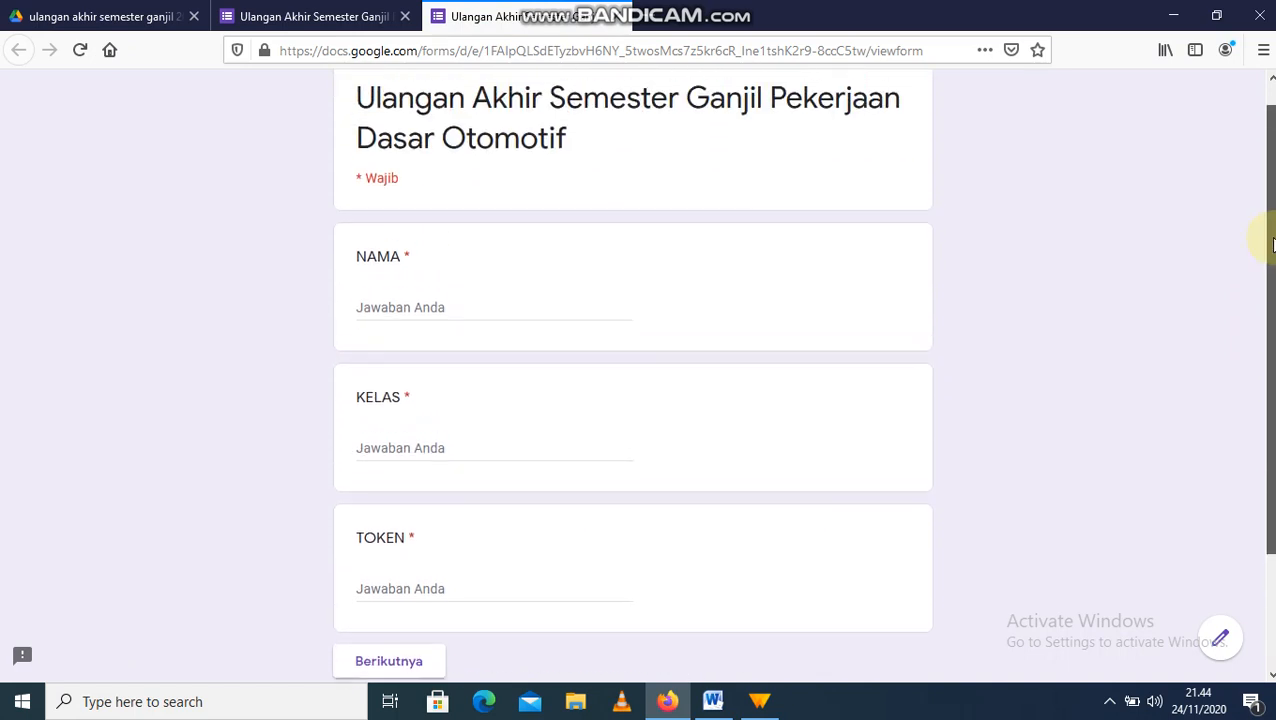
Step: Enter a sample name, class 'X tkr' and a token, then go to the next section
left_click(398, 327)
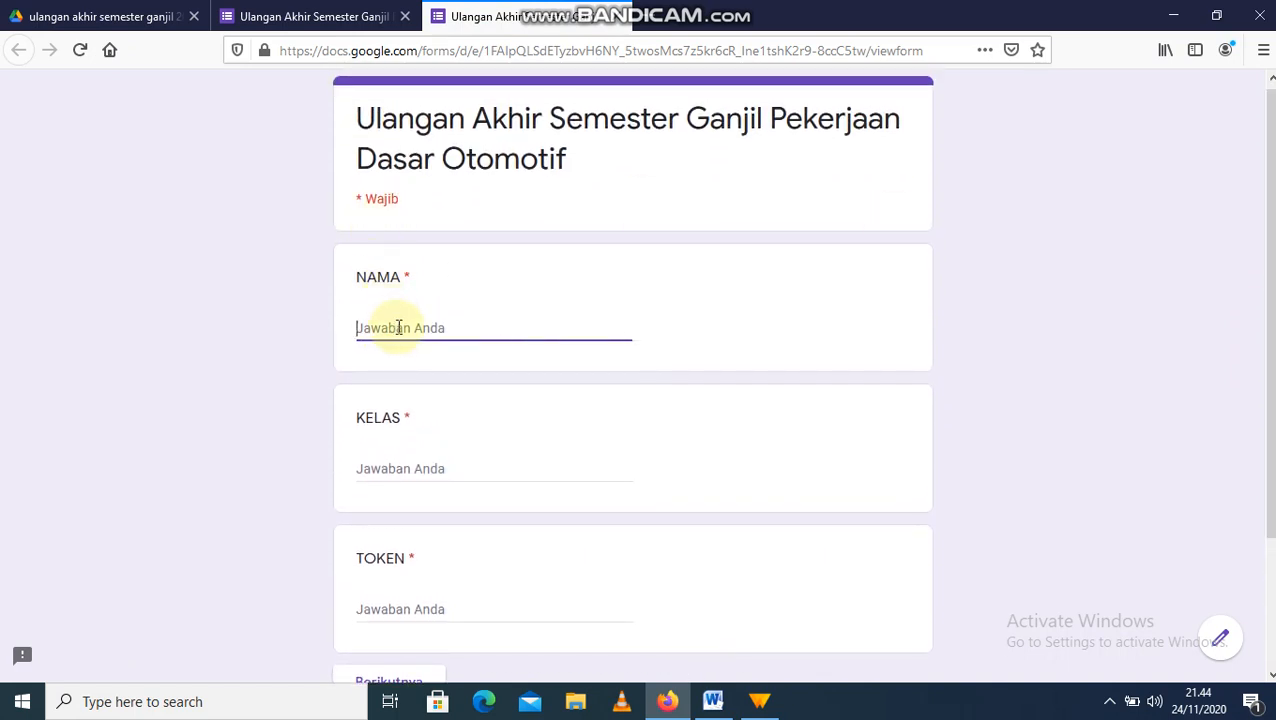
type("anu")
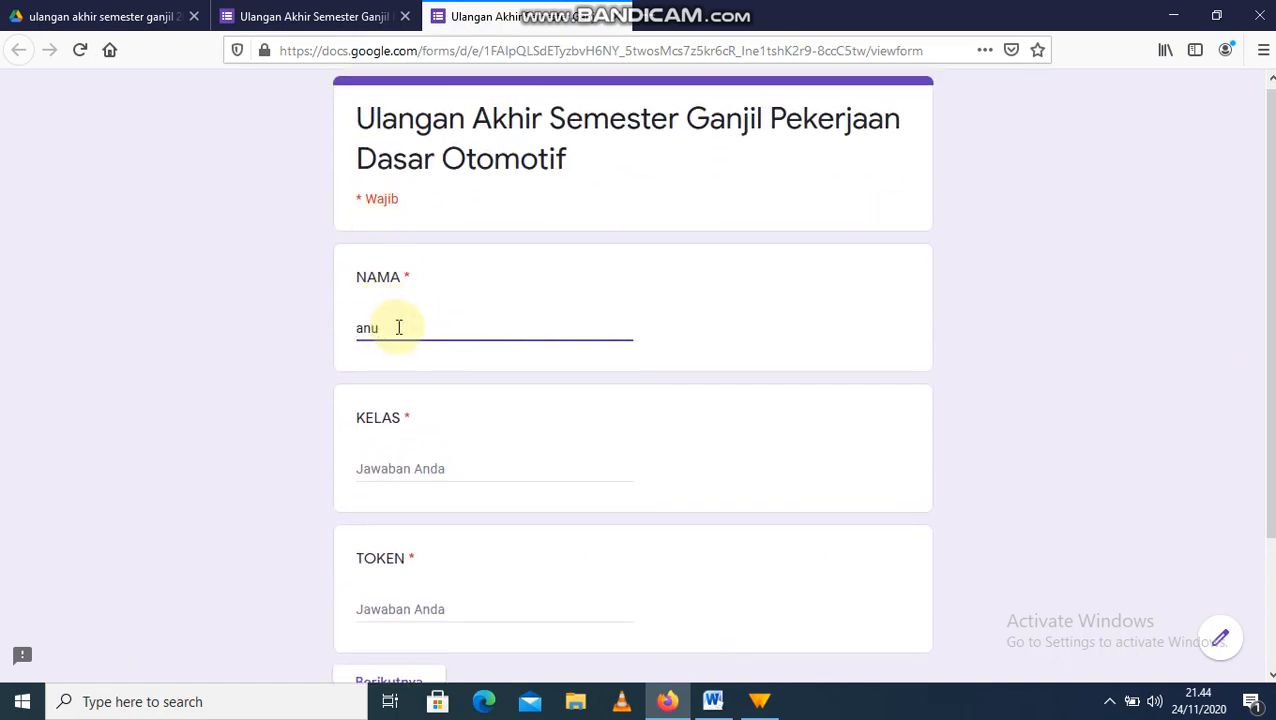
left_click(405, 469)
type("X")
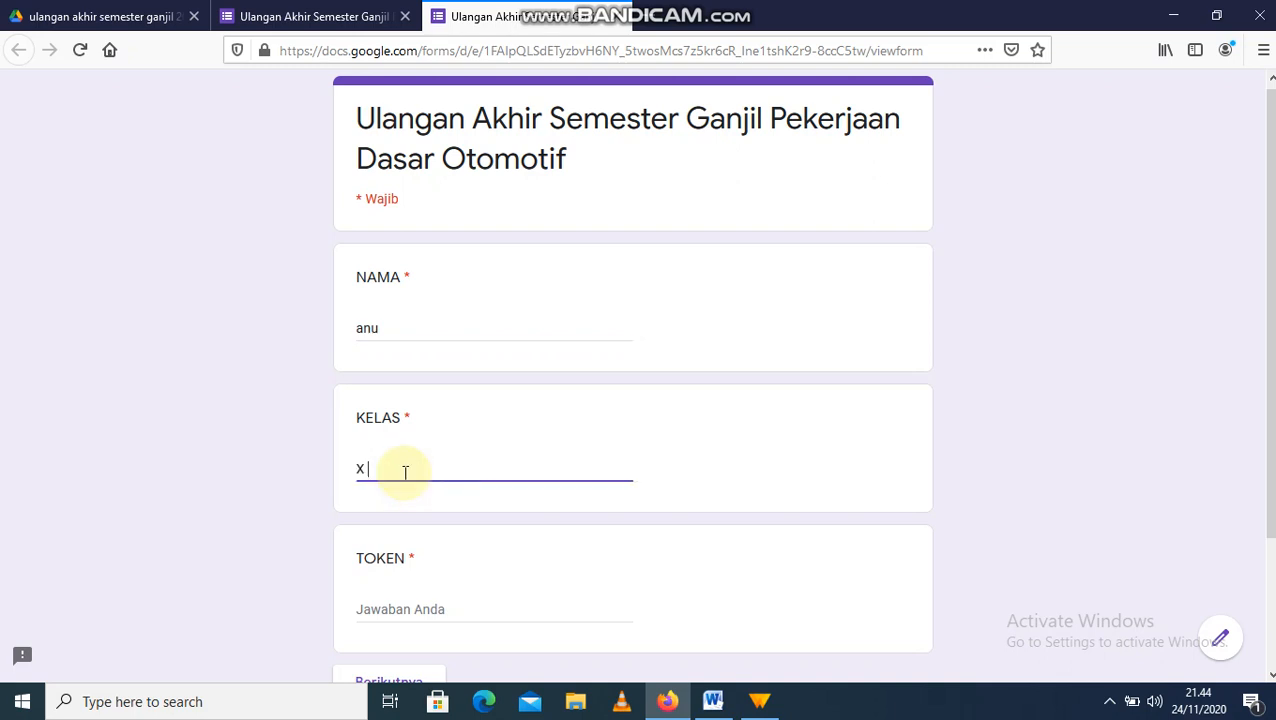
type(" tkr")
scroll(1265, 545, "down", 2)
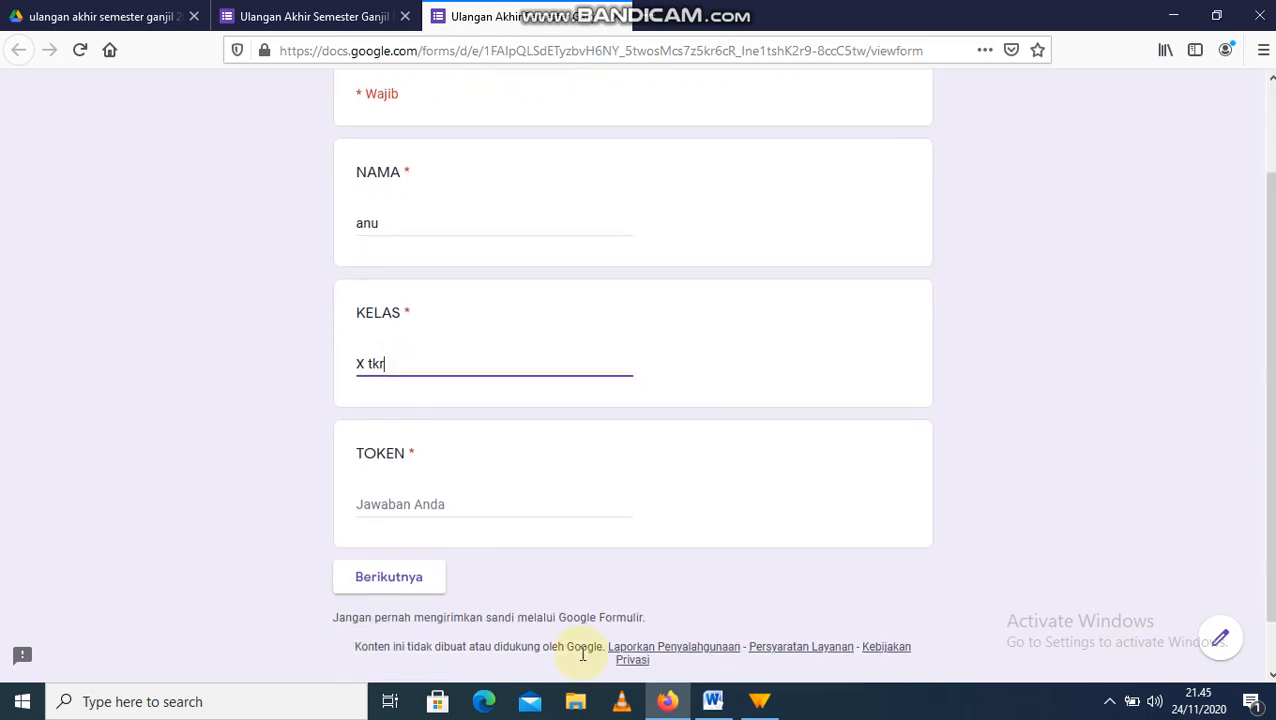
left_click(475, 500)
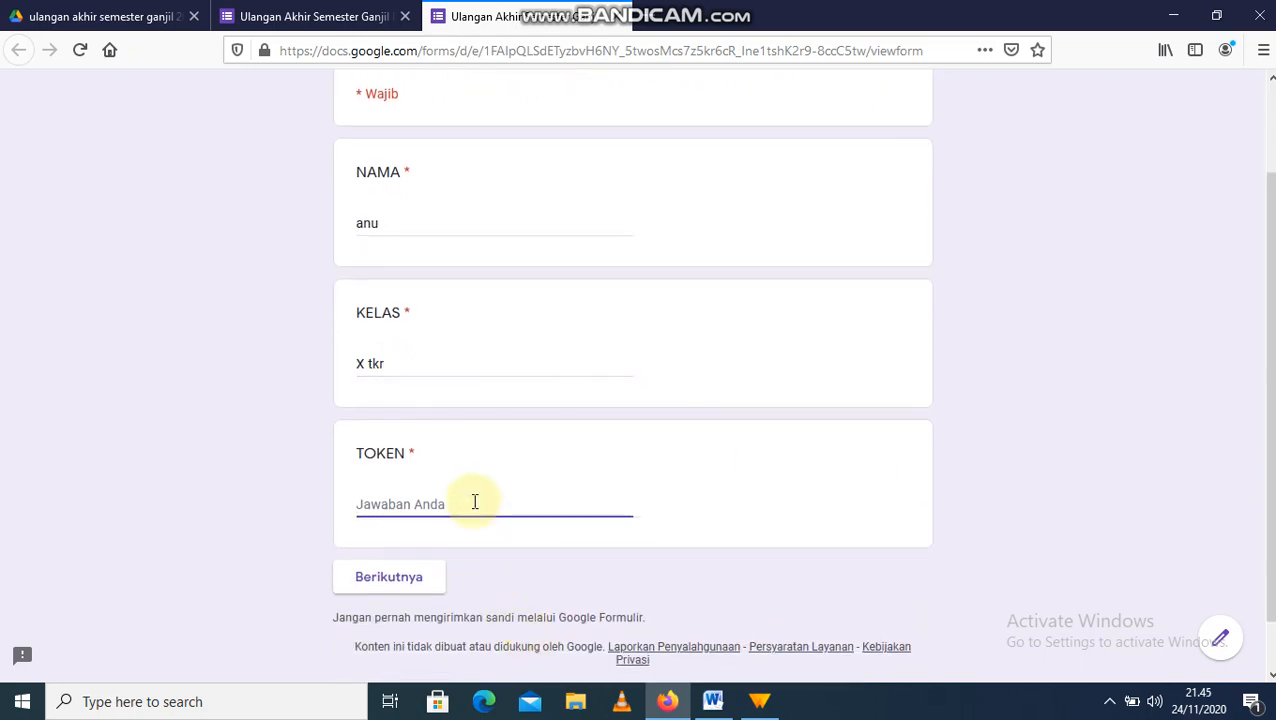
type("123456AB")
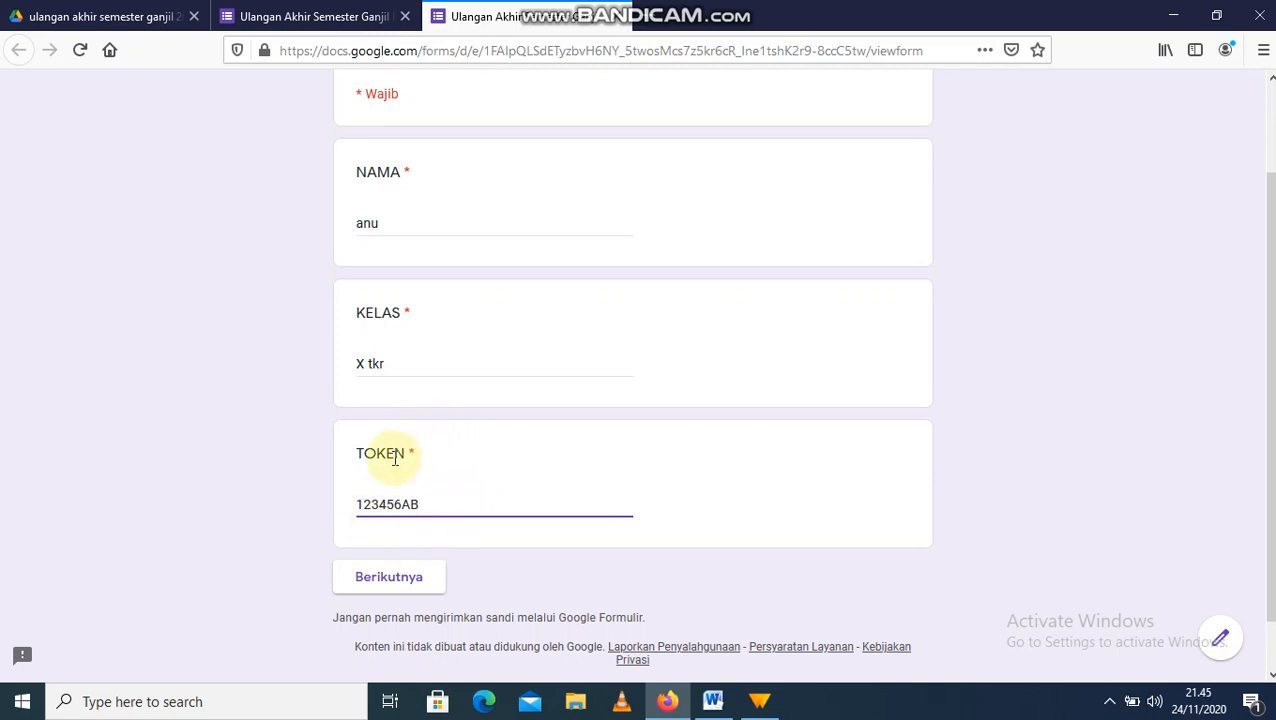
left_click(402, 578)
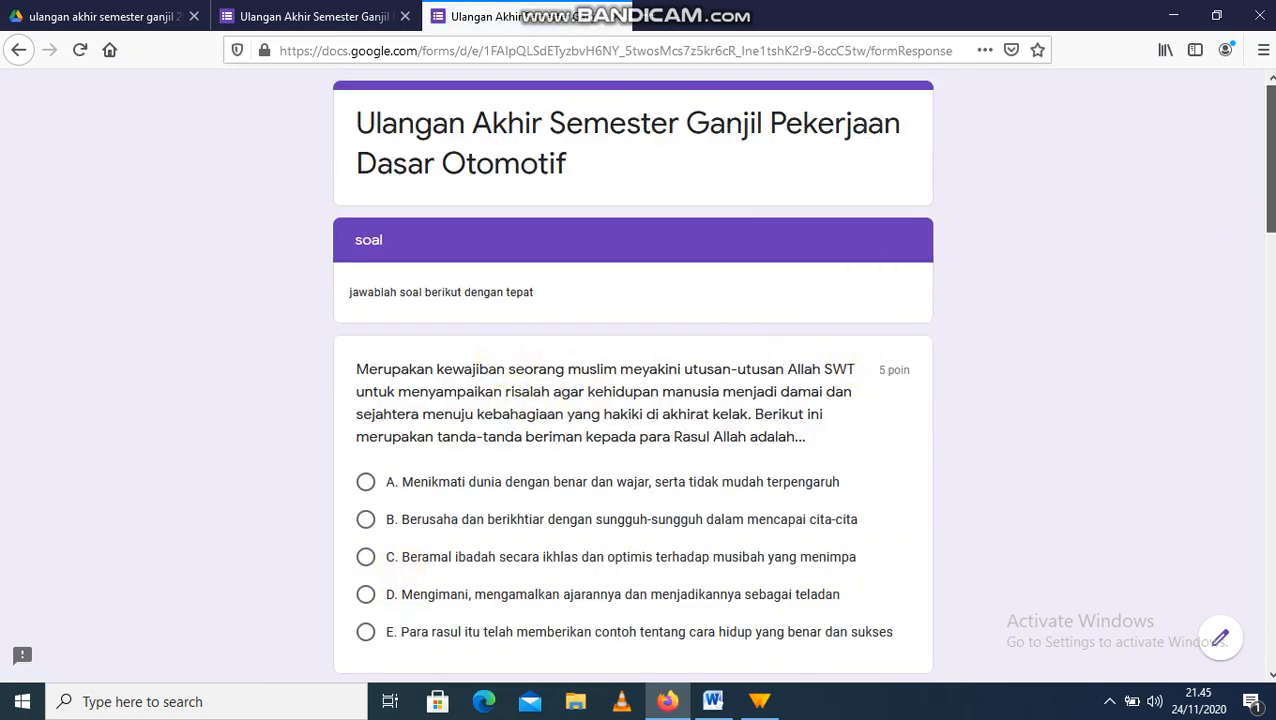
Step: Review the soal questions page in the preview, then close the preview tab
scroll(802, 375, "down", 1)
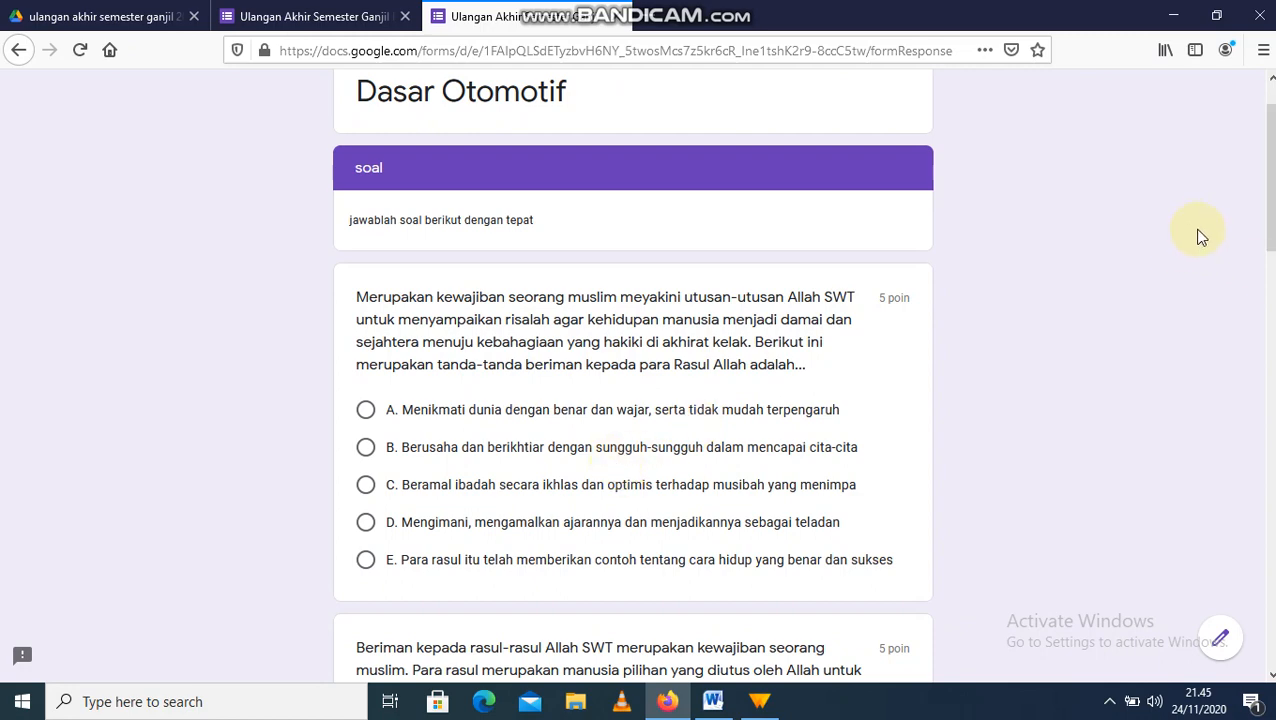
left_click_drag(1271, 217, 1230, 185)
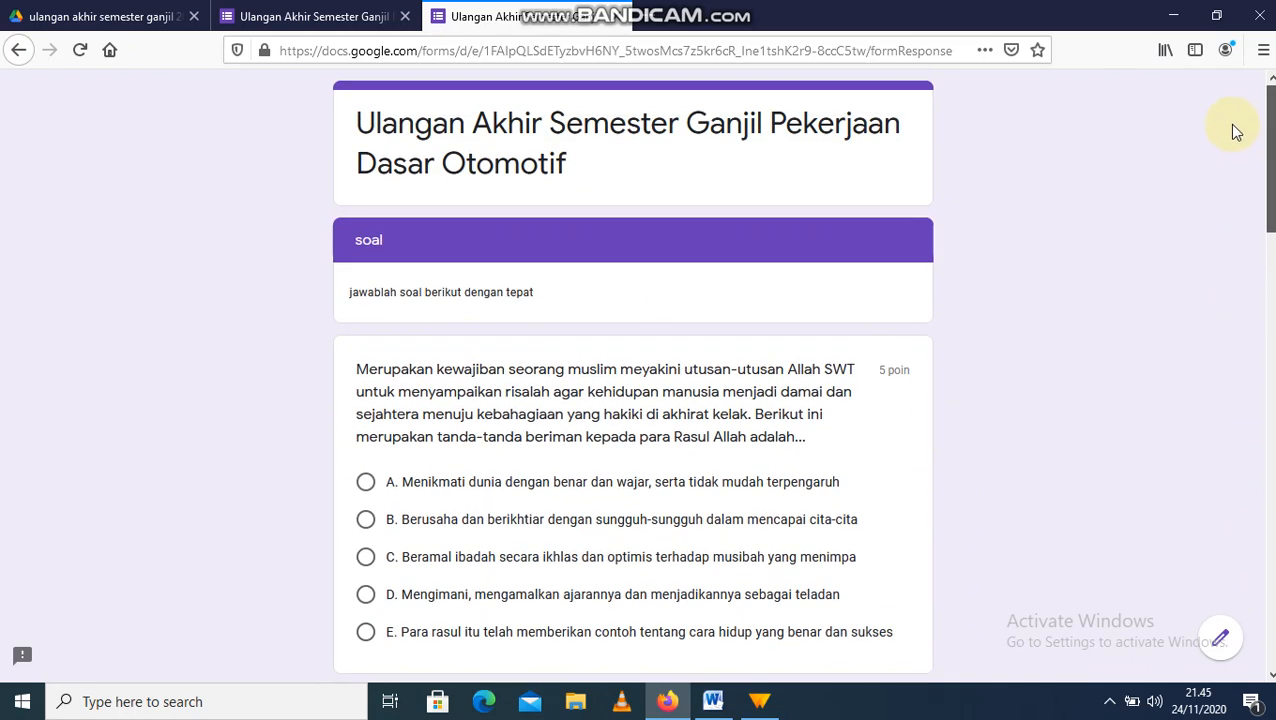
left_click_drag(1236, 131, 1233, 140)
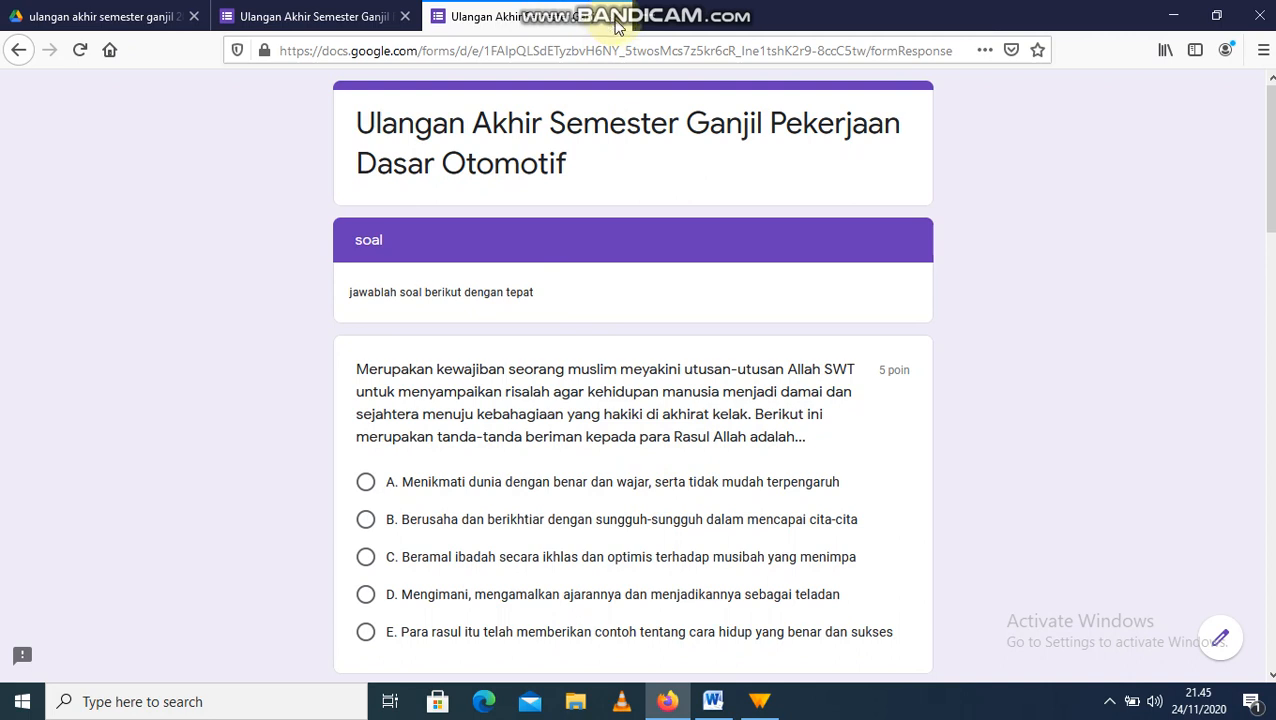
left_click(615, 18)
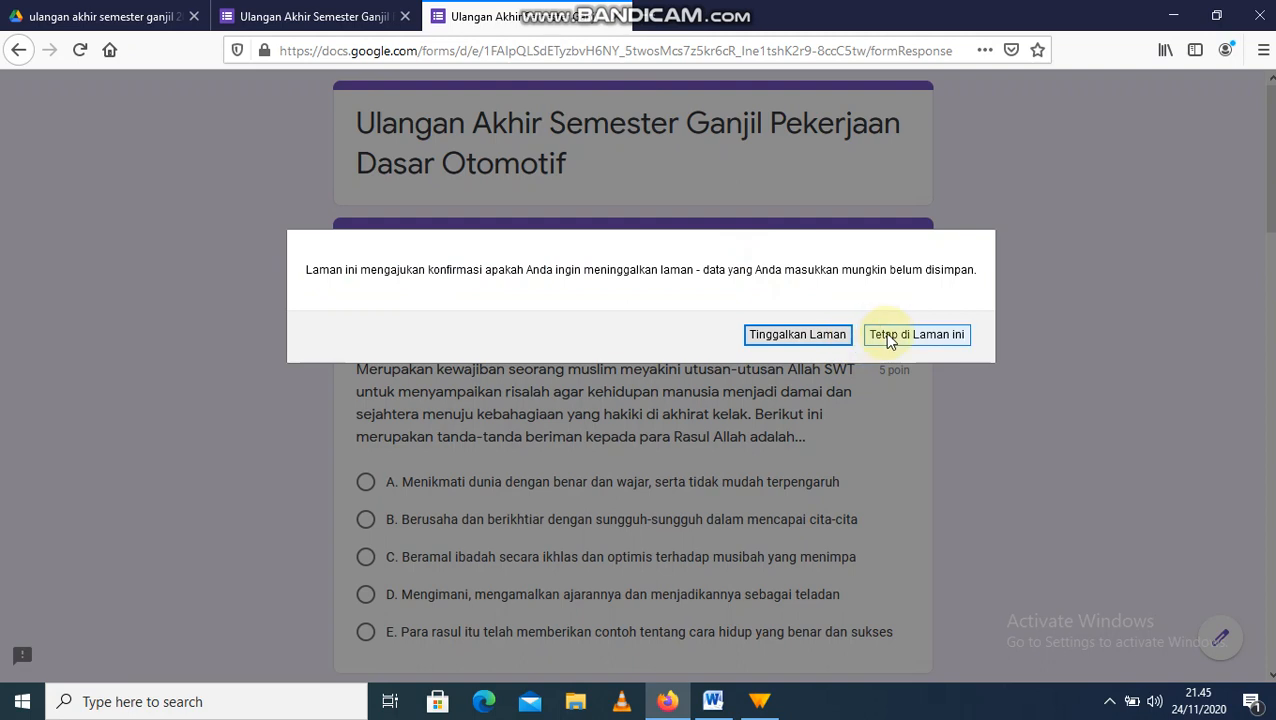
Step: Confirm leaving the preview page and scroll back through the quiz editor
left_click(816, 340)
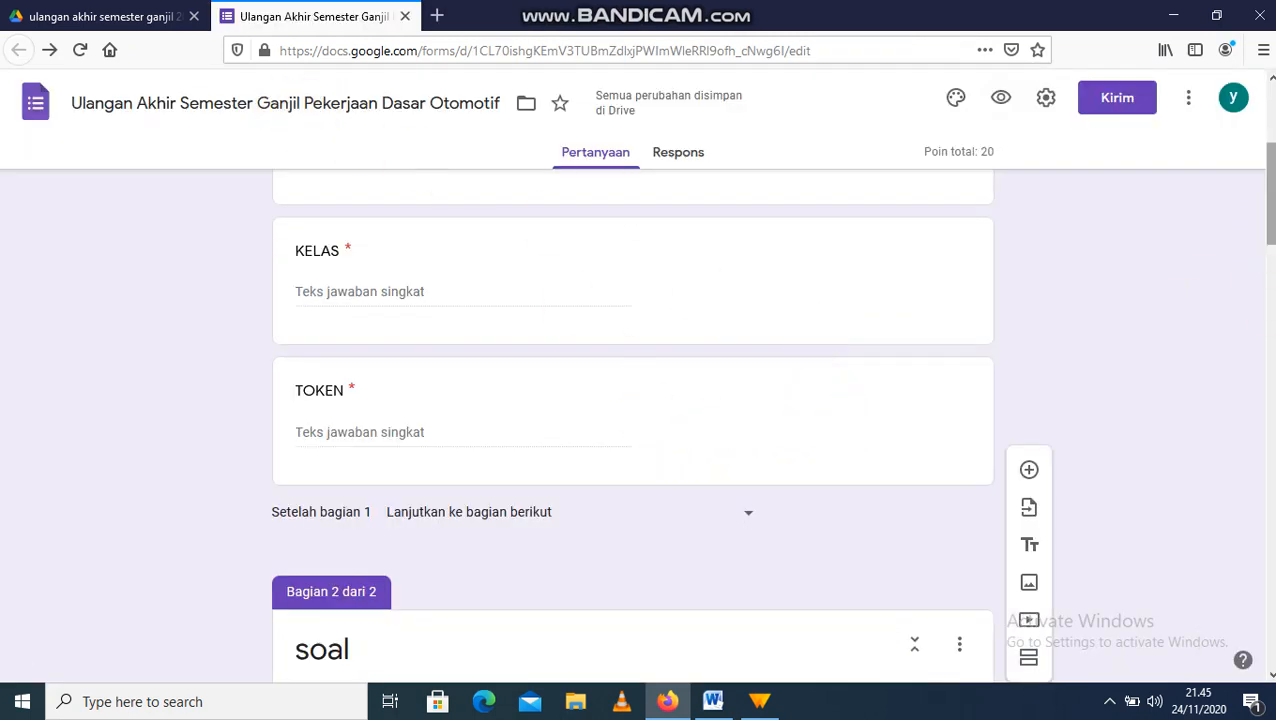
scroll(1190, 322, "down", 5)
left_click_drag(1205, 321, 1240, 177)
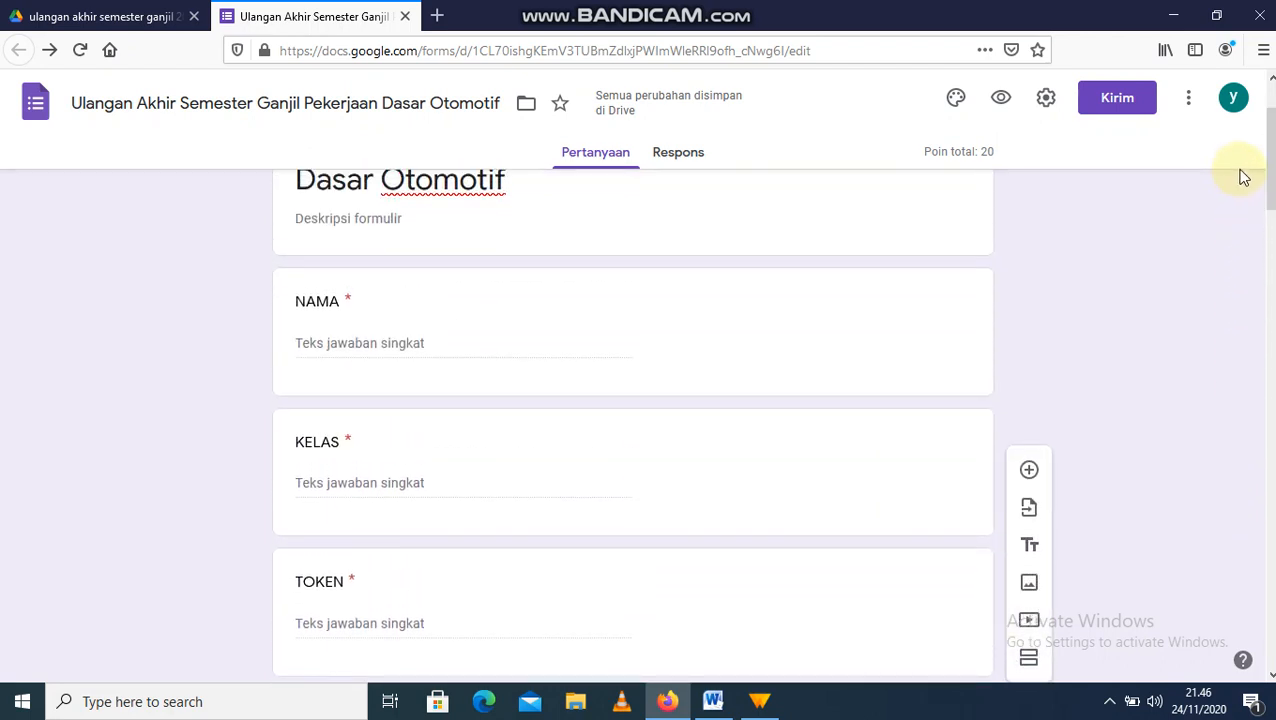